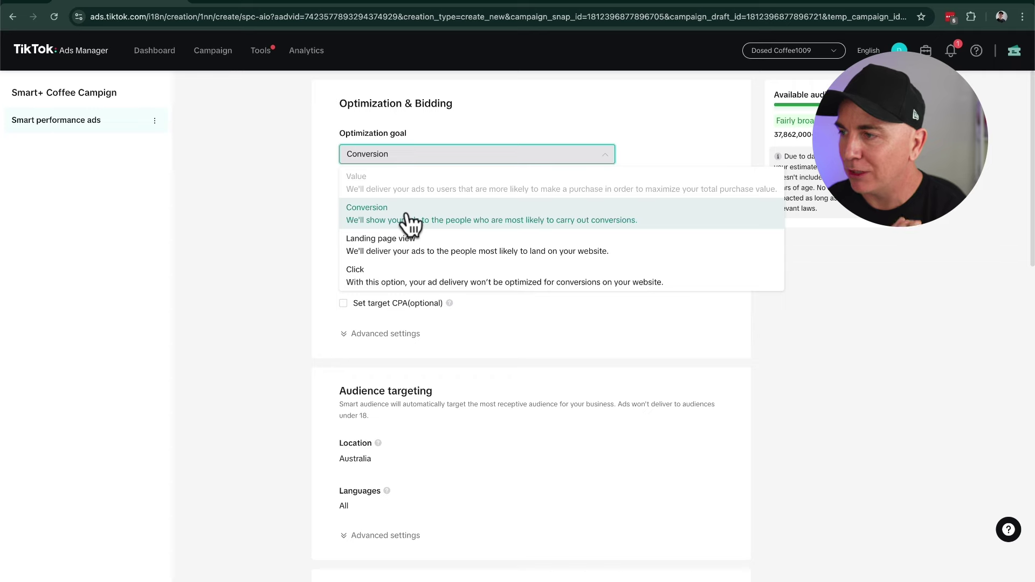
# Step: Switch to the Shopify App Store, search for TikTok and open the TikTok app's listing
pyautogui.click(266, 176)
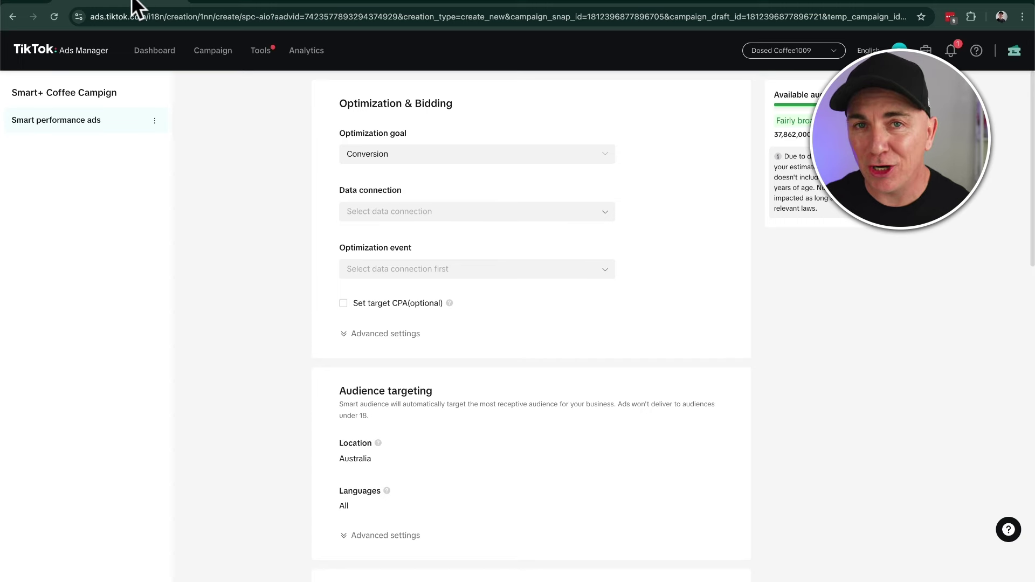
pyautogui.click(400, 2)
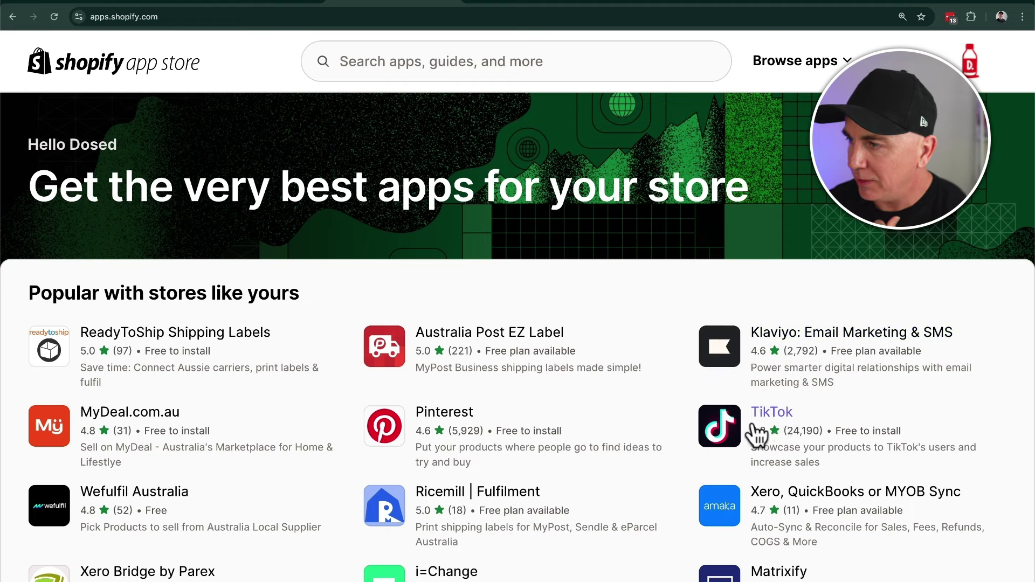
pyautogui.click(436, 61)
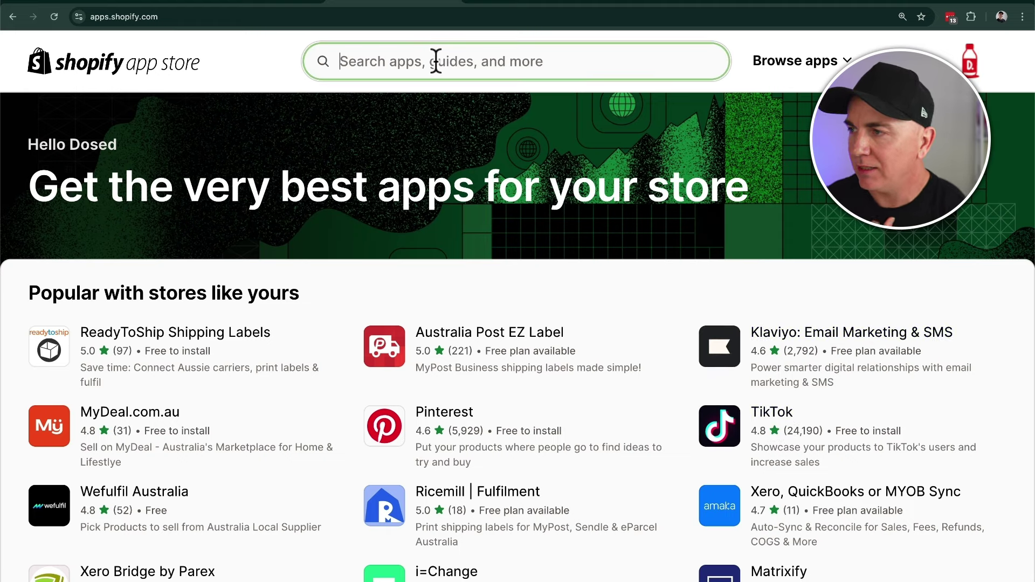
pyautogui.write('TikTik')
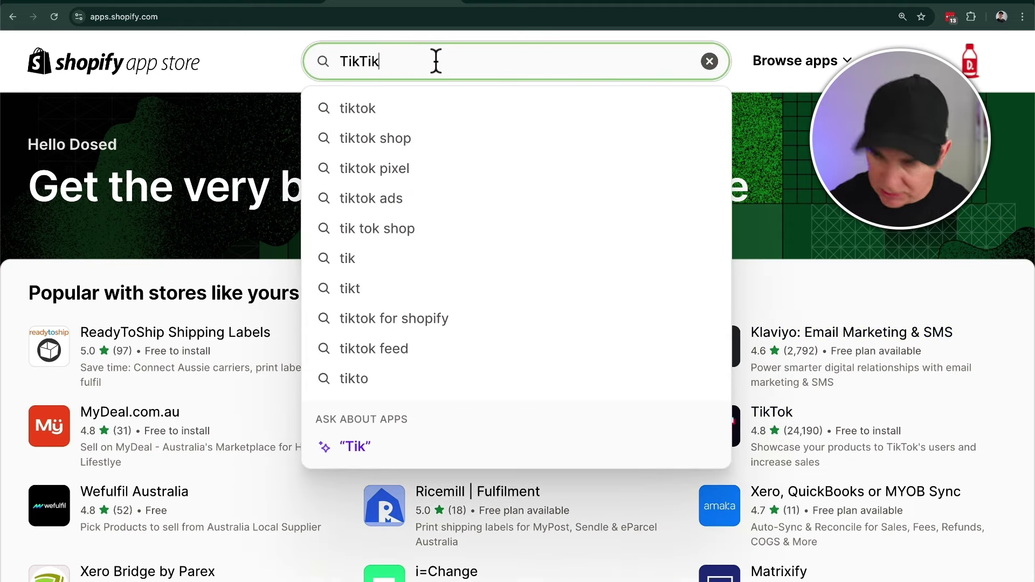
pyautogui.press('BackSpace')
pyautogui.press('BackSpace')
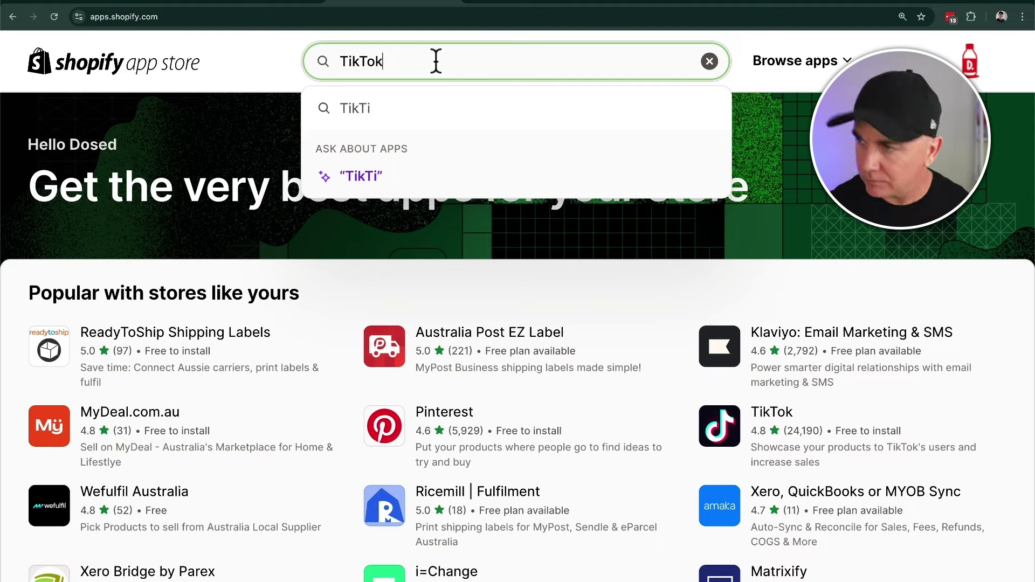
pyautogui.write('ok')
pyautogui.click(390, 318)
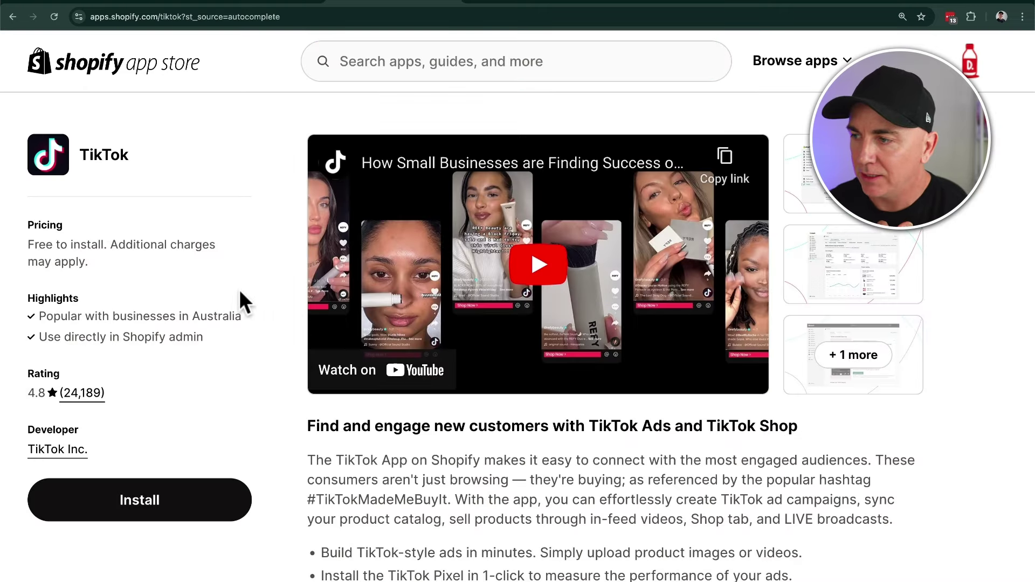
# Step: Install the TikTok app by TikTok Inc. on the Shopify store and approve its requested data access
pyautogui.moveTo(27, 245); pyautogui.dragTo(112, 262)
pyautogui.click(117, 392)
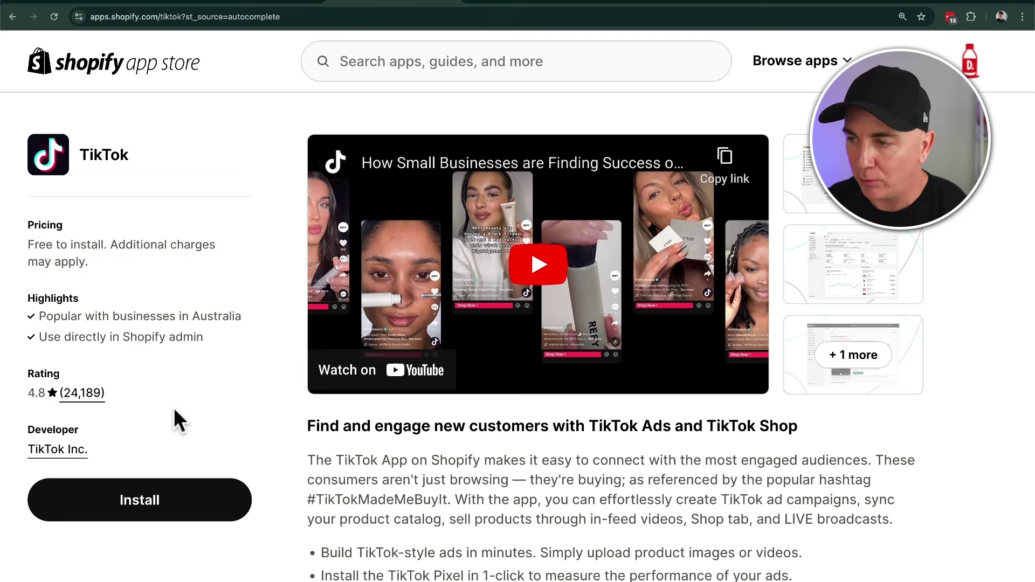
pyautogui.click(143, 501)
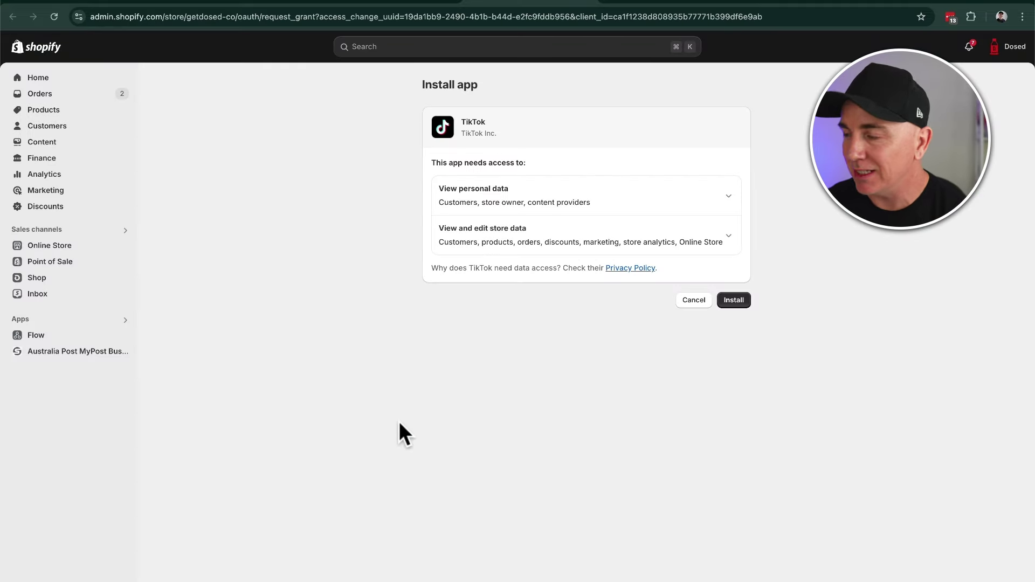
pyautogui.click(734, 300)
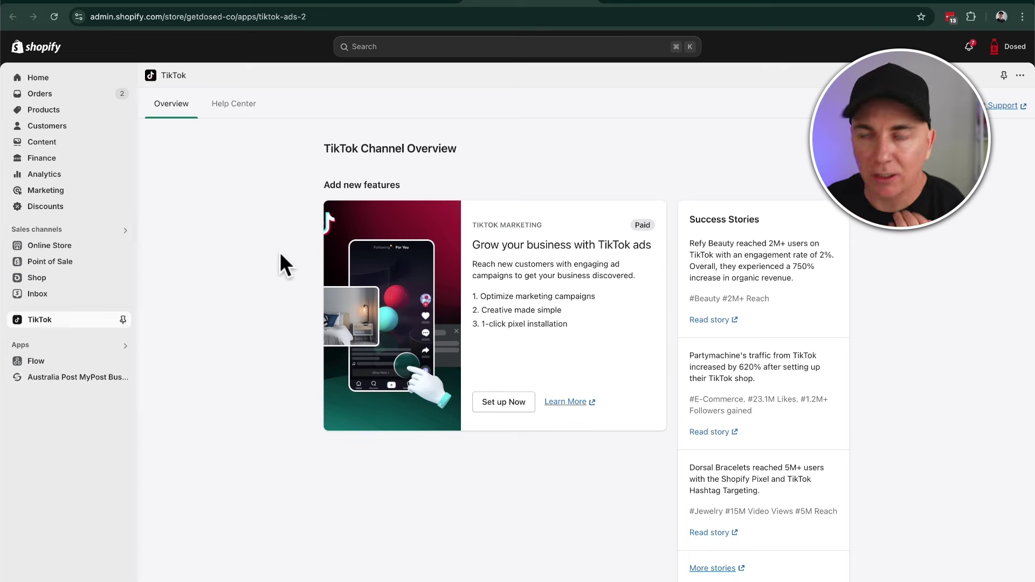
# Step: Start the TikTok marketing setup and connect the Dosed TikTok For Business account and the Dosed Coffee1009 Ads Manager account
pyautogui.click(506, 406)
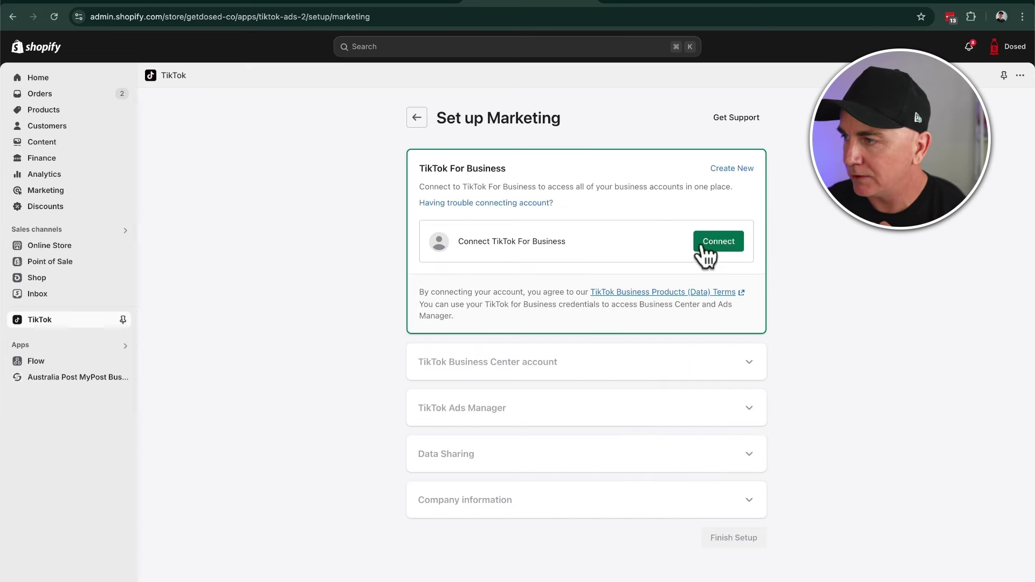
pyautogui.click(726, 241)
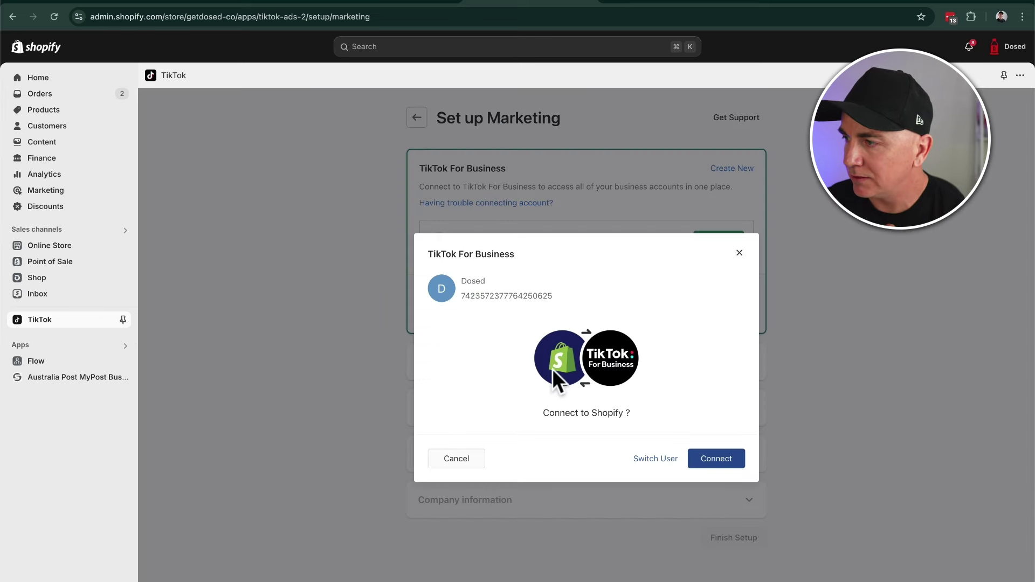
pyautogui.click(716, 458)
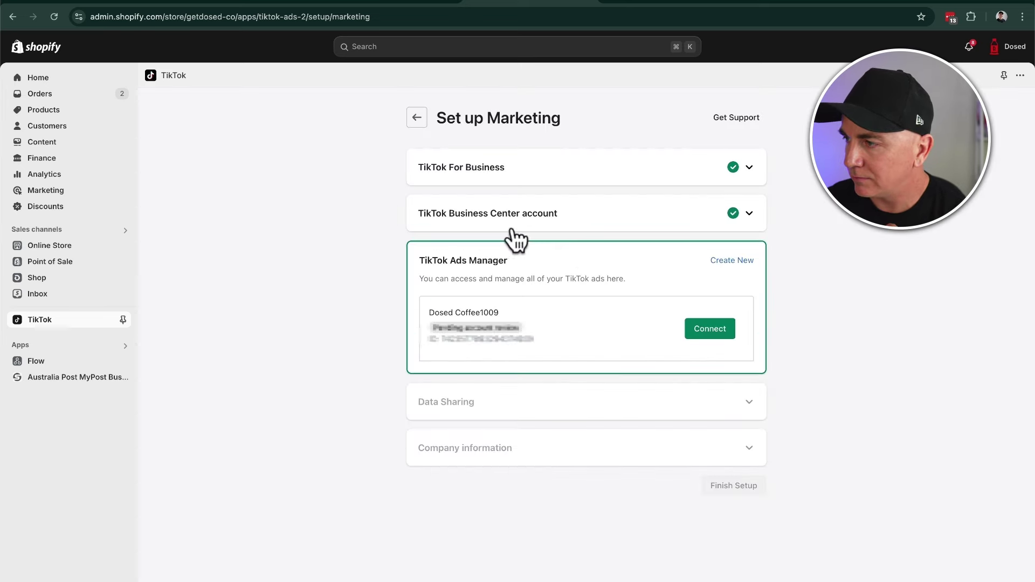
pyautogui.click(717, 330)
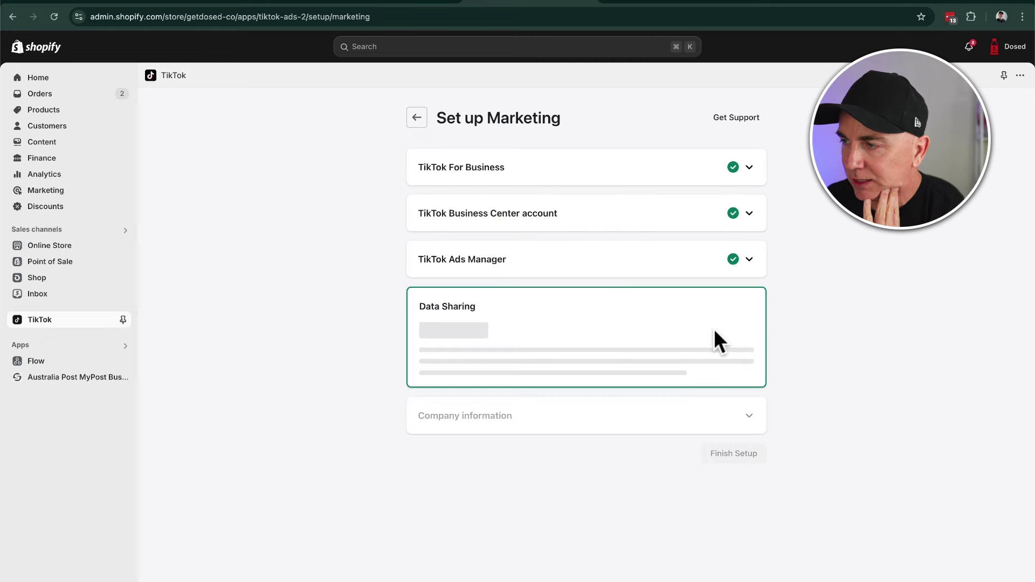
# Step: Set the data sharing level to Maximum with the preselected TikTok pixel, confirm it and finish the marketing setup
pyautogui.scroll(-3, 588, 302)
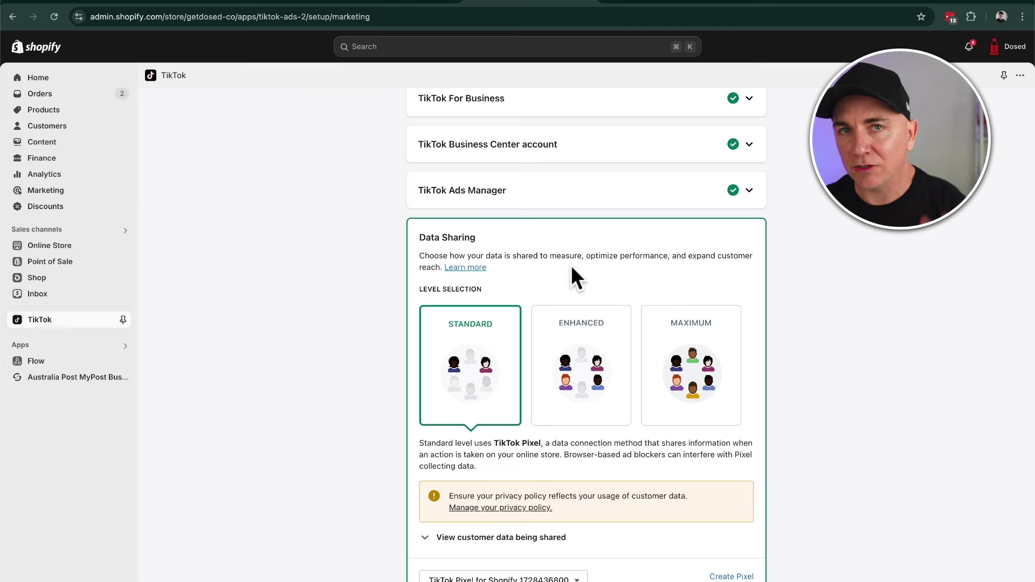
pyautogui.click(686, 360)
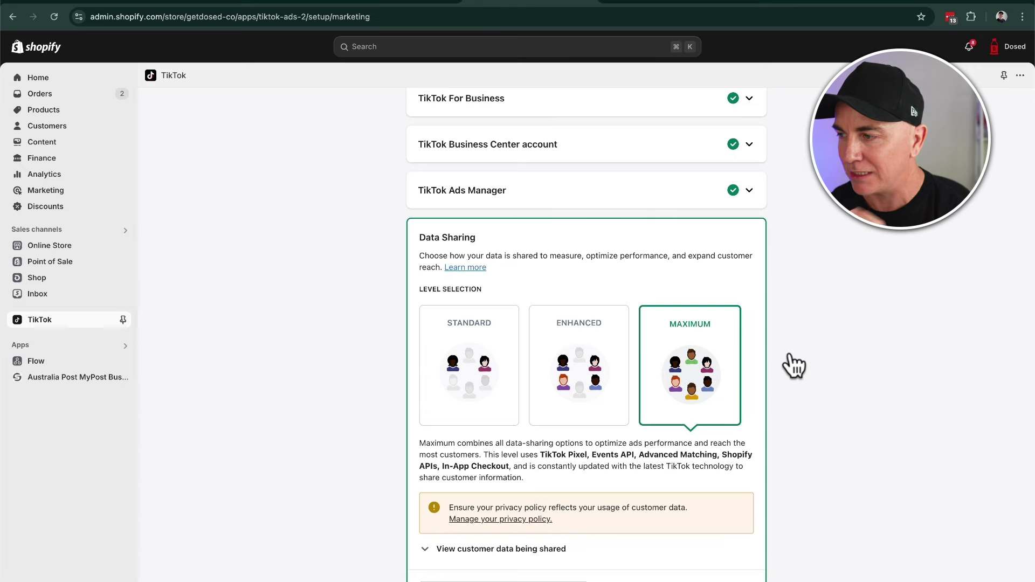
pyautogui.scroll(-3, 735, 376)
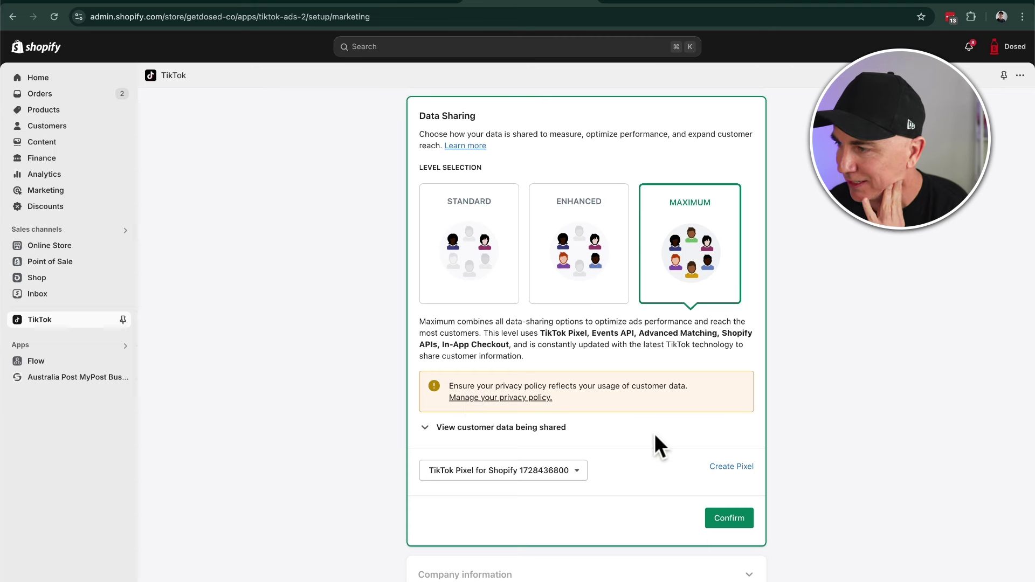
pyautogui.click(729, 521)
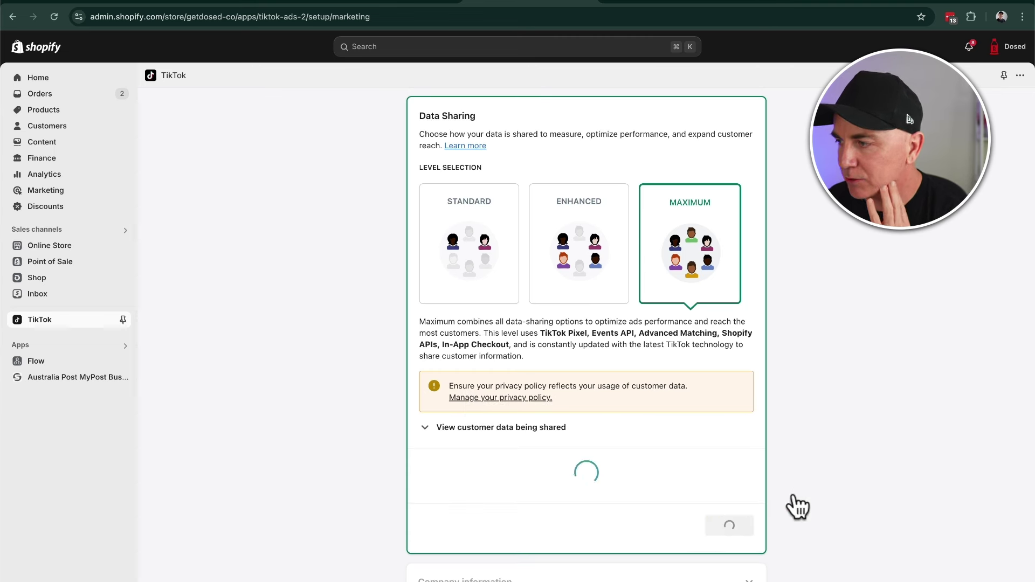
pyautogui.click(747, 389)
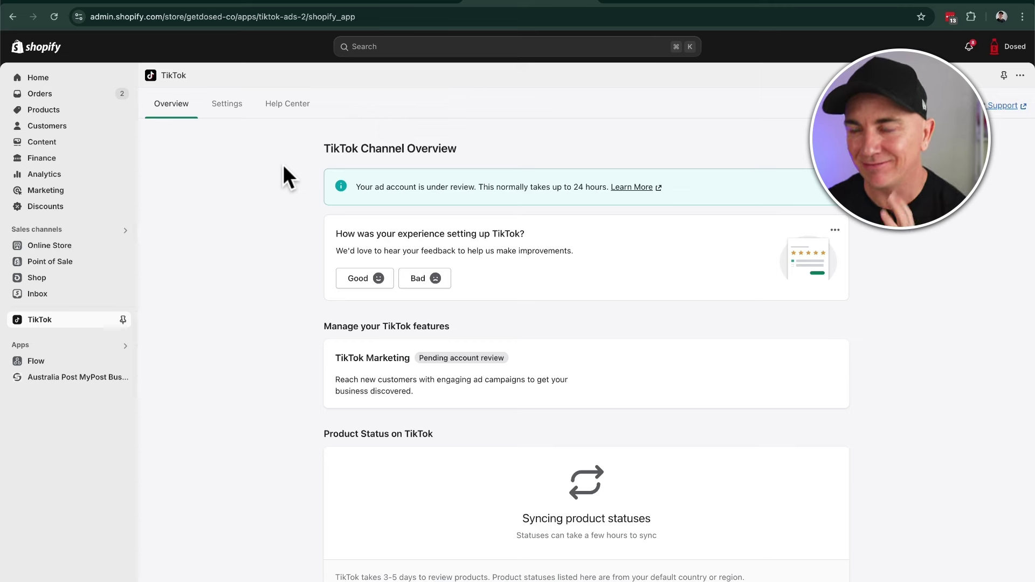
pyautogui.click(114, 4)
pyautogui.click(54, 17)
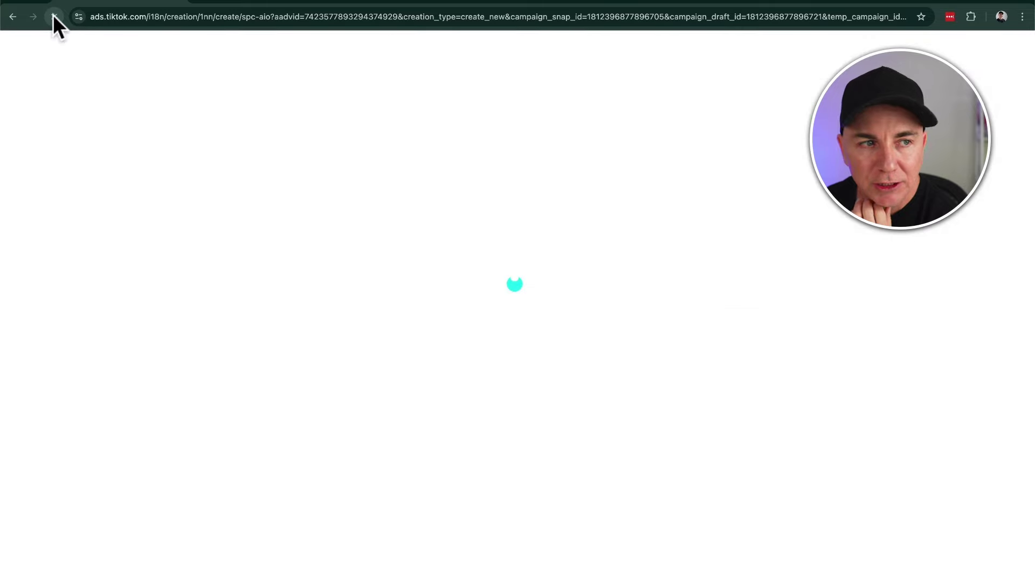
pyautogui.click(417, 211)
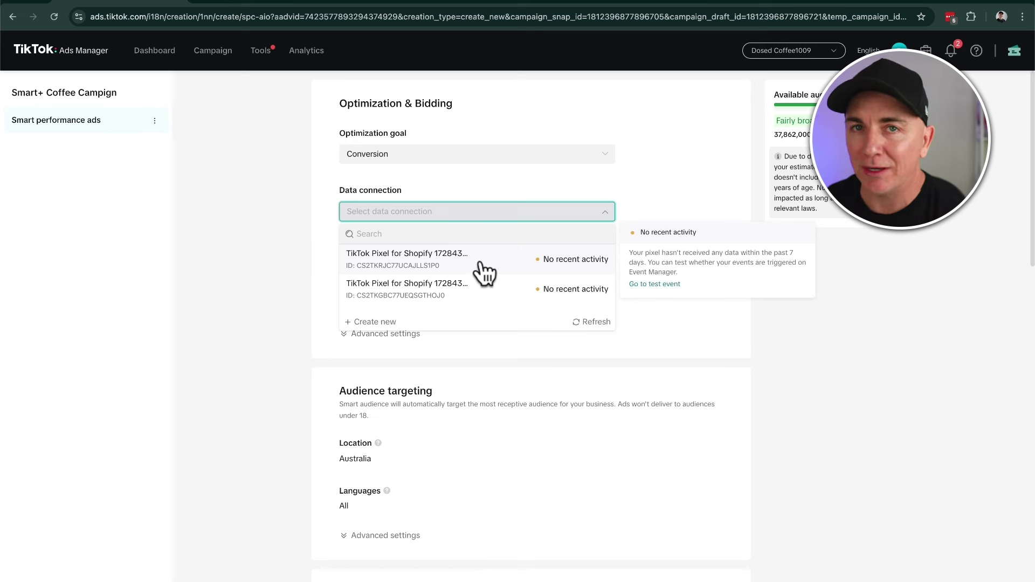
pyautogui.click(481, 264)
pyautogui.click(434, 269)
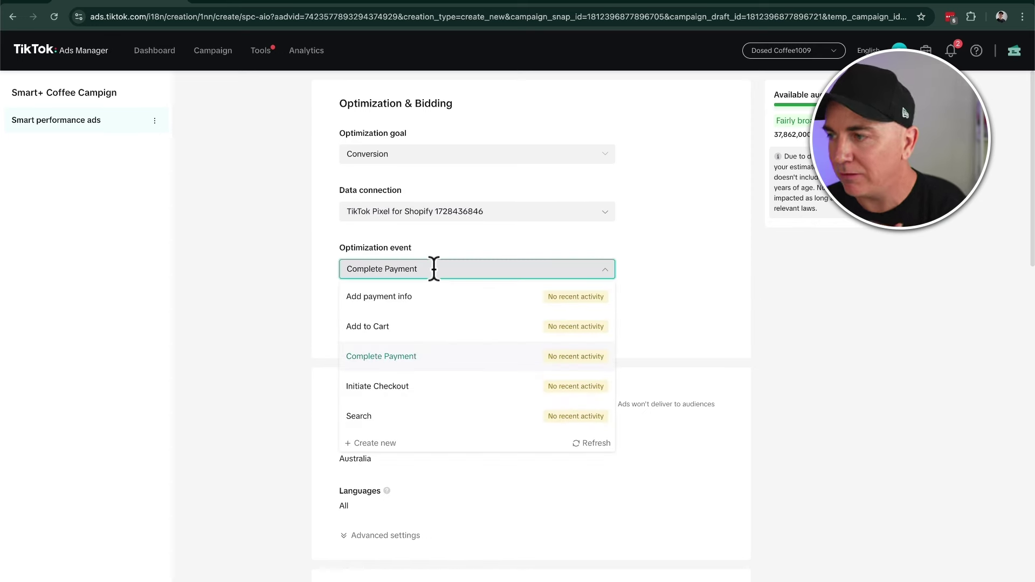
pyautogui.click(410, 362)
# Step: Expand the advanced bidding settings and review attribution, audience targeting, placements, budget, schedule and the ads generation section
pyautogui.click(353, 334)
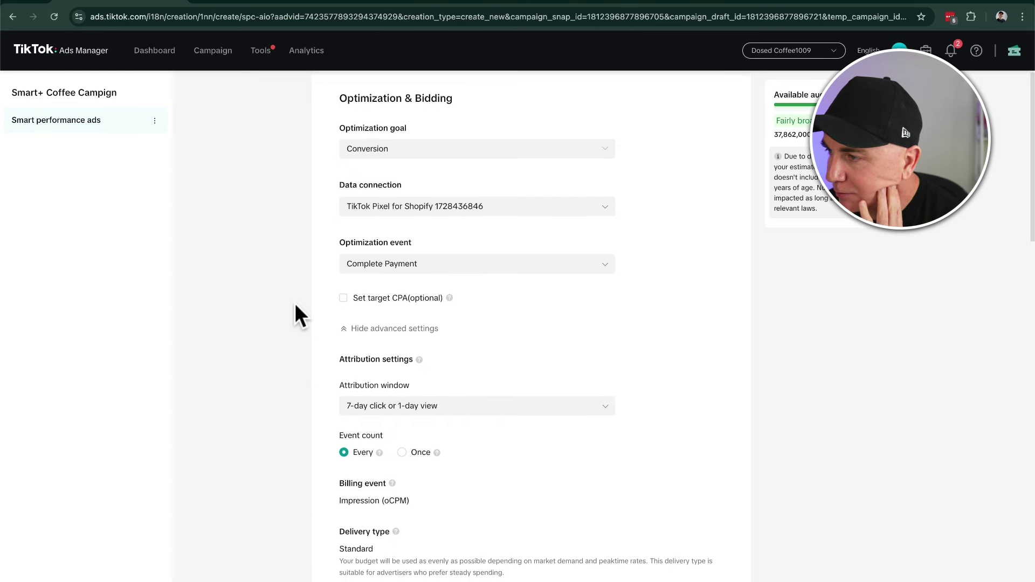
pyautogui.scroll(-1, 294, 302)
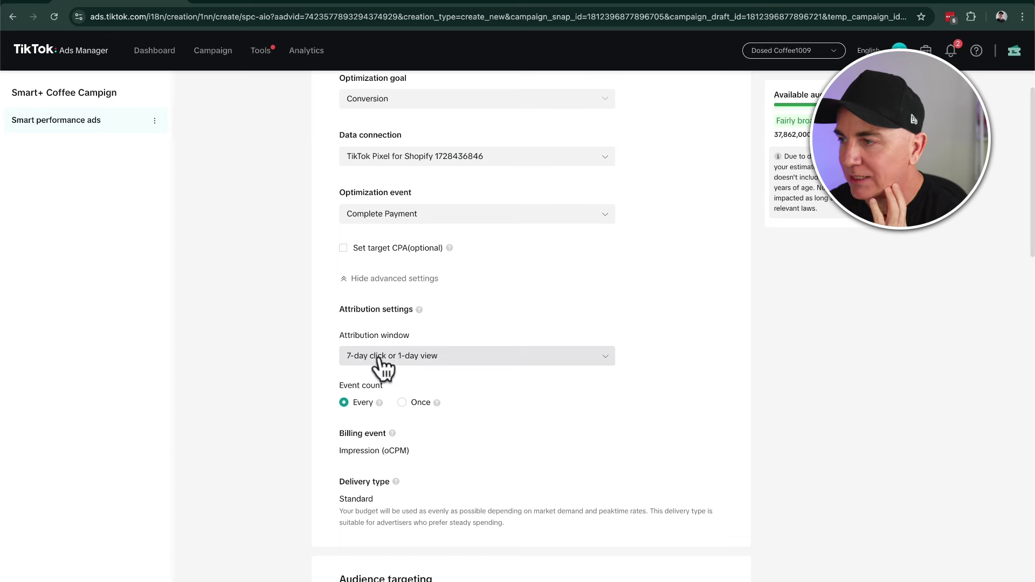
pyautogui.scroll(-1, 318, 372)
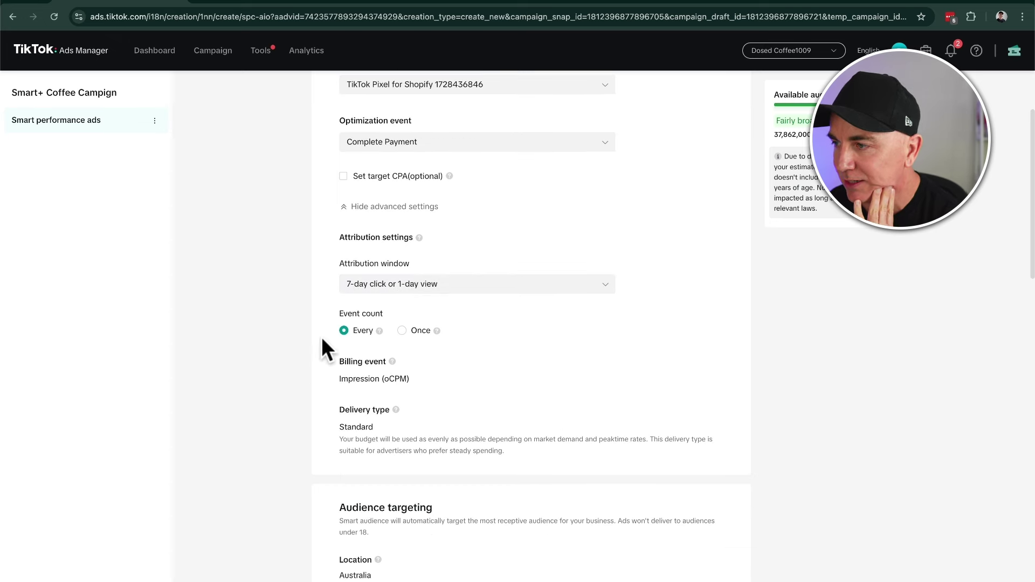
pyautogui.scroll(-1, 310, 356)
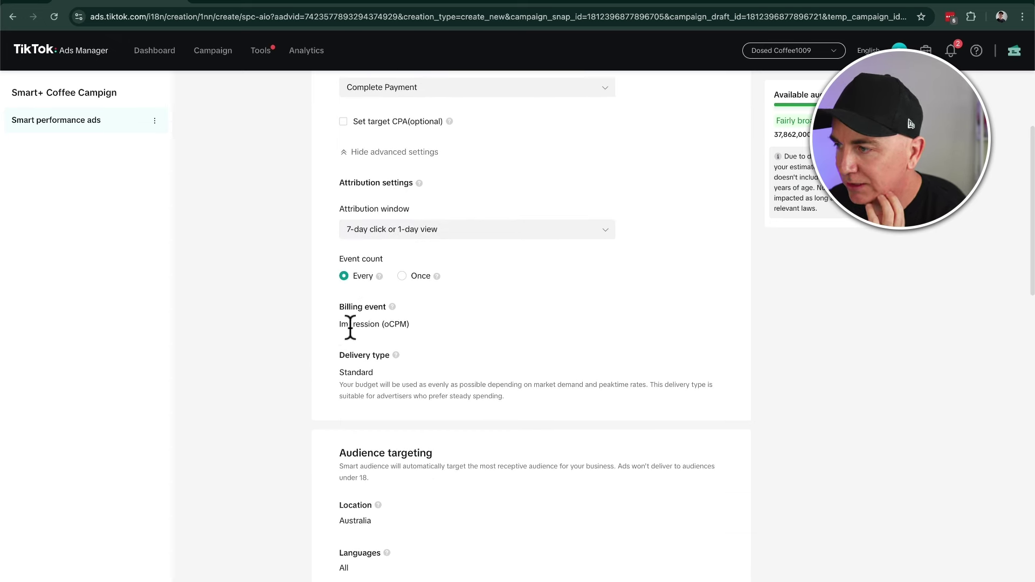
pyautogui.scroll(-3, 324, 340)
pyautogui.scroll(-2, 302, 351)
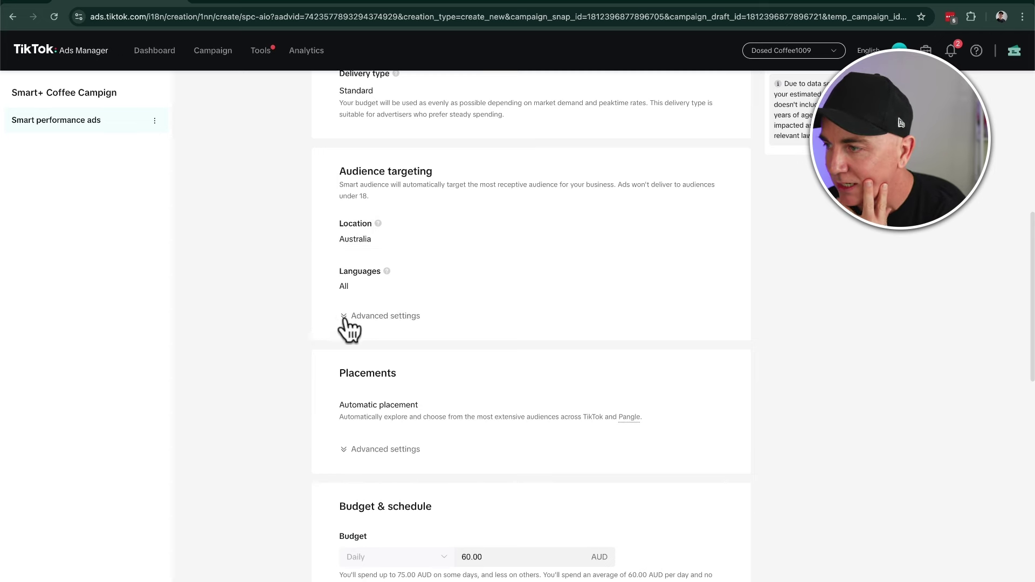
pyautogui.scroll(-1, 302, 318)
pyautogui.scroll(-5, 298, 310)
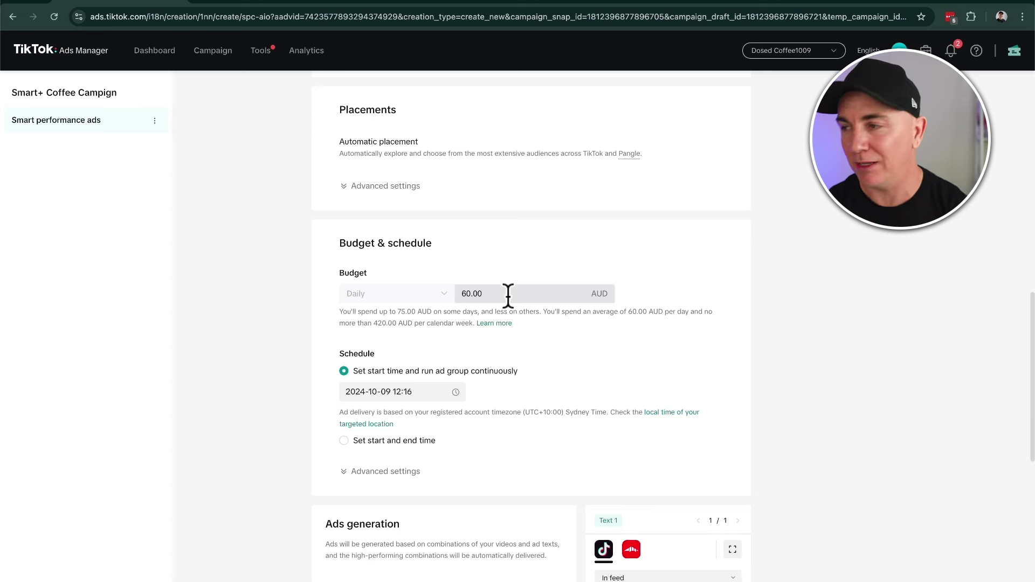
pyautogui.click(508, 295)
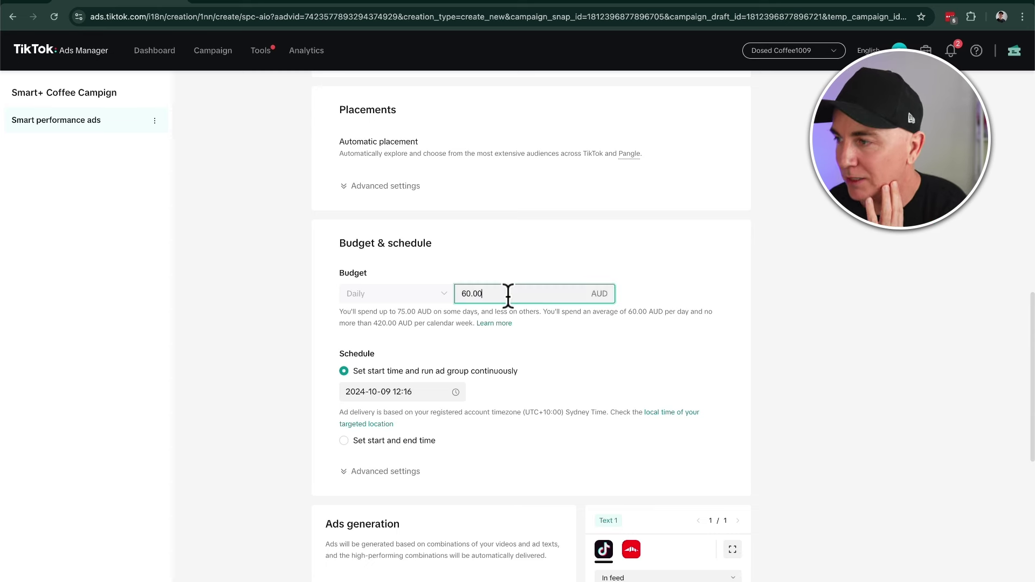
pyautogui.click(271, 321)
pyautogui.scroll(-2, 377, 335)
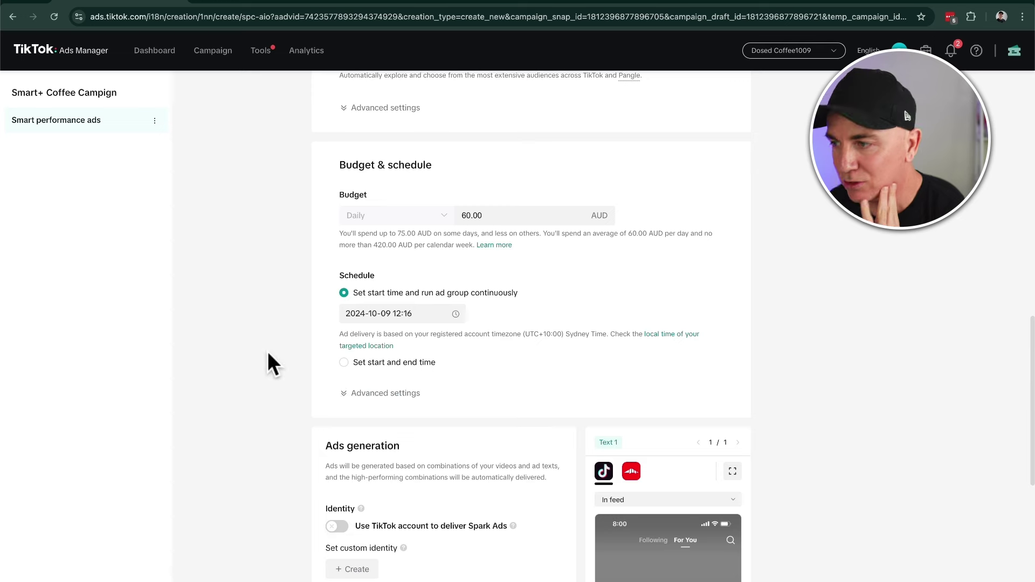
pyautogui.scroll(-6, 268, 363)
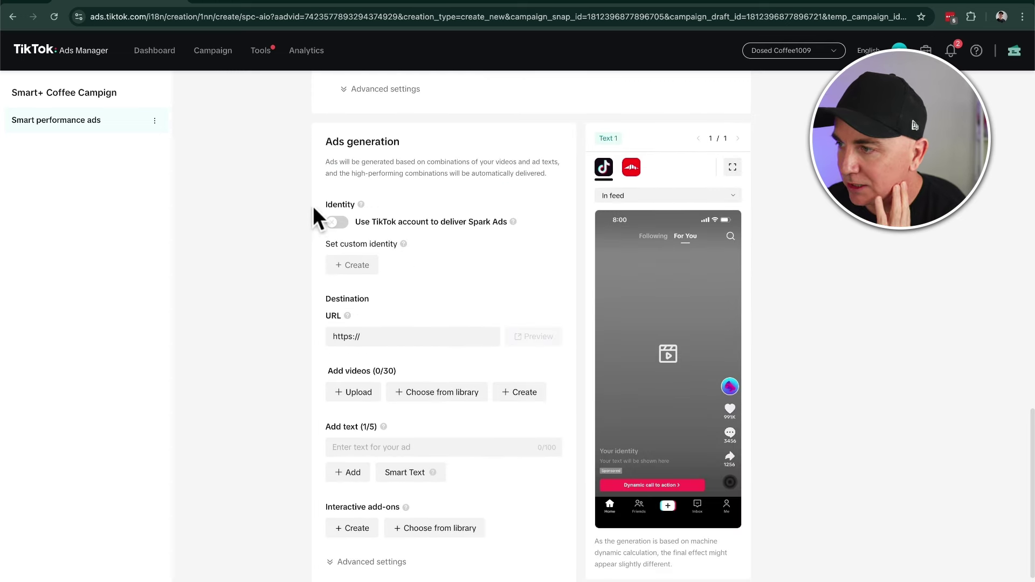
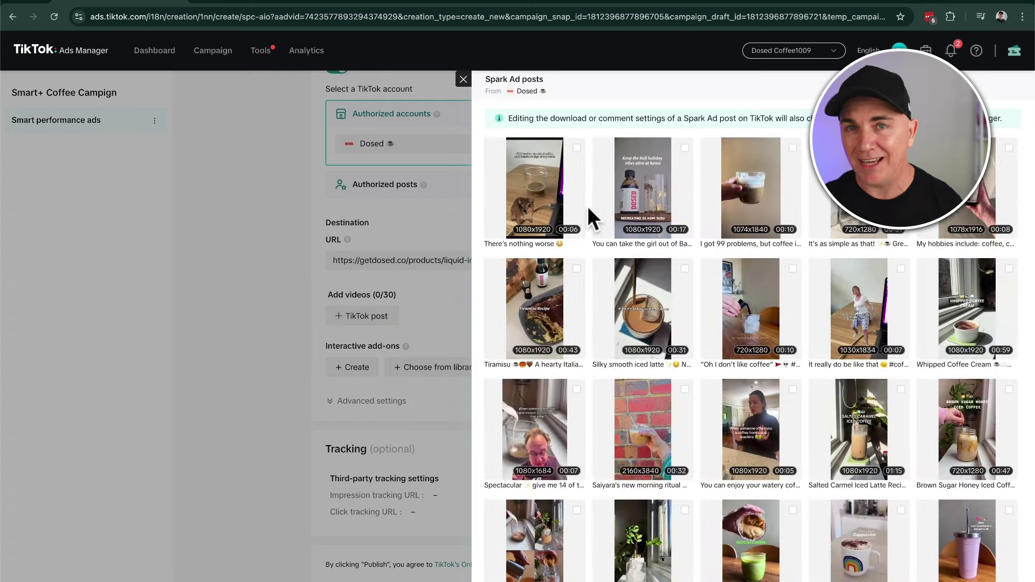
# Step: Add three Spark Ad posts to the ad: the creamy hot latte, the "pov: you love taking aesthetic" and the Salted Carmel Iced Latte videos
pyautogui.scroll(-1, 589, 210)
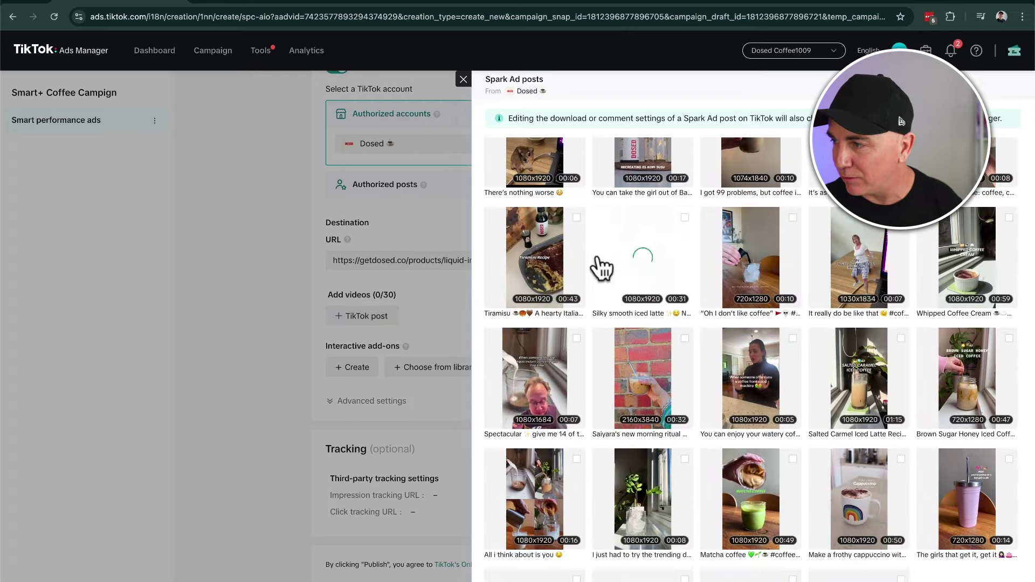
pyautogui.scroll(-2, 600, 356)
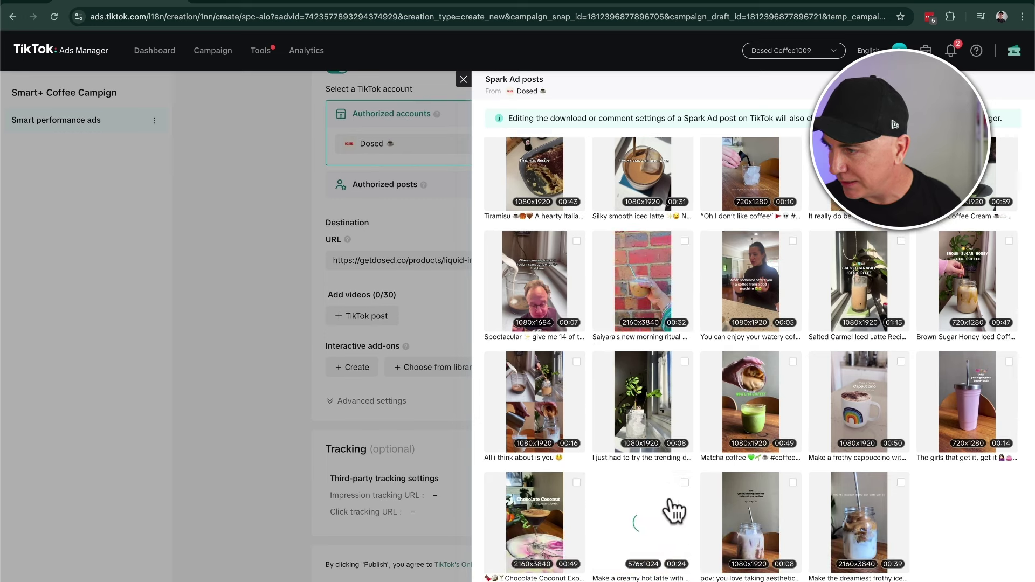
pyautogui.click(679, 495)
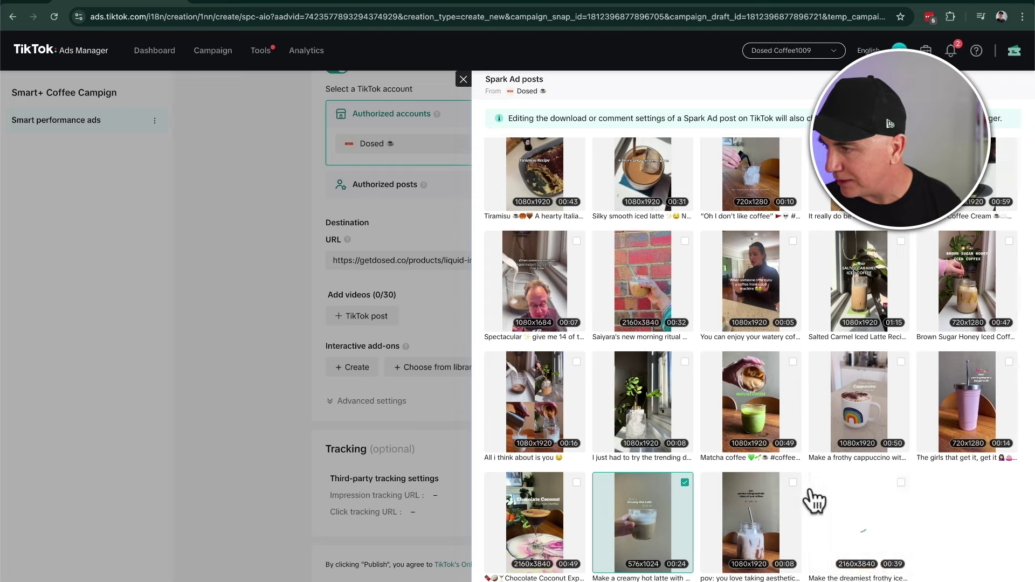
pyautogui.click(792, 482)
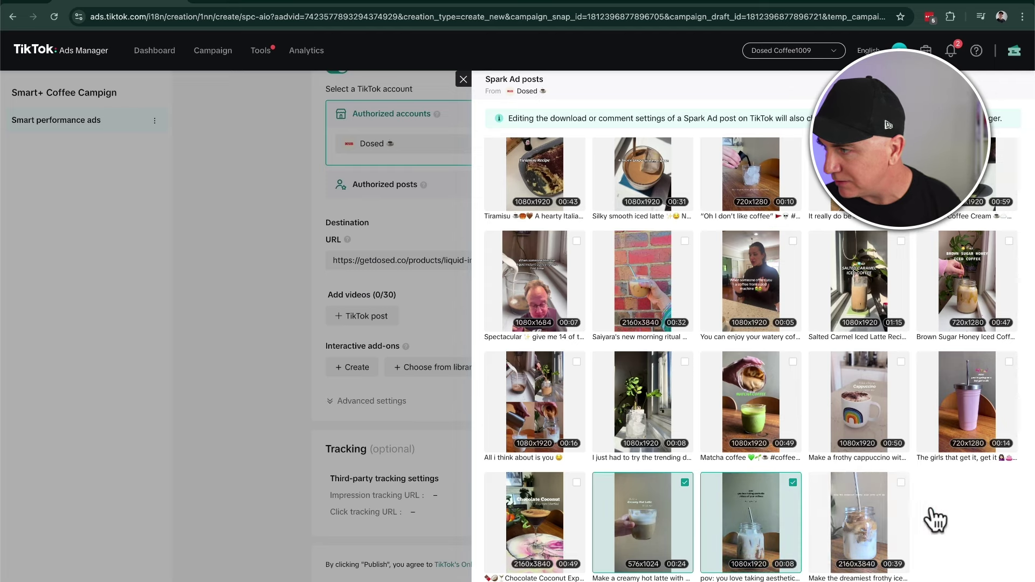
pyautogui.click(901, 242)
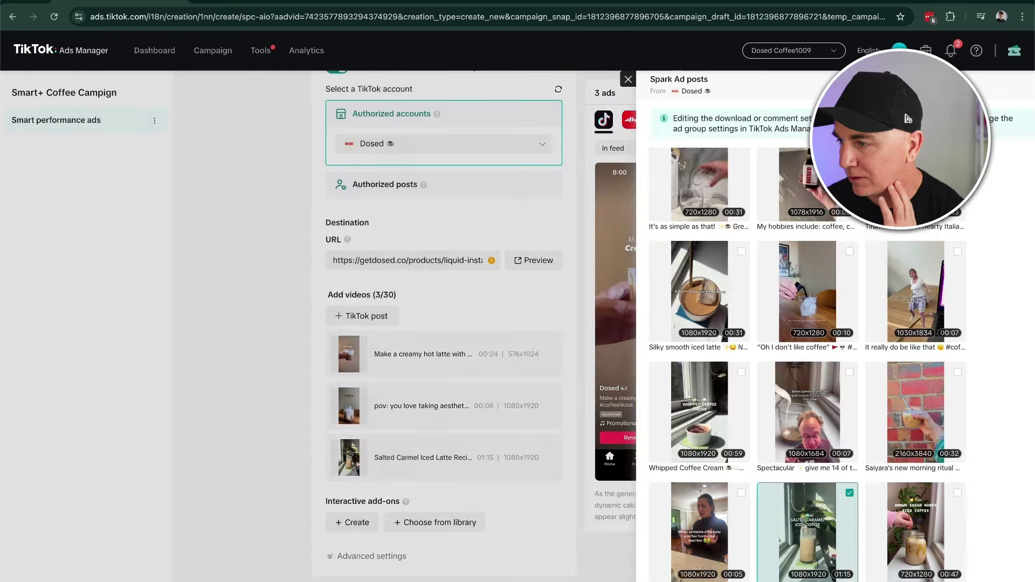
# Step: Publish the Smart+ coffee campaign and choose Credit or Debit card as the new payment method
pyautogui.scroll(-3, 520, 527)
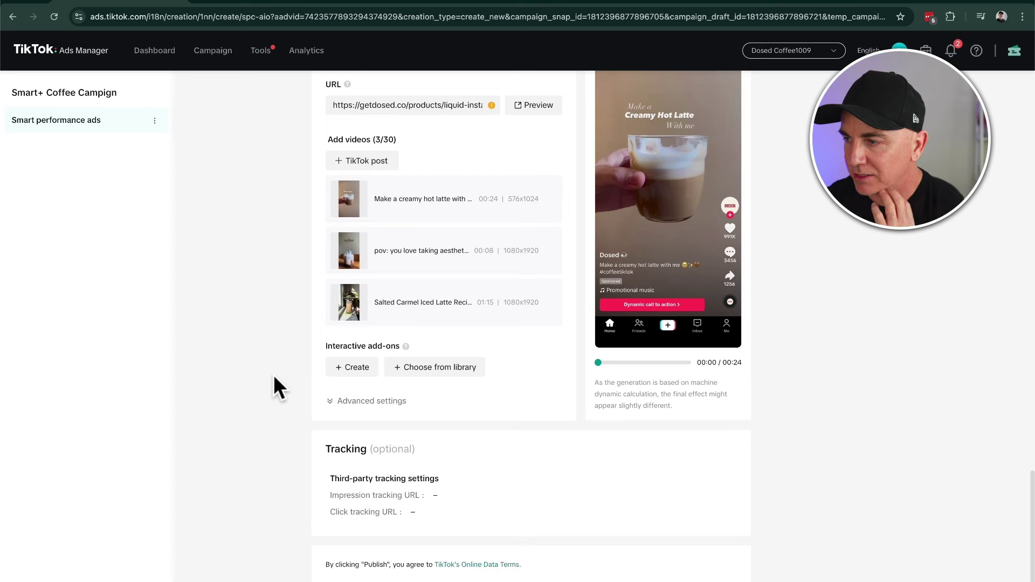
pyautogui.scroll(-2, 285, 409)
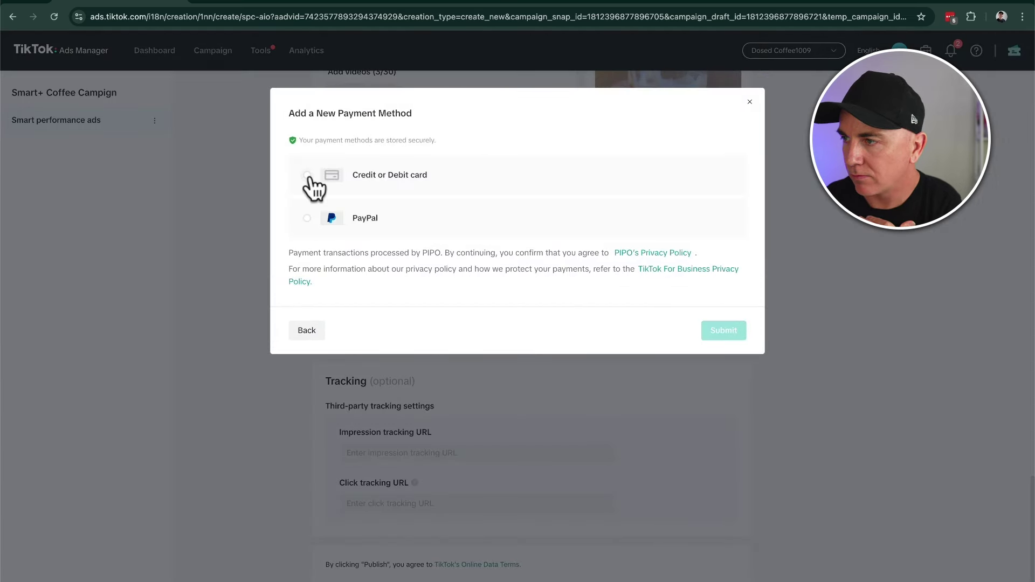
pyautogui.click(308, 176)
pyautogui.click(406, 266)
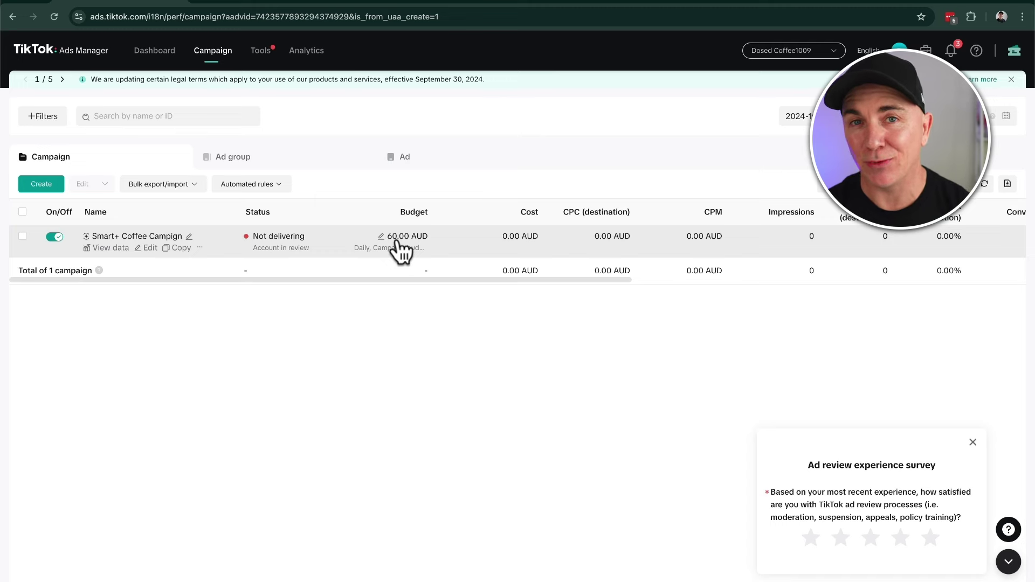
# Step: Start a new campaign from the dashboard with Website conversions as the advertising objective
pyautogui.click(157, 53)
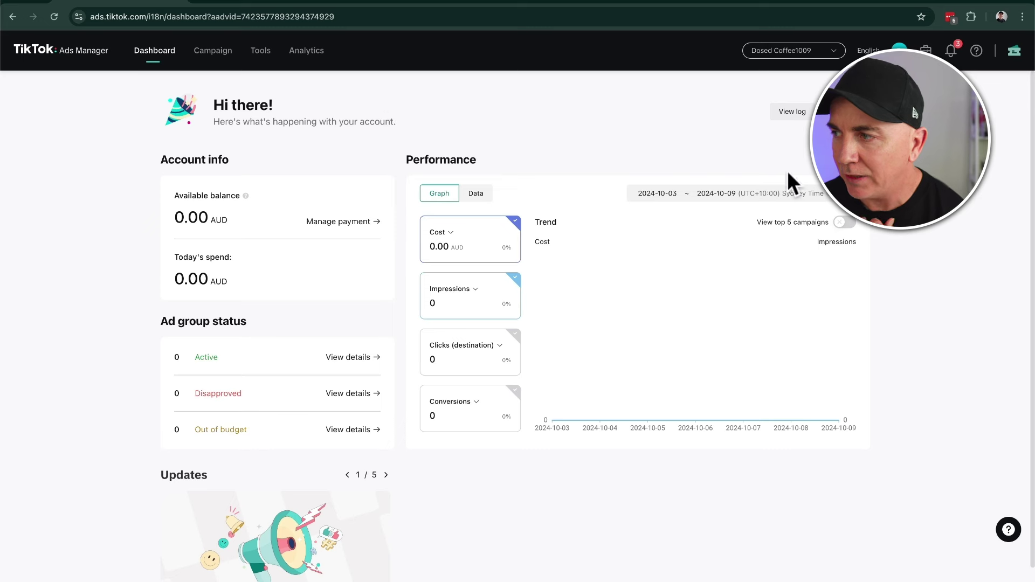
pyautogui.click(844, 112)
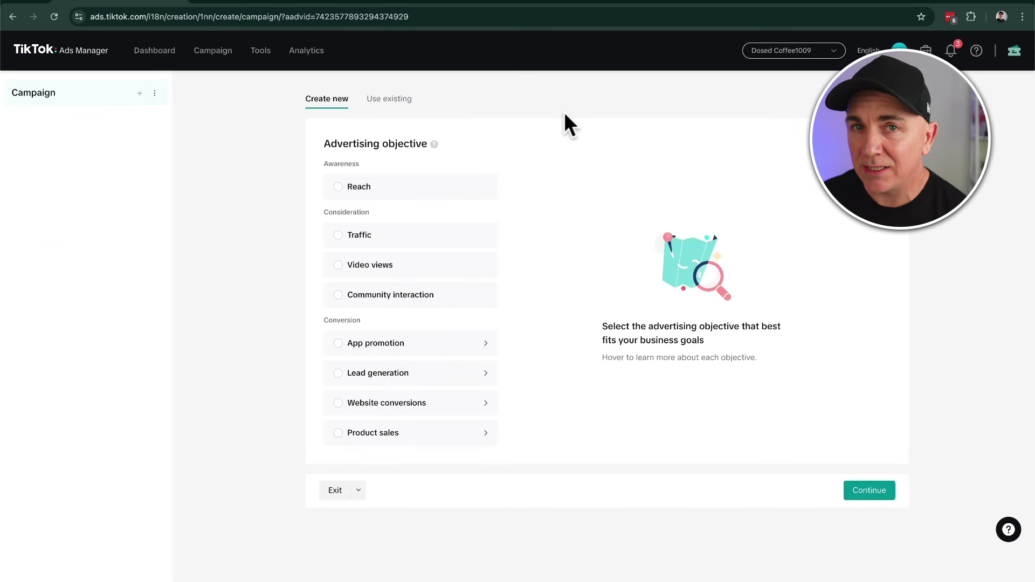
pyautogui.click(379, 414)
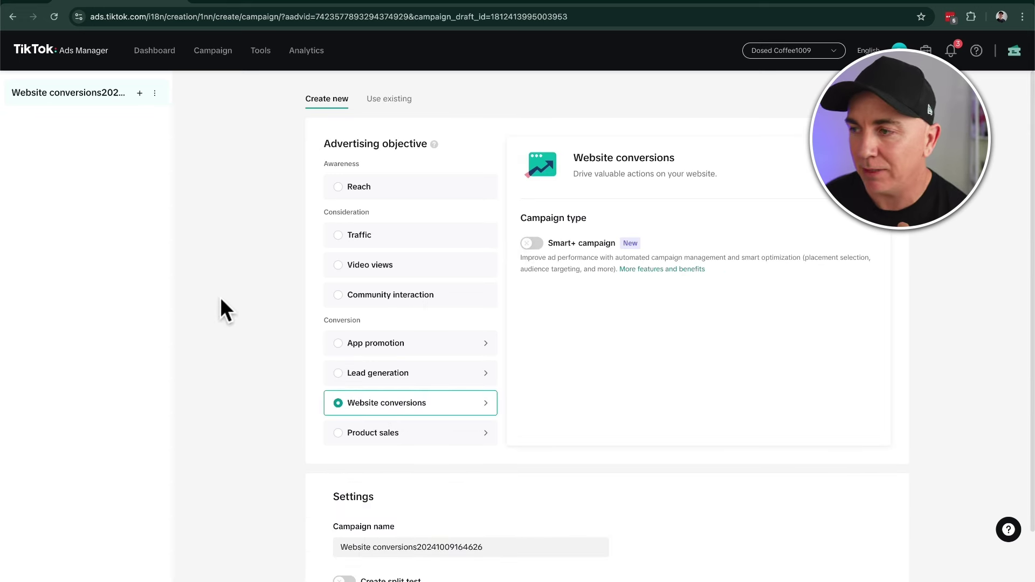
# Step: Rename the new website conversions campaign as Dosed Instant Coffee
pyautogui.scroll(-2, 213, 294)
pyautogui.tripleClick(524, 427)
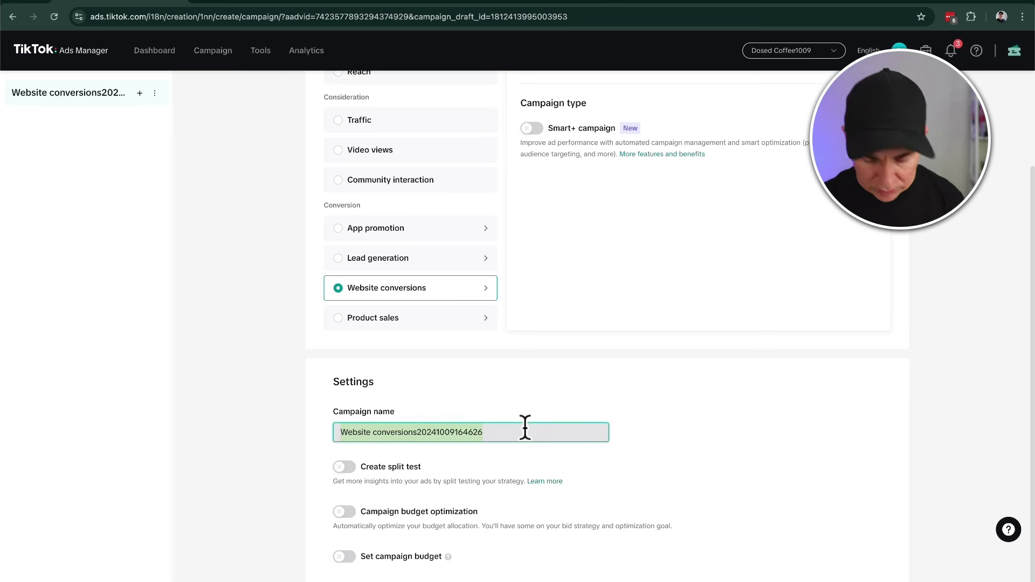
pyautogui.write('Dosed')
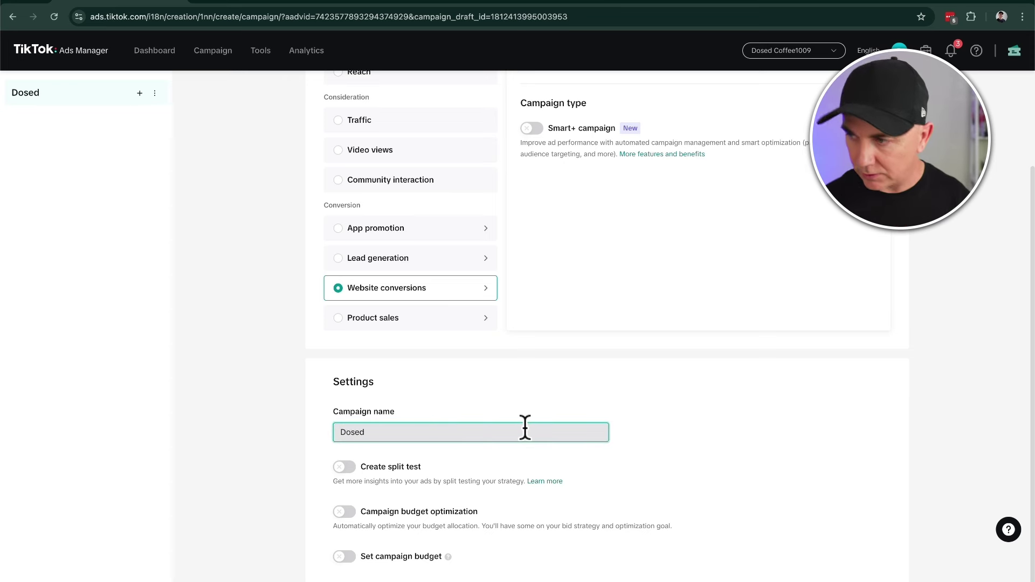
pyautogui.write(' Instant Coffee')
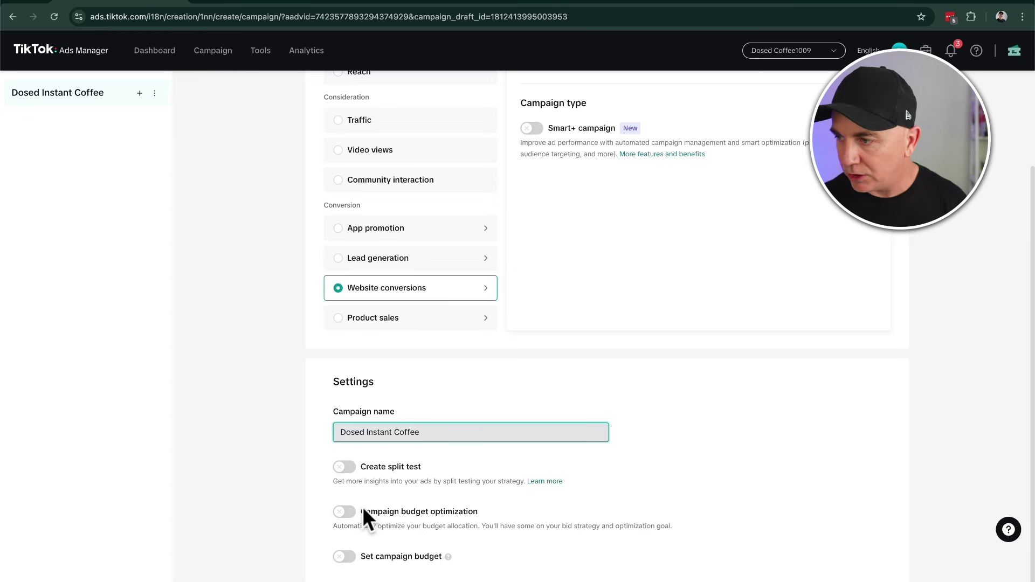
# Step: Enable campaign budget optimization with a daily budget of 50 AUD and continue to the ad group setup
pyautogui.click(344, 511)
pyautogui.scroll(-1, 266, 441)
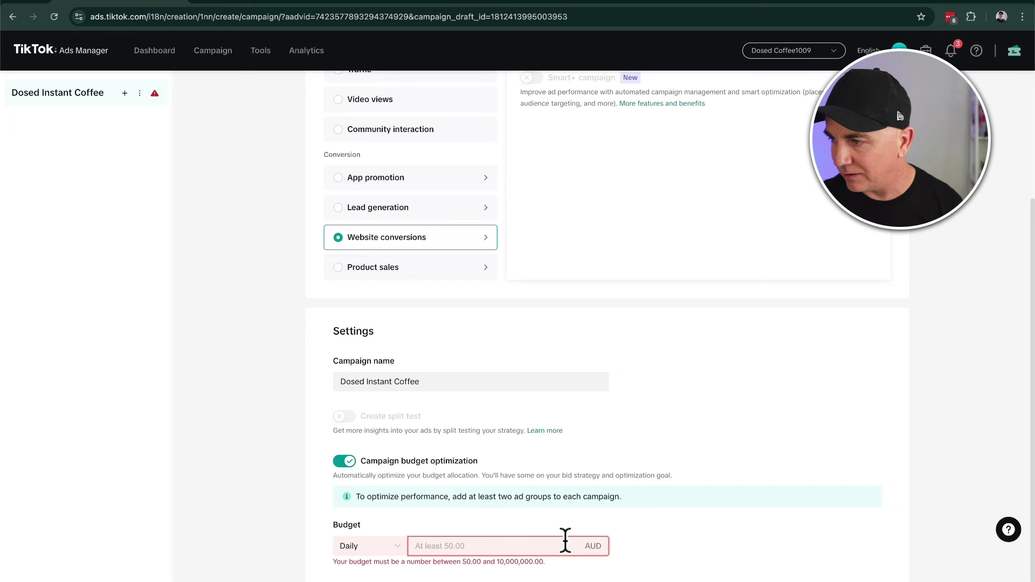
pyautogui.write('50')
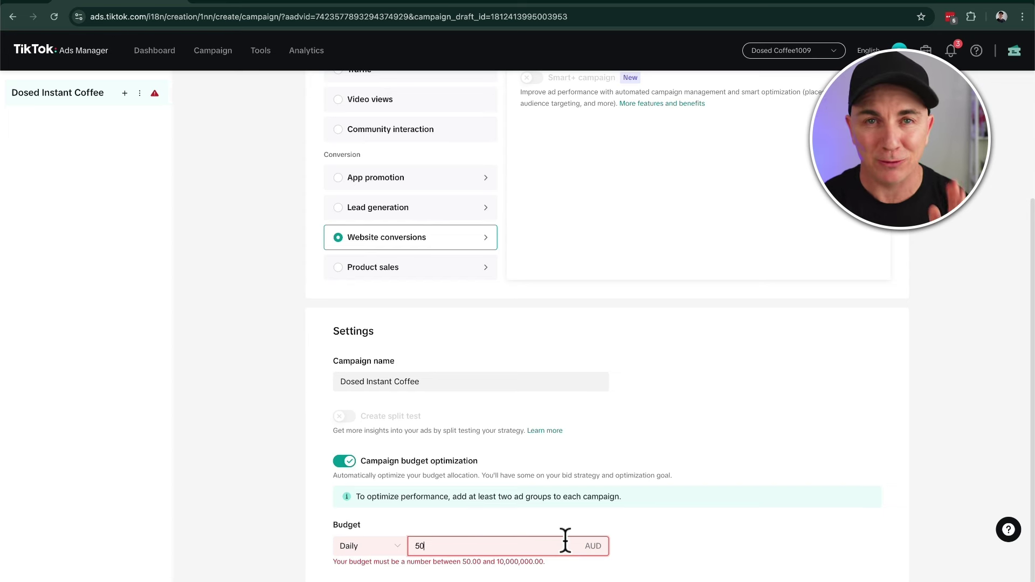
pyautogui.click(690, 539)
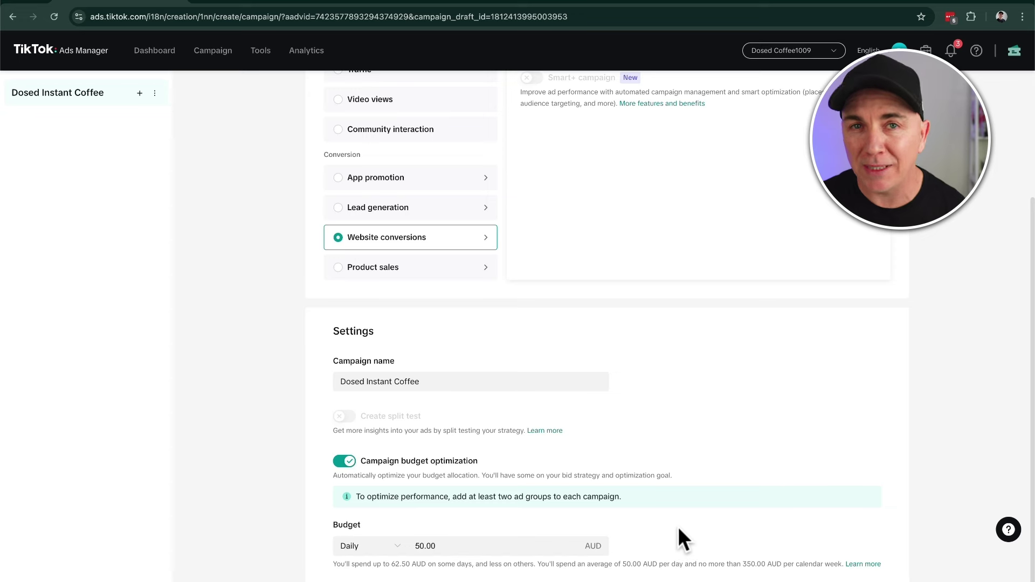
pyautogui.scroll(-1, 707, 531)
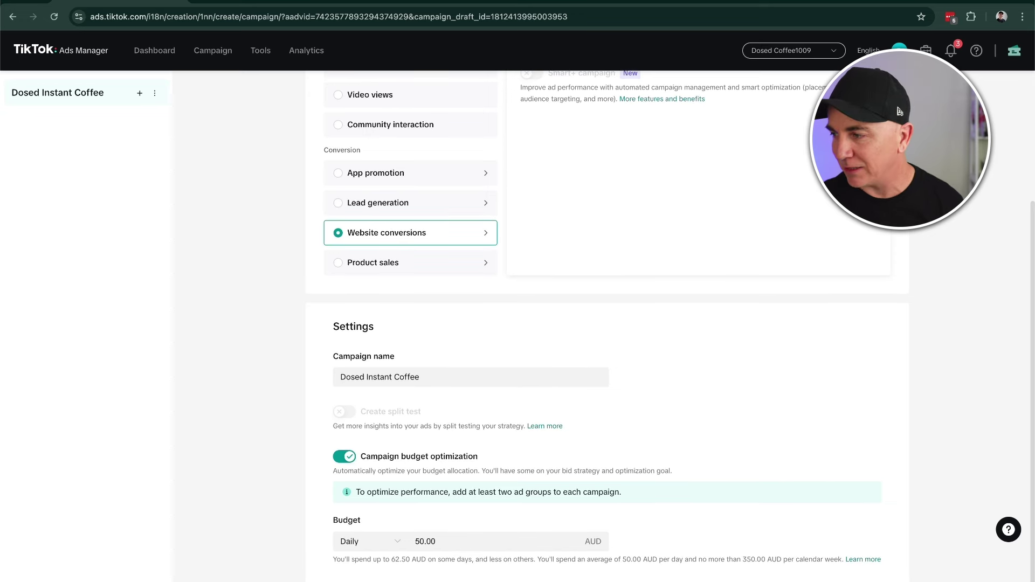
pyautogui.click(870, 578)
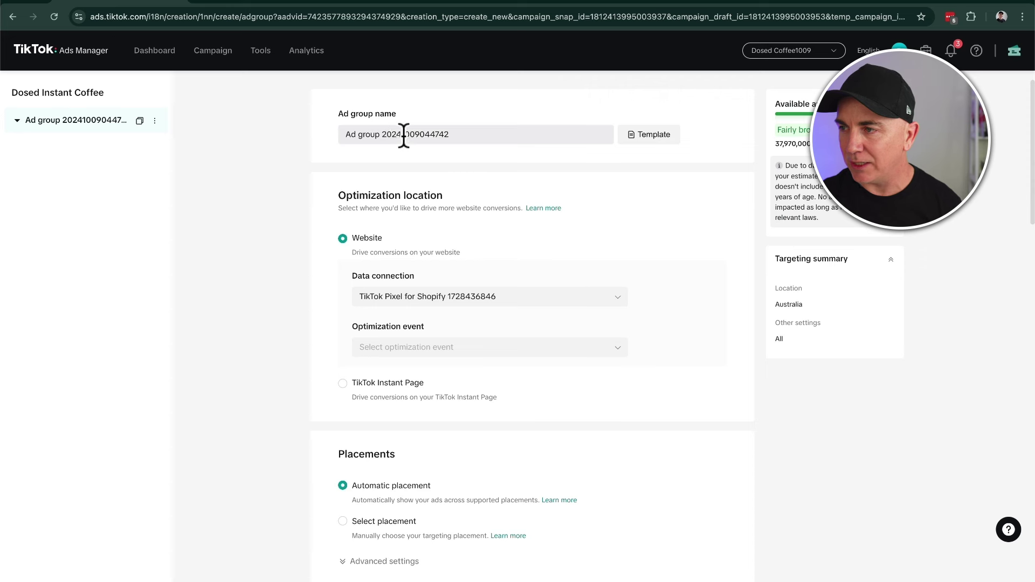
# Step: Name the ad group "Broad | Instant Coffee | UGC"
pyautogui.tripleClick(404, 136)
pyautogui.write('Broad | Instan')
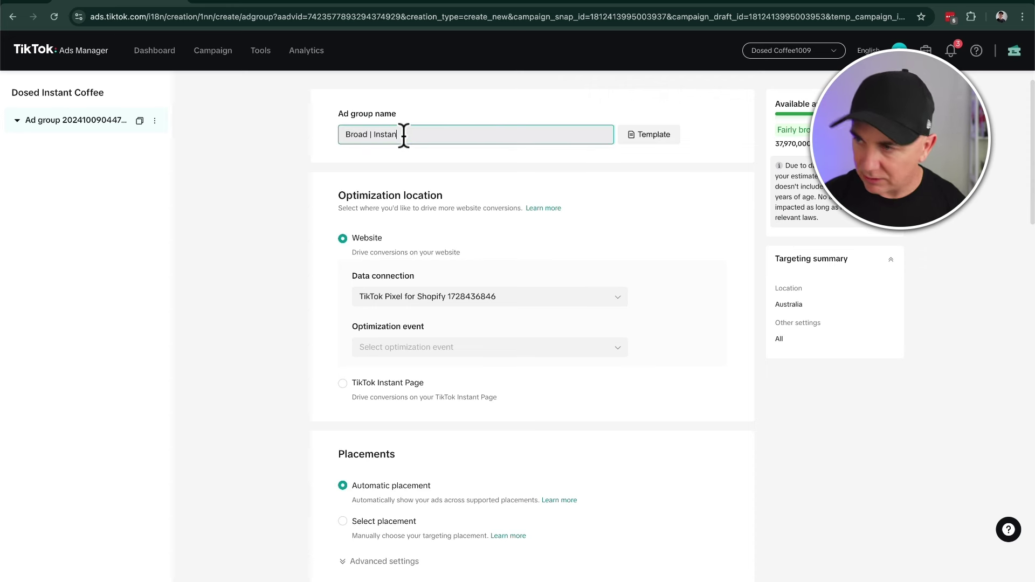
pyautogui.write('t Coffee')
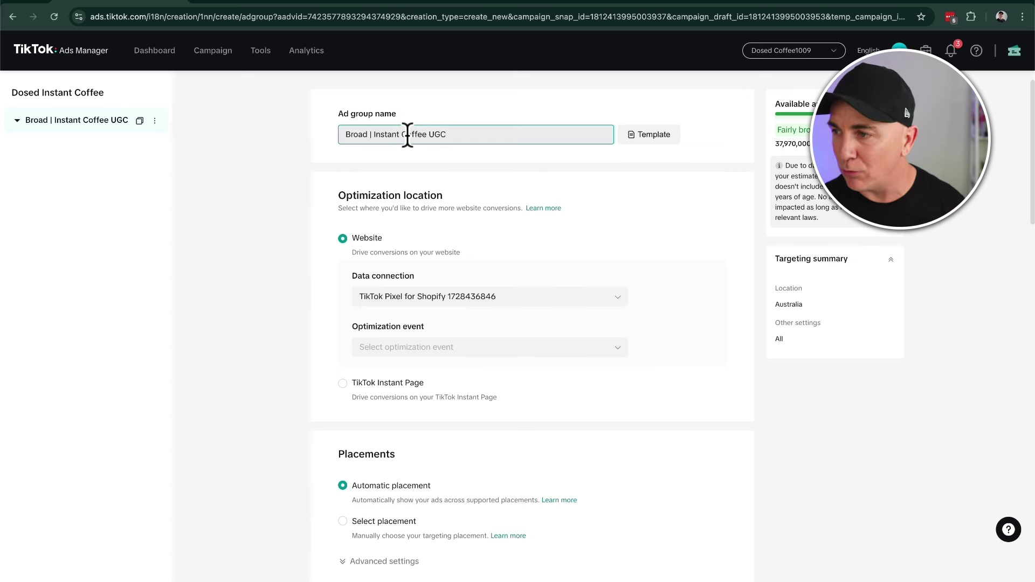
pyautogui.write('|')
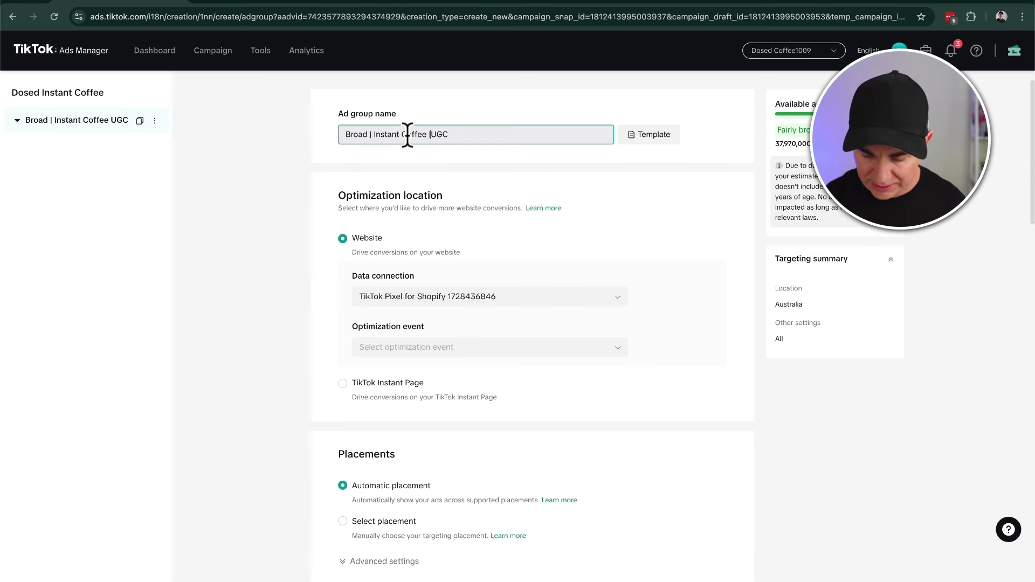
# Step: Insert "AU 18+" after "Broad" in the ad group name
pyautogui.click(369, 134)
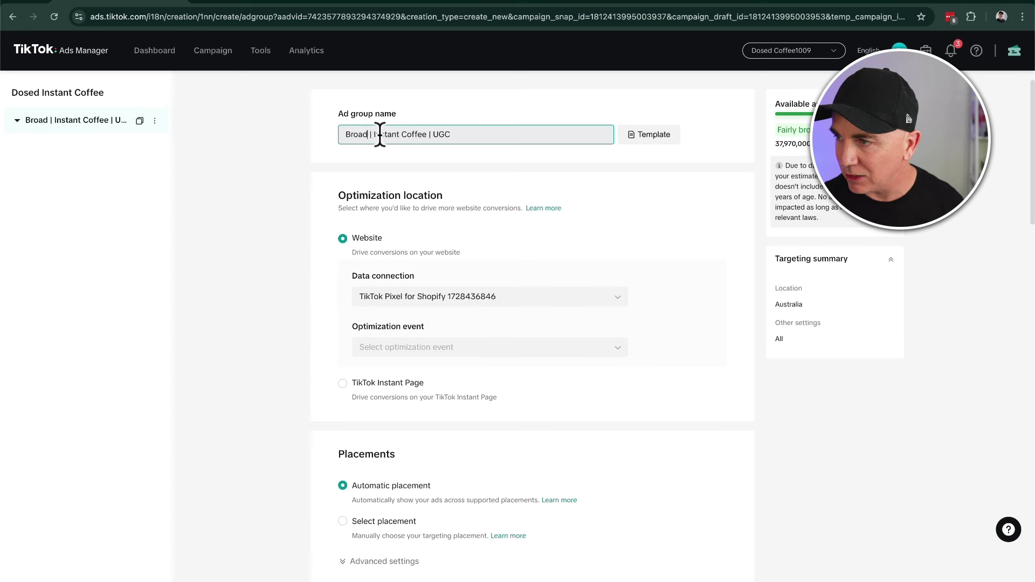
pyautogui.write('AI ')
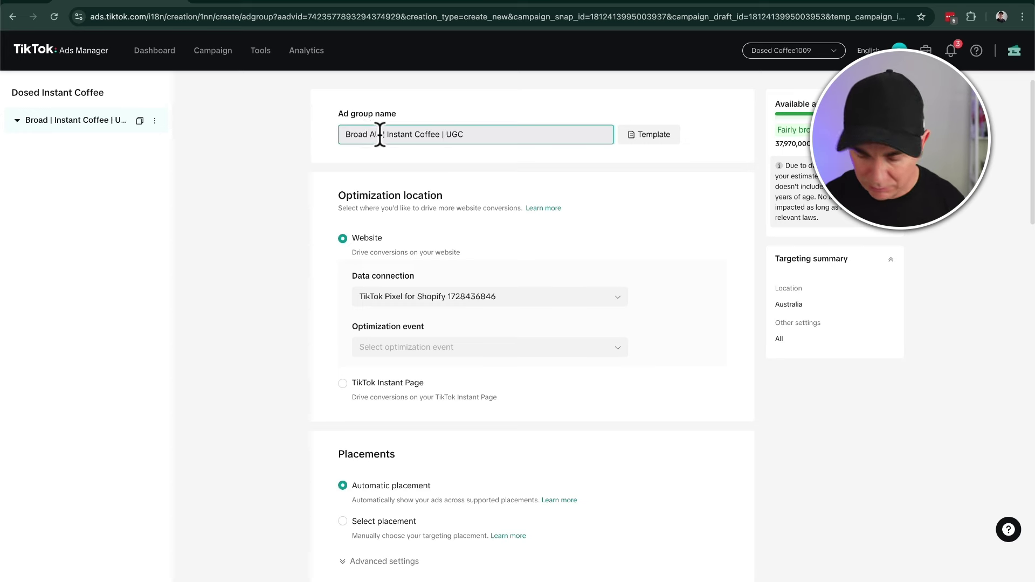
pyautogui.write('18+')
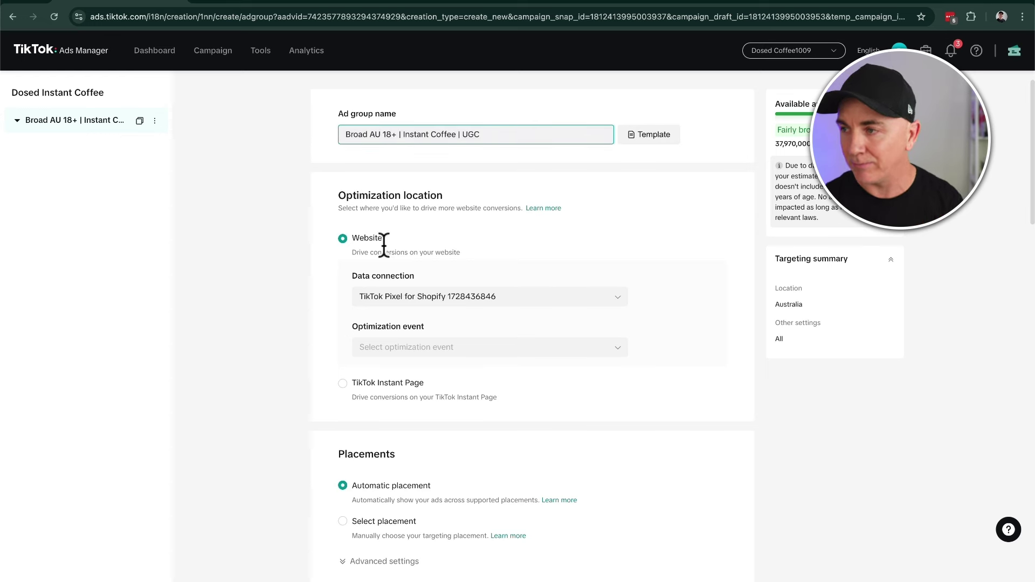
# Step: Set the optimization event to Initiate Checkout and limit the placements to TikTok, excluding Global App Bundle and Pangle
pyautogui.click(460, 348)
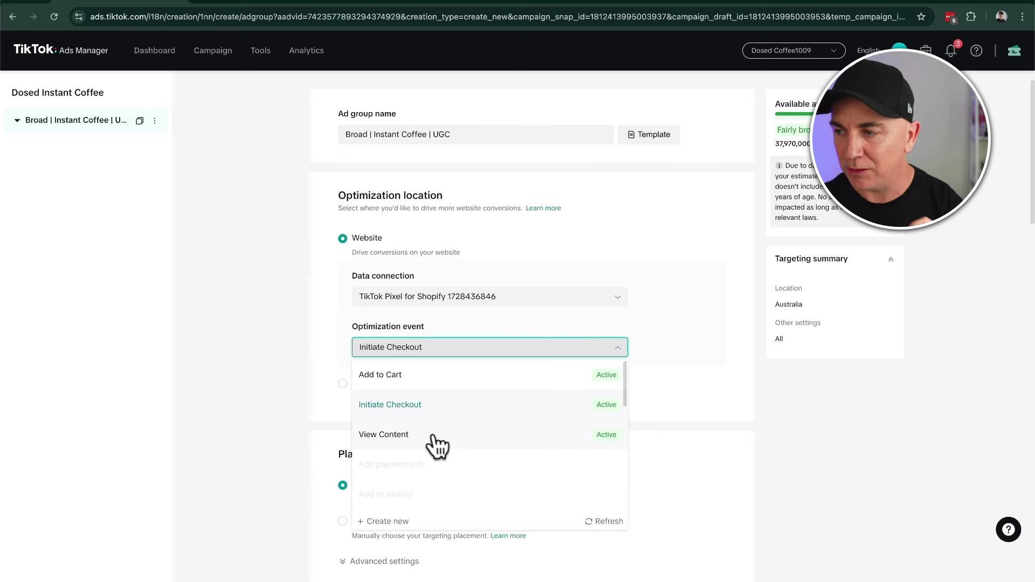
pyautogui.click(413, 414)
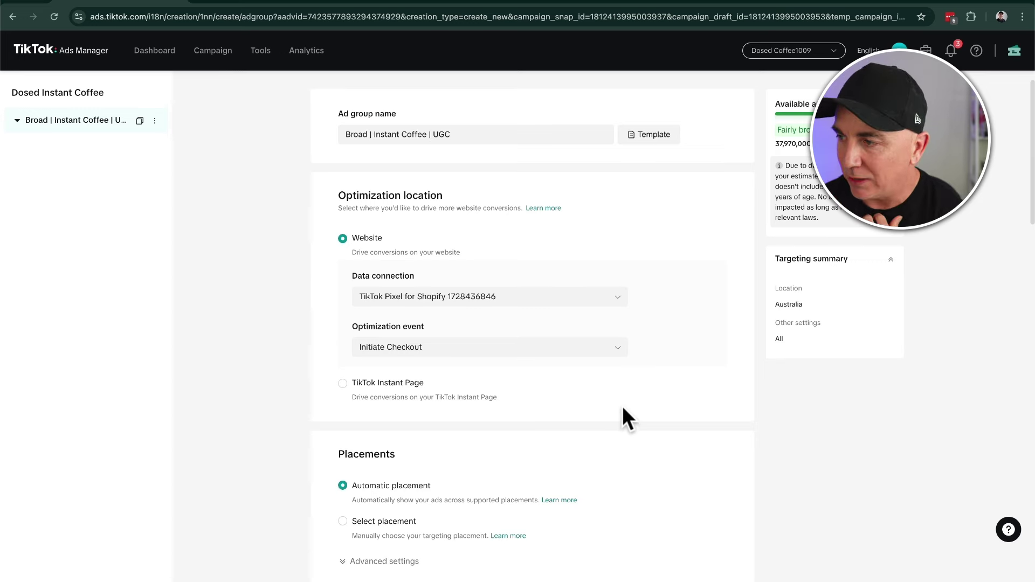
pyautogui.scroll(-5, 624, 411)
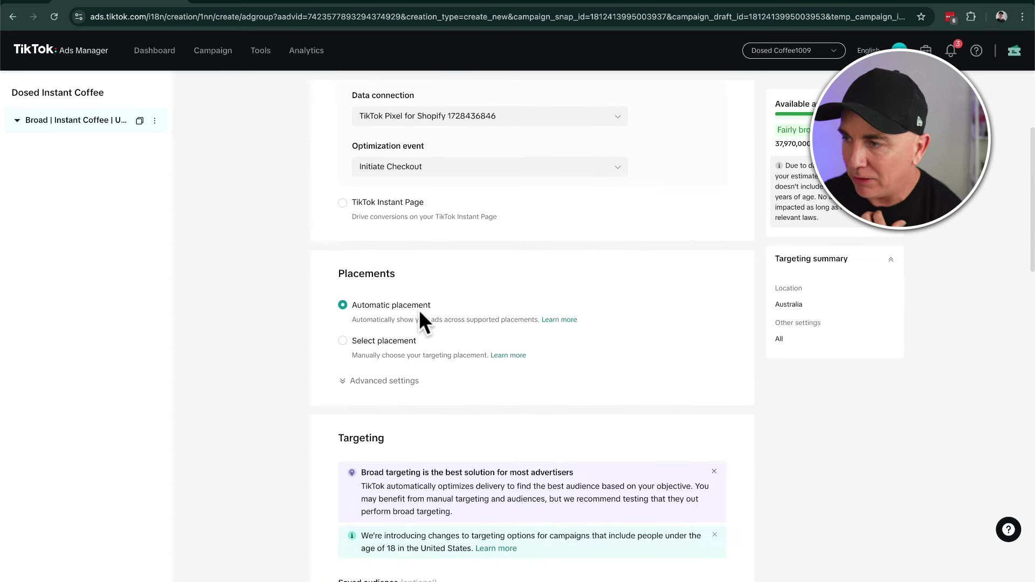
pyautogui.click(381, 343)
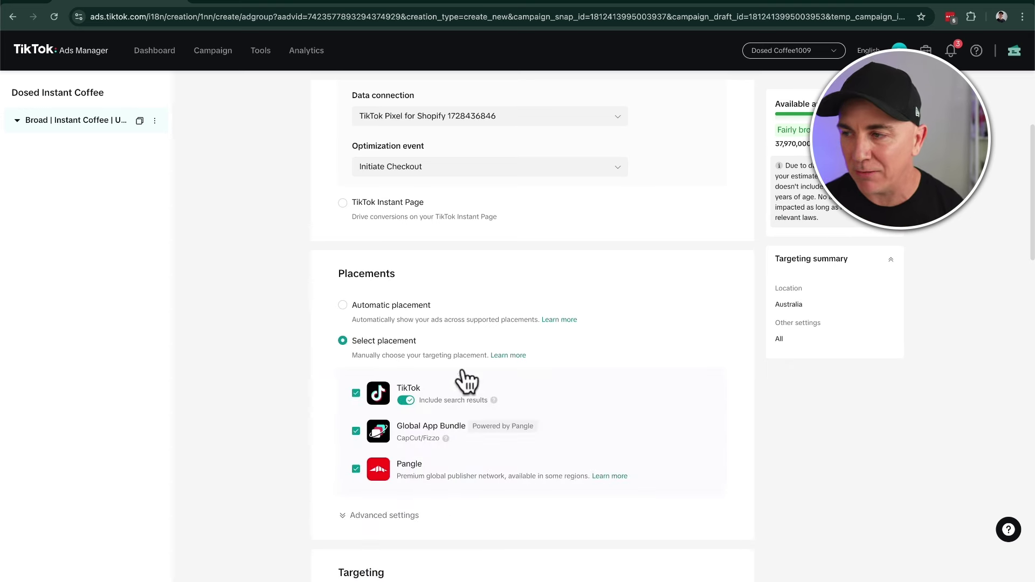
pyautogui.click(357, 443)
pyautogui.click(357, 470)
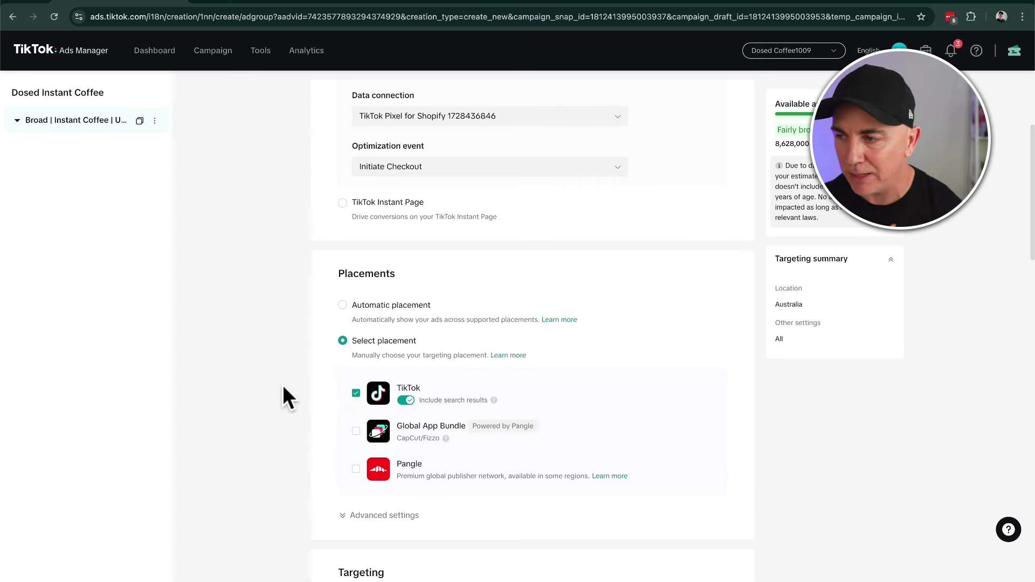
# Step: Expand the advanced placement settings and review the comment, download and sharing options and the demographic and audience targeting
pyautogui.click(385, 516)
pyautogui.scroll(-3, 314, 457)
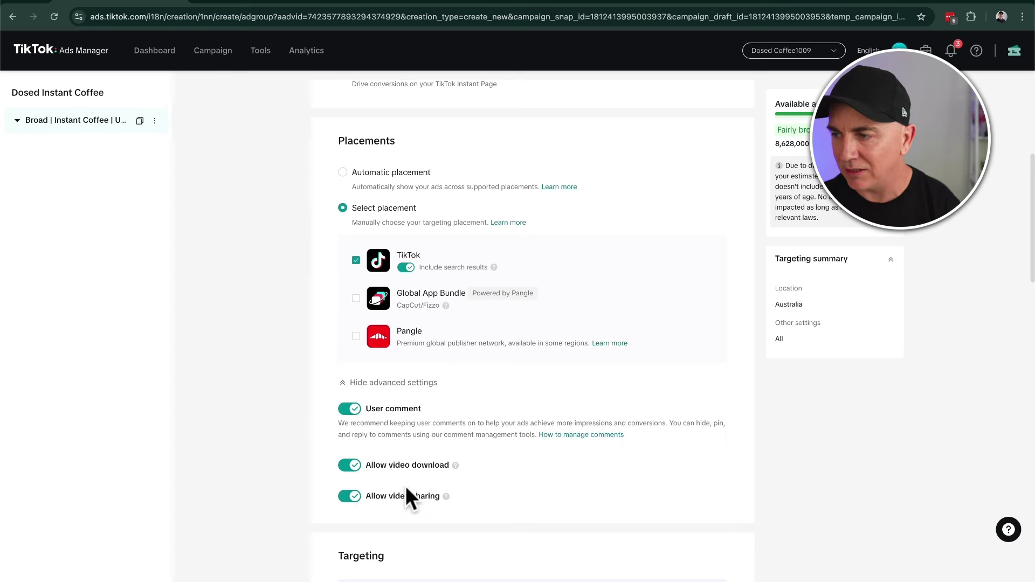
pyautogui.scroll(-3, 276, 448)
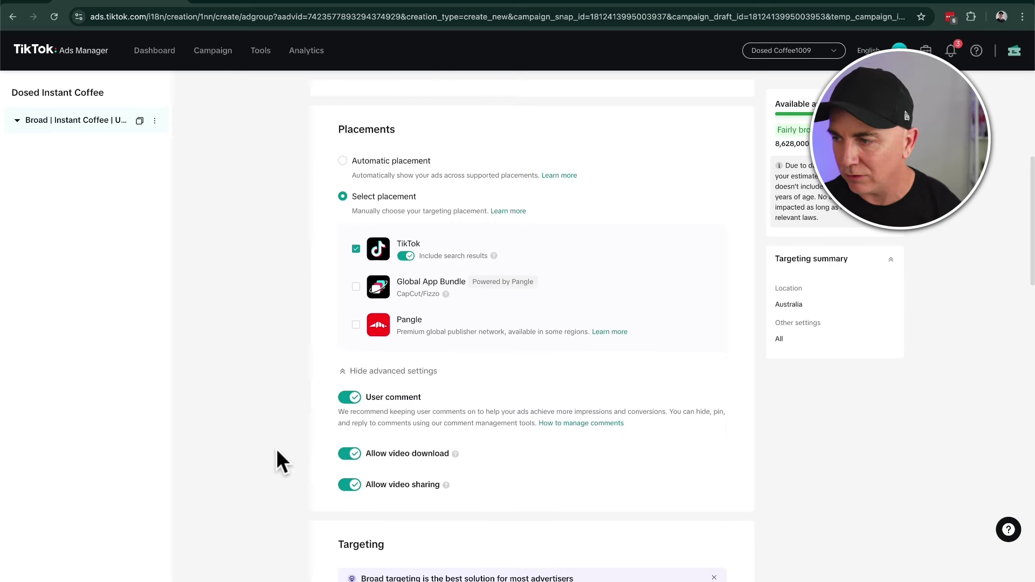
pyautogui.scroll(-6, 282, 447)
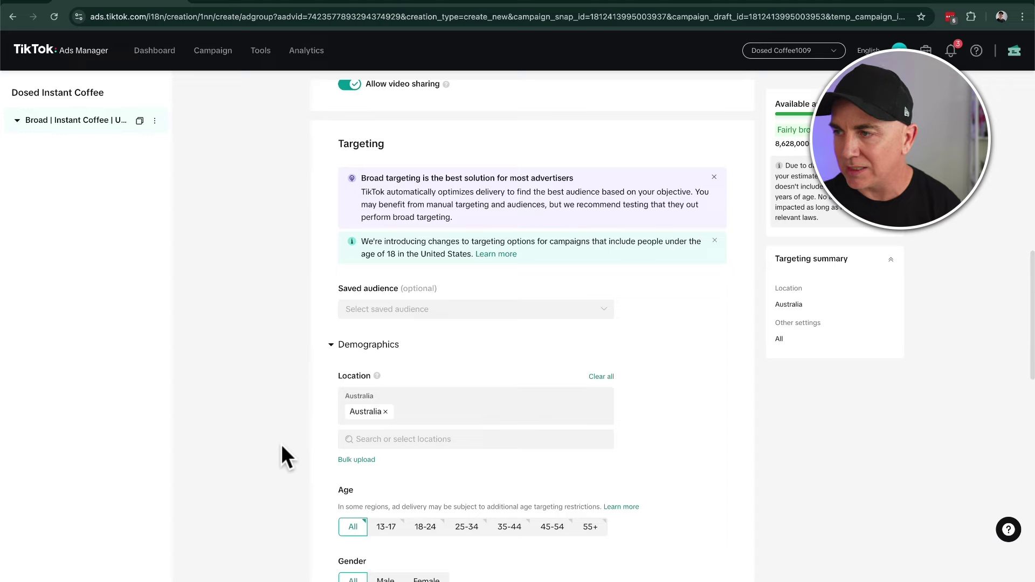
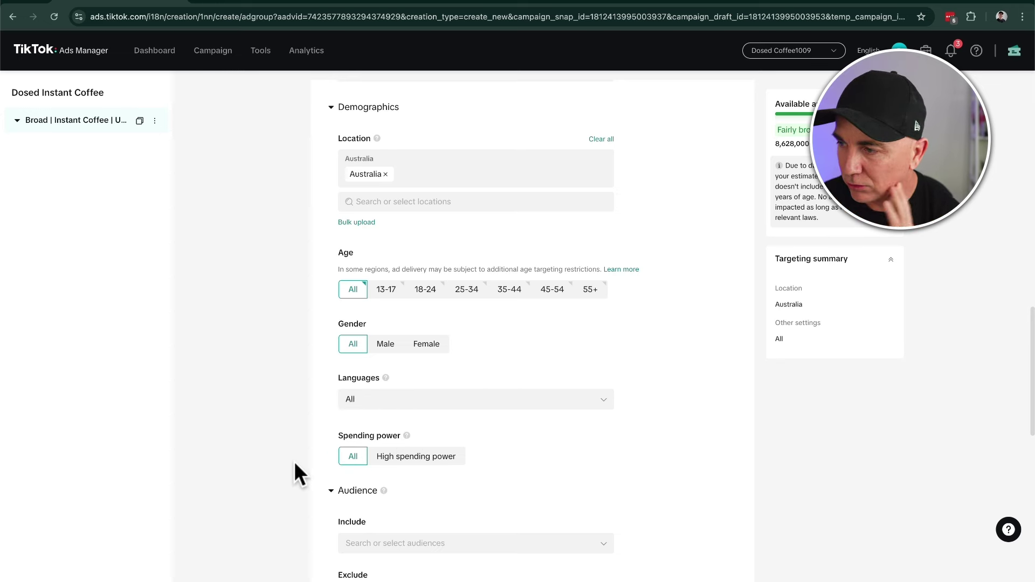
pyautogui.scroll(-1, 287, 464)
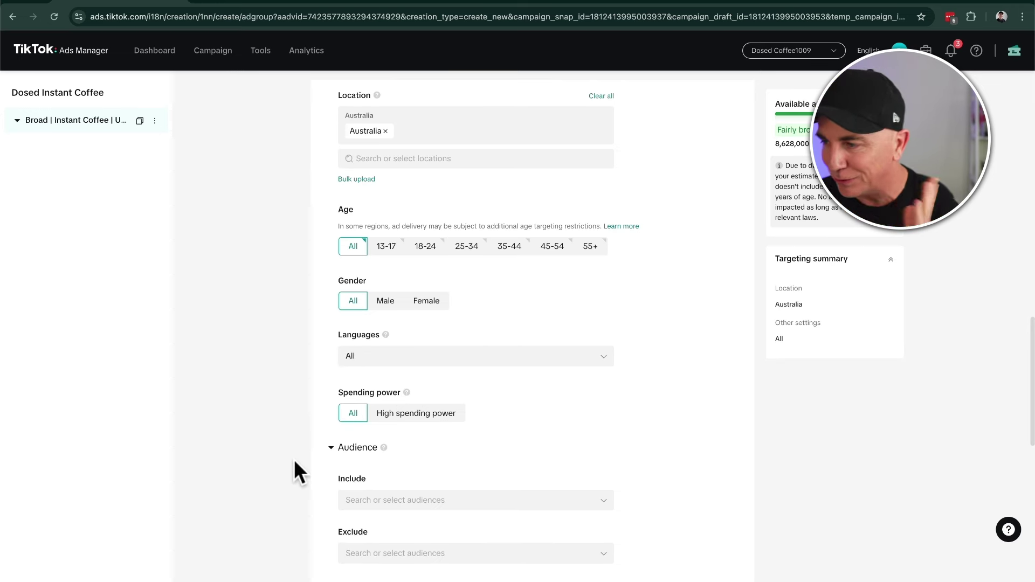
# Step: Review the ad group's audience, interest, schedule and bidding settings, expand the advanced bidding settings, and continue to the ad setup
pyautogui.scroll(-3, 296, 457)
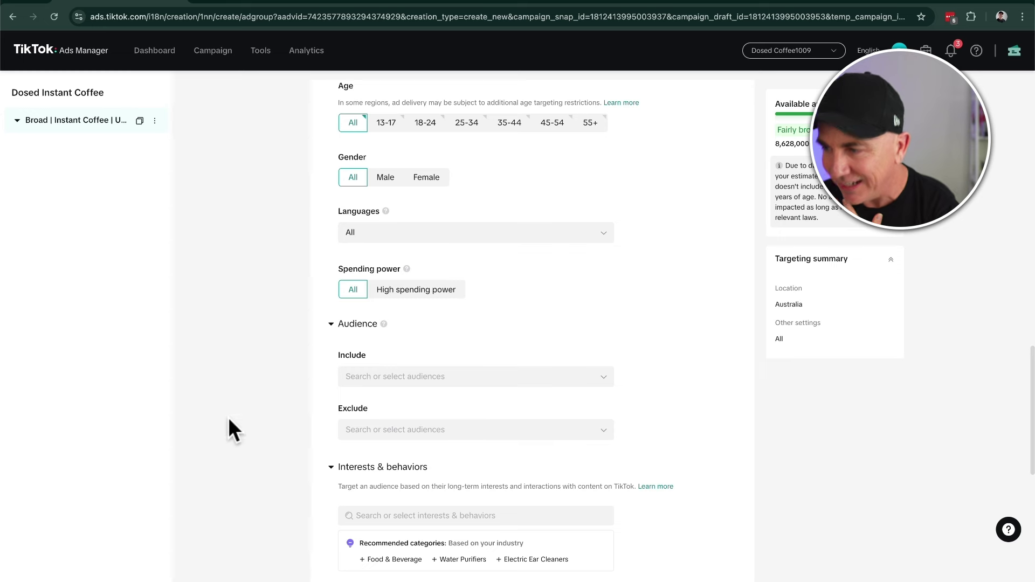
pyautogui.scroll(-3, 302, 361)
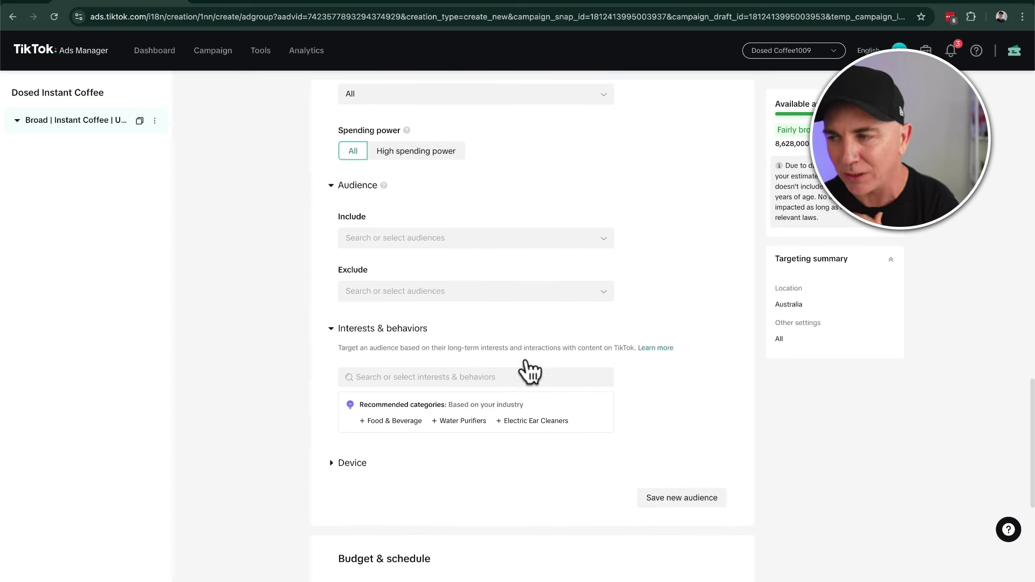
pyautogui.scroll(-8, 267, 382)
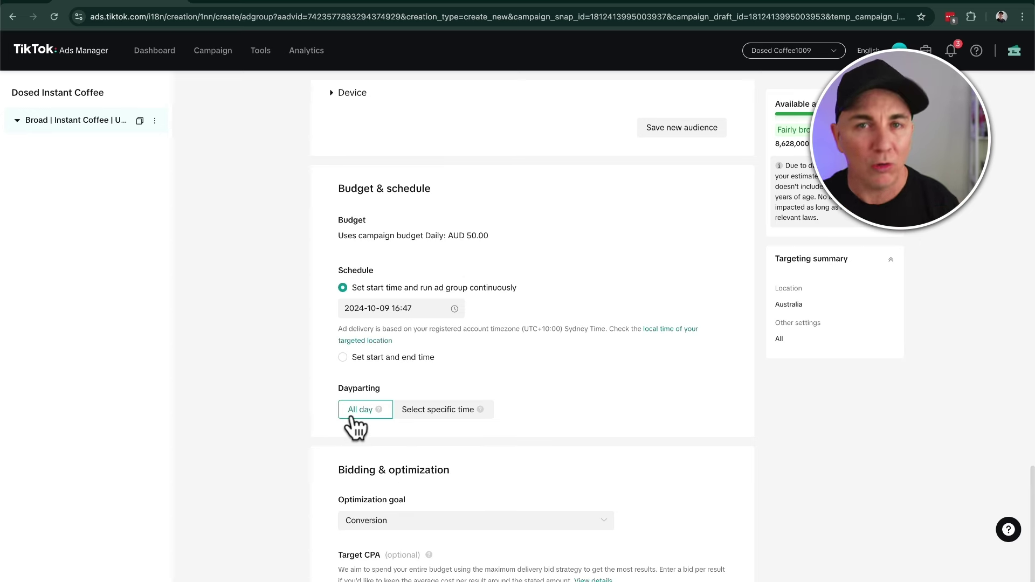
pyautogui.scroll(-2, 309, 396)
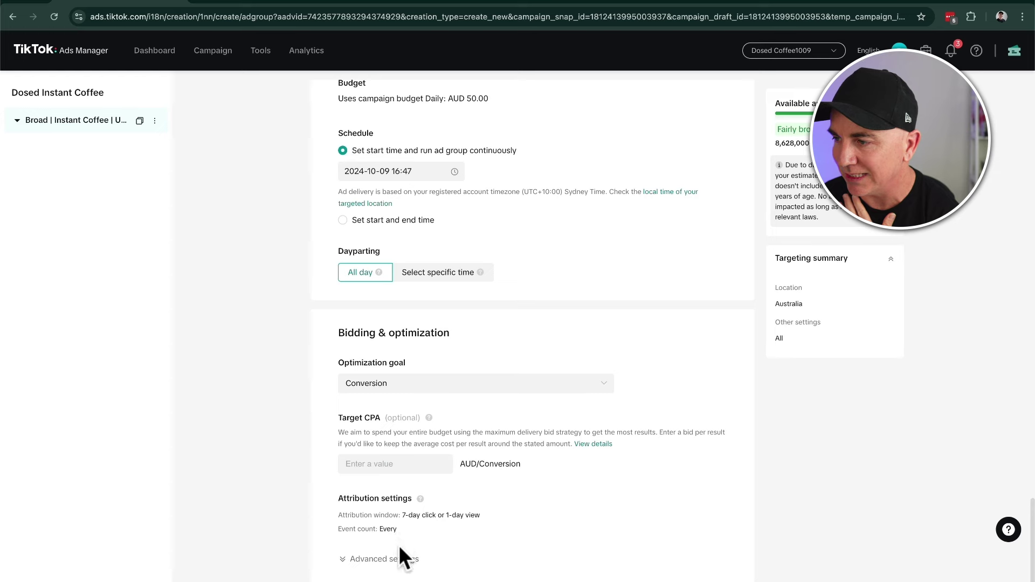
pyautogui.click(394, 561)
pyautogui.scroll(-3, 494, 522)
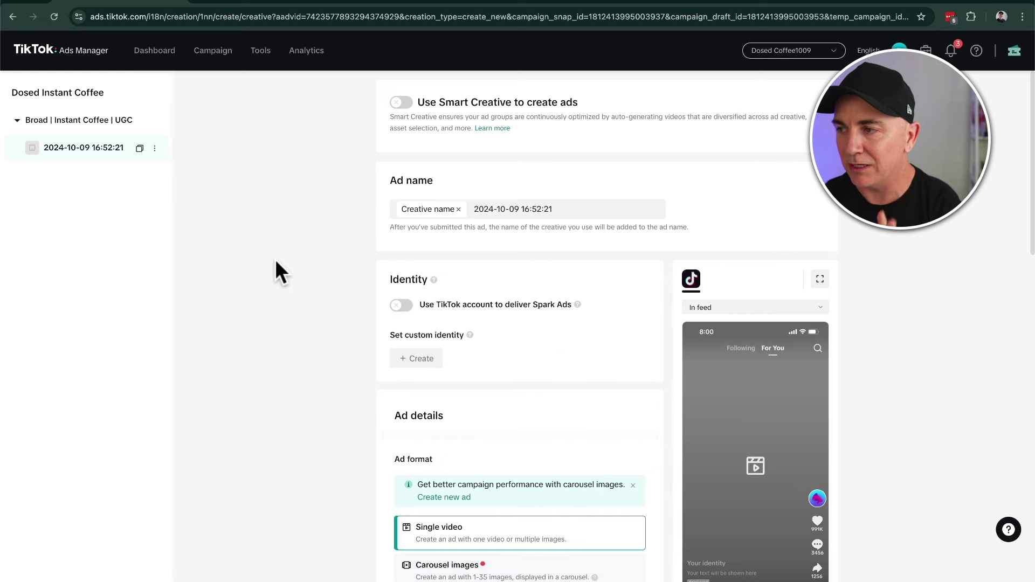
# Step: Enable Spark Ads delivery for the ad through the authorized Dosed TikTok account
pyautogui.click(402, 306)
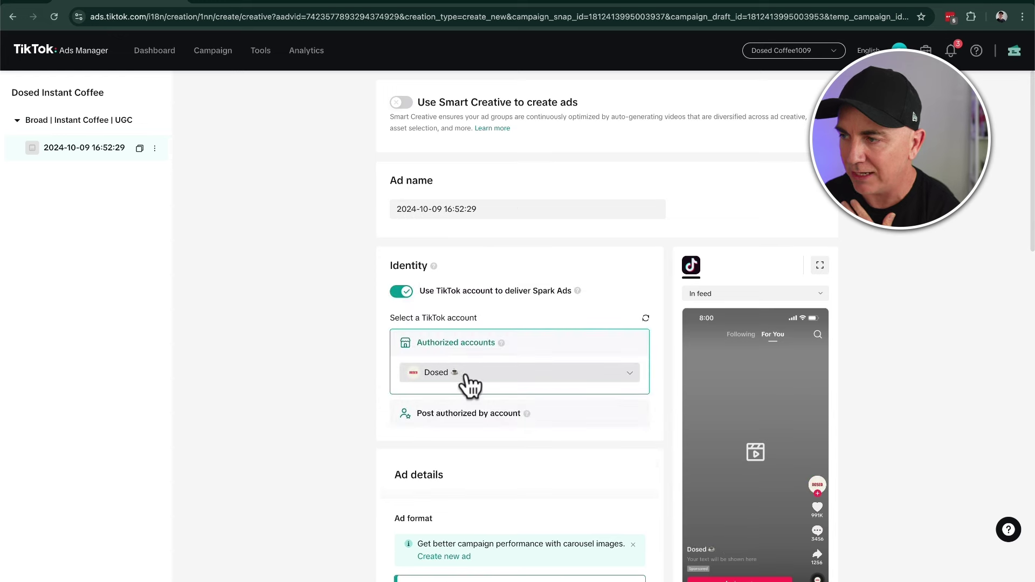
pyautogui.scroll(-5, 345, 361)
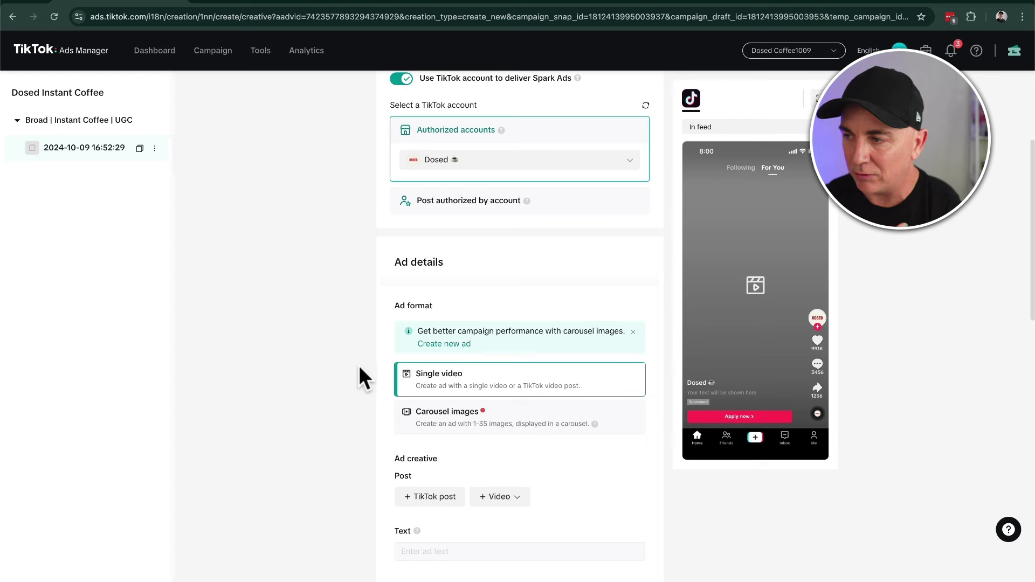
pyautogui.scroll(-3, 359, 365)
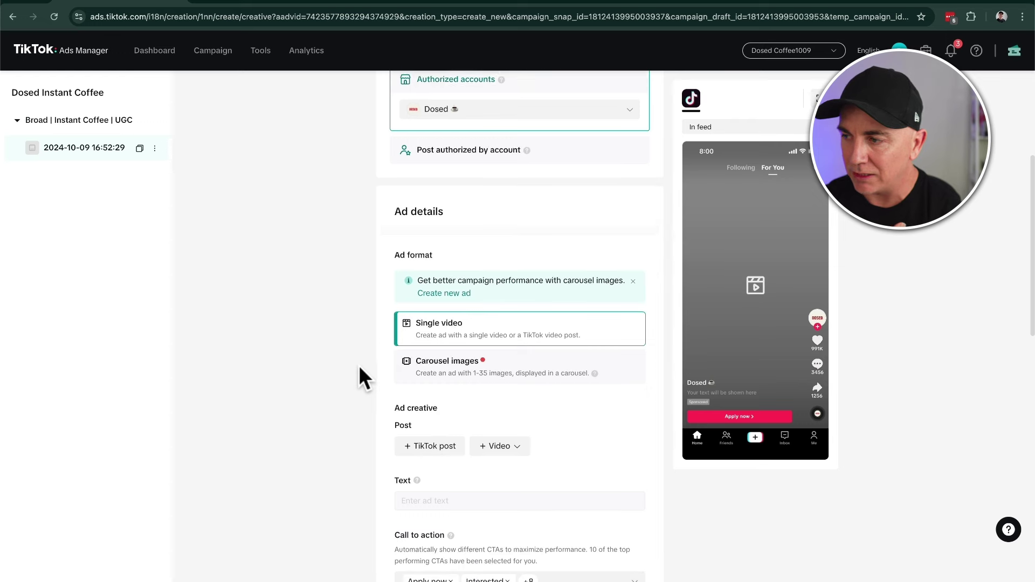
# Step: Preview the video file Dosed3.MP4 from the Videos folder and upload it as the ad creative
pyautogui.click(519, 437)
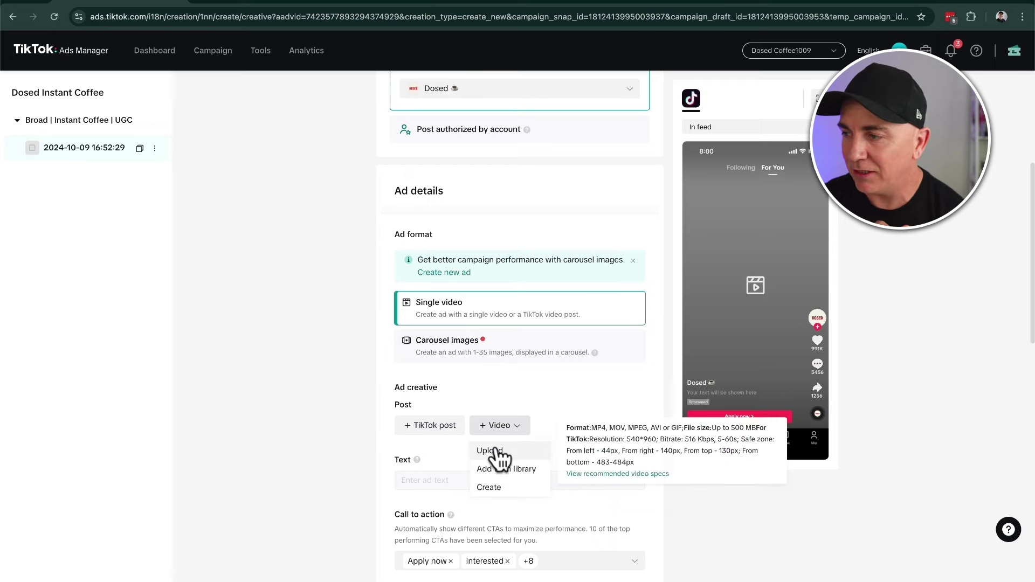
pyautogui.click(495, 454)
pyautogui.click(756, 187)
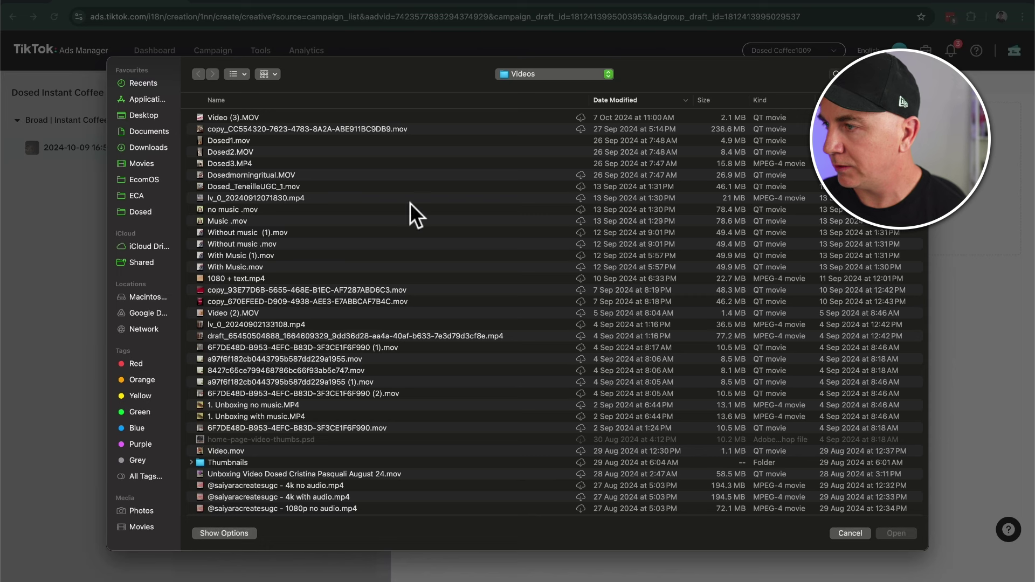
pyautogui.click(228, 162)
pyautogui.press('space')
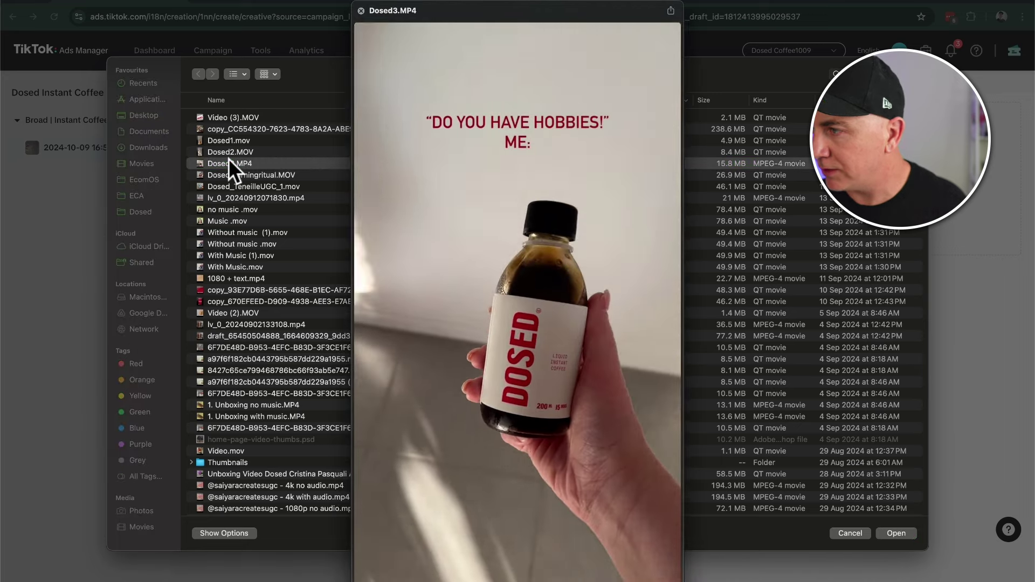
pyautogui.press('space')
pyautogui.click(898, 533)
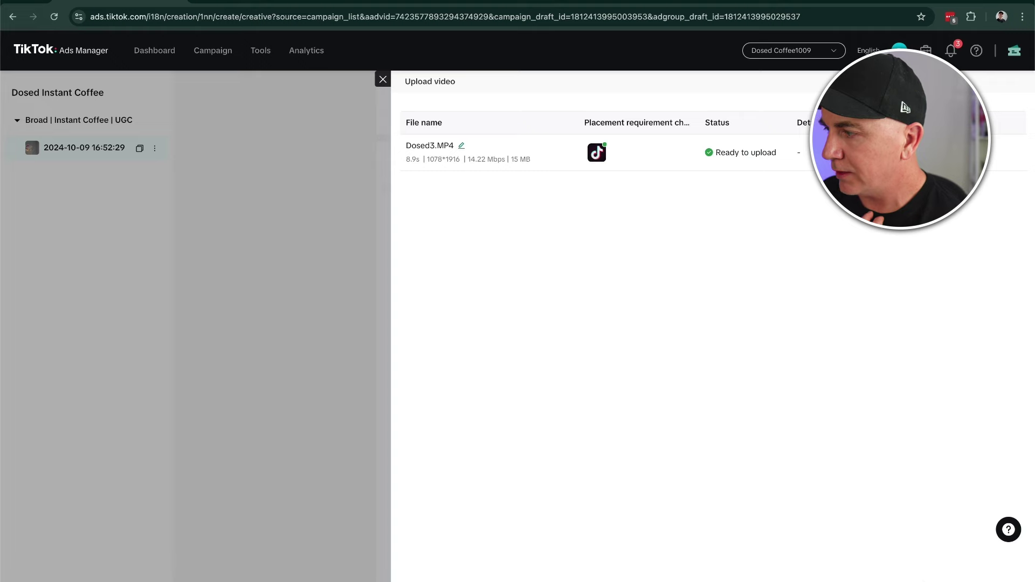
pyautogui.click(777, 581)
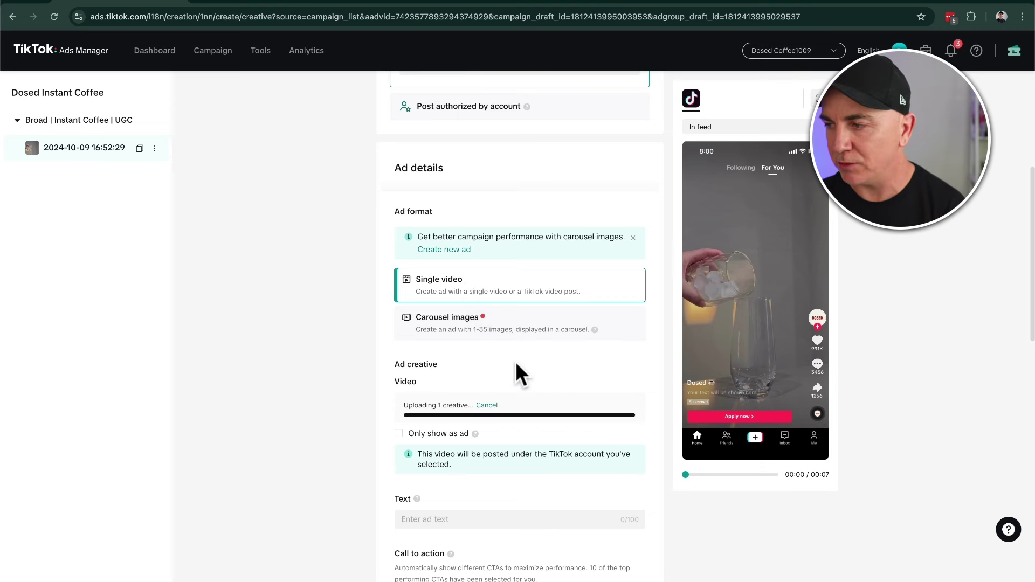
pyautogui.scroll(-3, 517, 369)
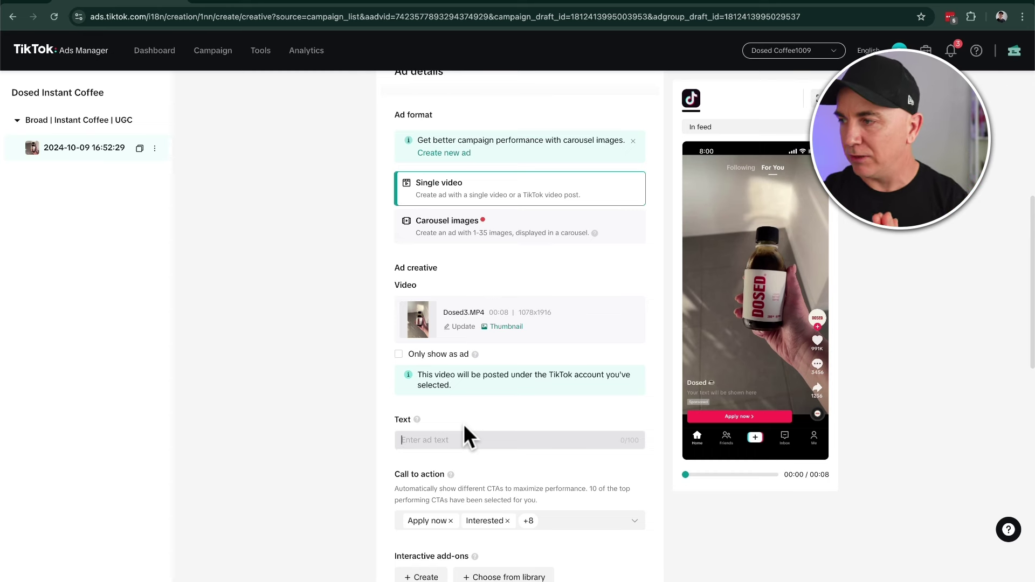
pyautogui.write('Change you')
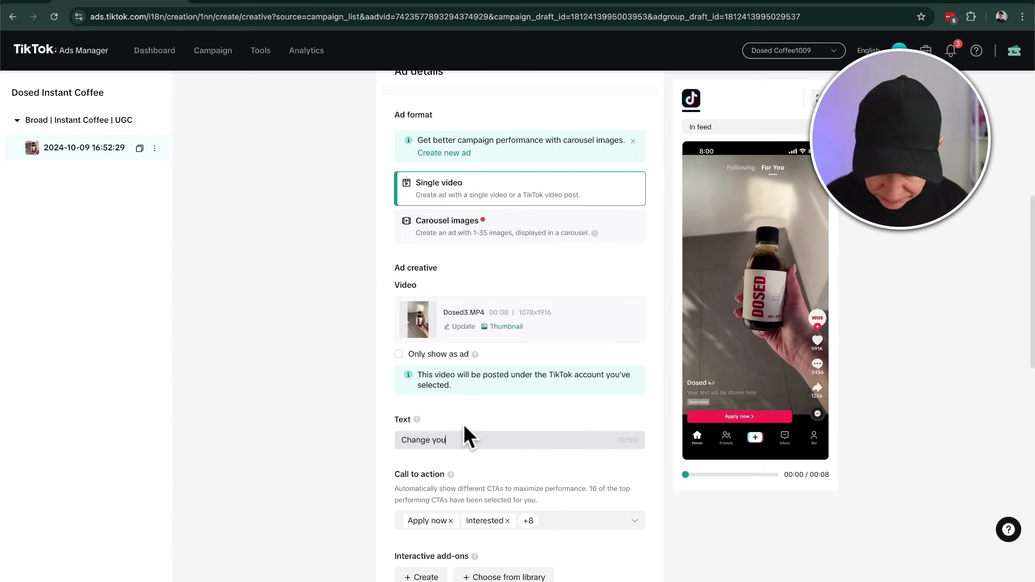
pyautogui.press('BackSpace')
pyautogui.press('BackSpace')
pyautogui.press('BackSpace')
pyautogui.press('BackSpace')
pyautogui.press('BackSpace')
pyautogui.press('BackSpace')
pyautogui.press('BackSpace')
pyautogui.press('BackSpace')
pyautogui.press('BackSpace')
pyautogui.press('BackSpace')
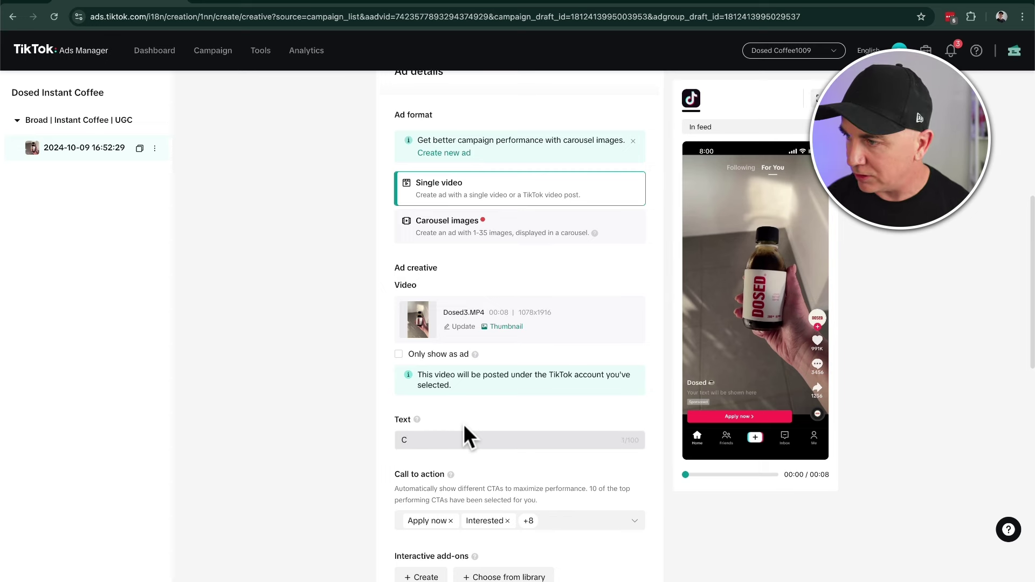
pyautogui.write('This cof')
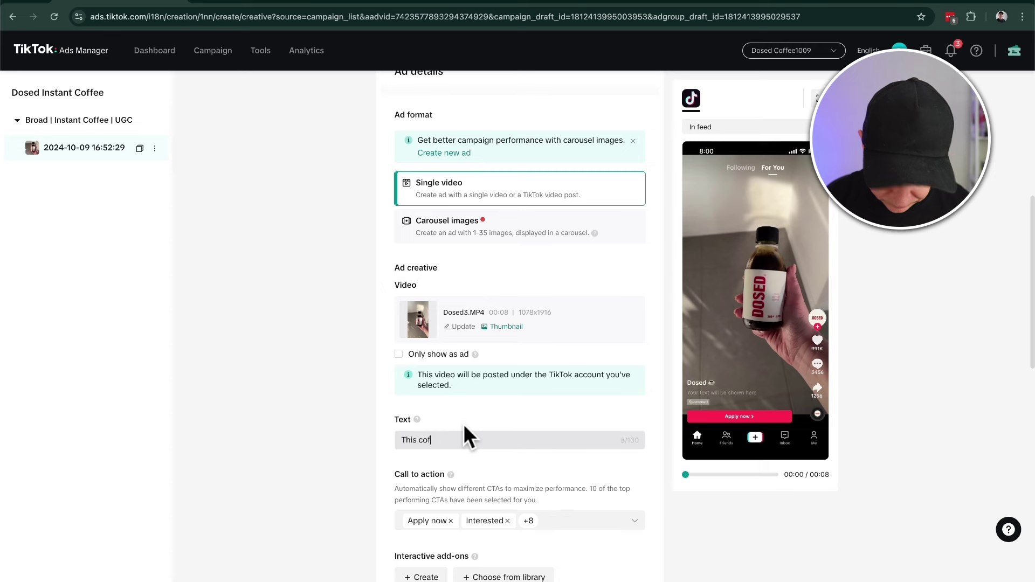
pyautogui.press('BackSpace')
pyautogui.press('BackSpace')
pyautogui.press('BackSpace')
pyautogui.press('BackSpace')
pyautogui.press('BackSpace')
pyautogui.press('BackSpace')
pyautogui.press('BackSpace')
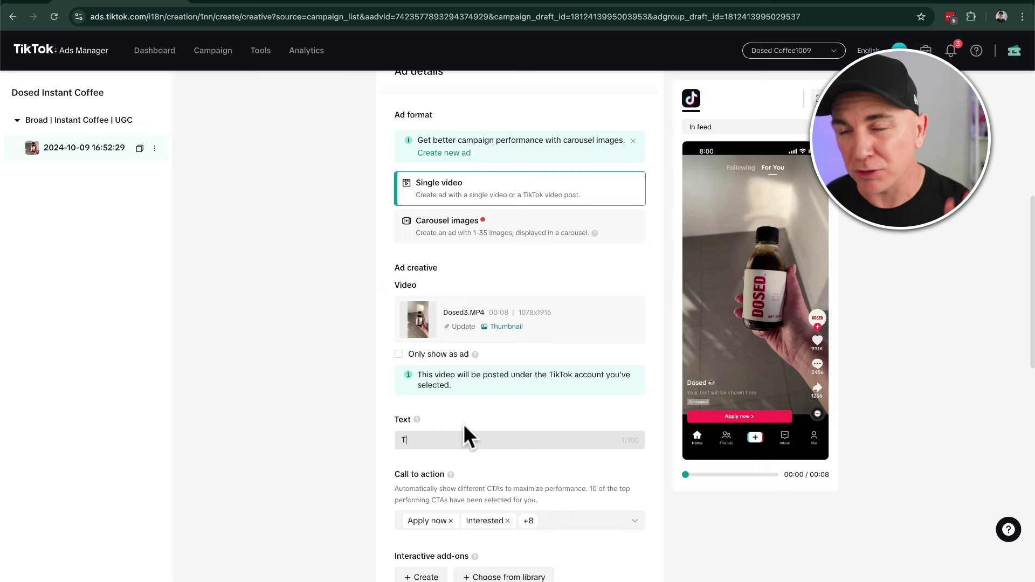
pyautogui.press('BackSpace')
# Step: Enter "Get the best coffee EVER!" as the ad text
pyautogui.write('Get the best coffee EVER!')
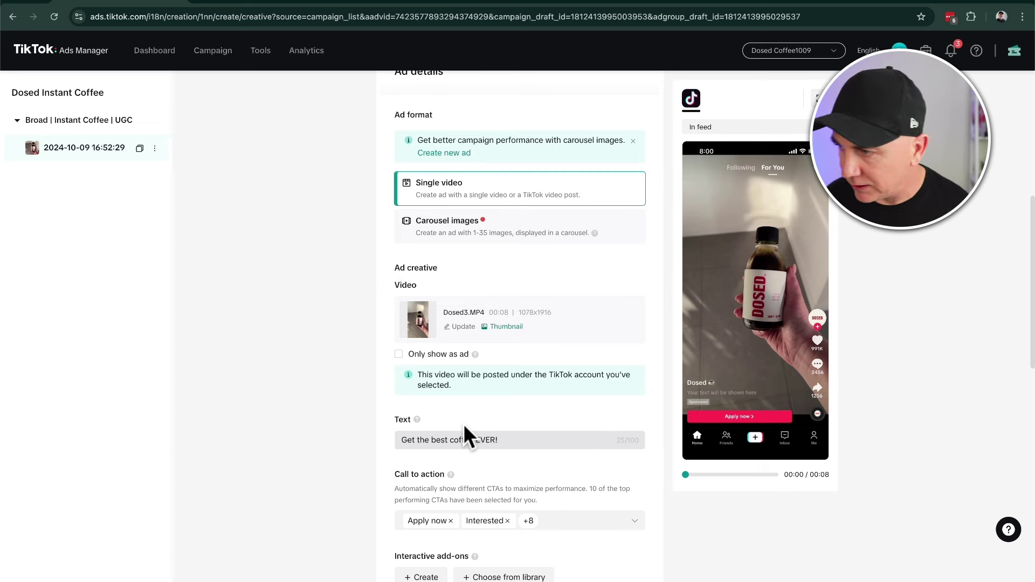
pyautogui.click(664, 475)
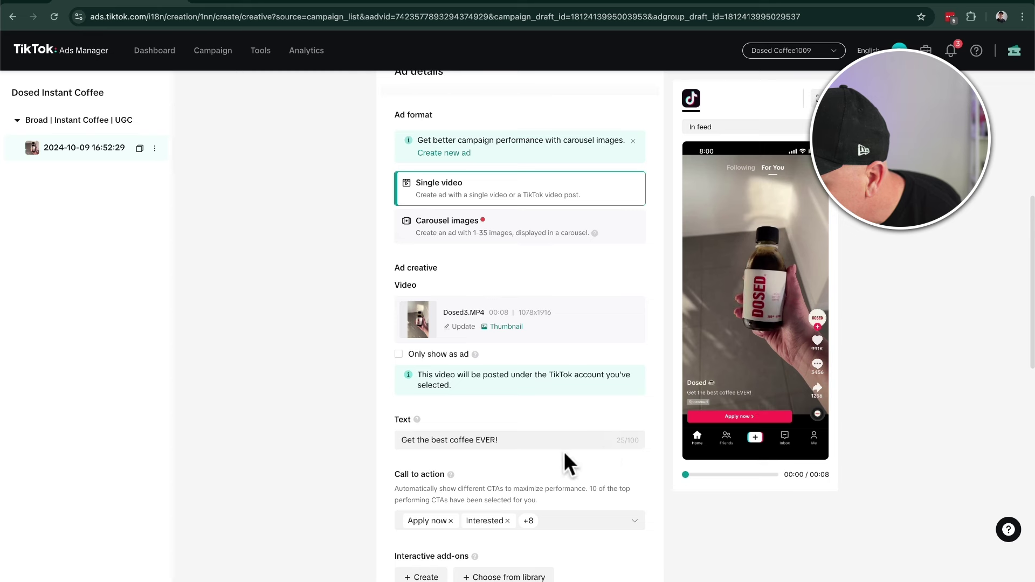
# Step: Replace the ad text with "This Coffee is Life changing!"
pyautogui.click(510, 440)
pyautogui.moveTo(509, 439); pyautogui.dragTo(271, 425)
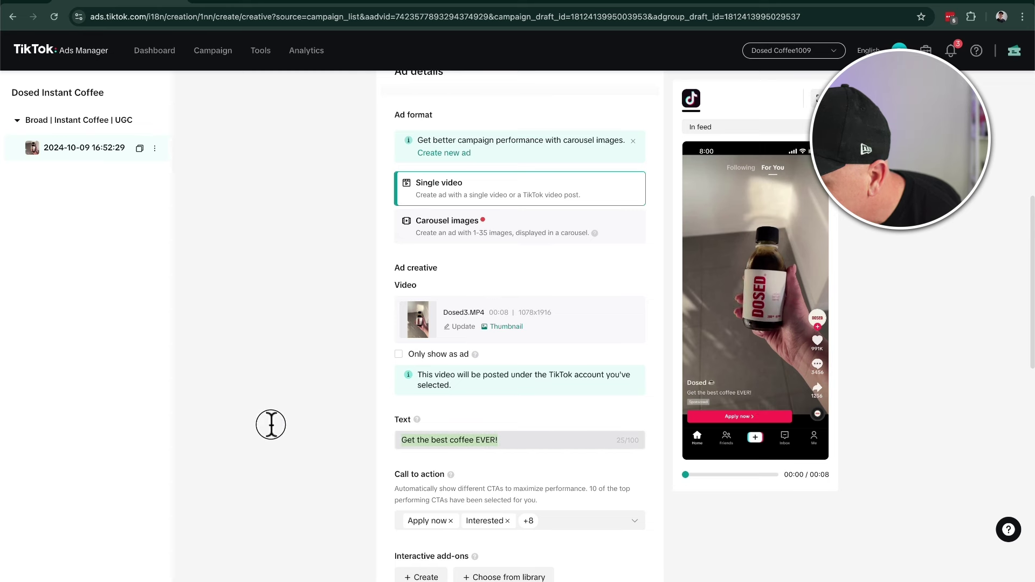
pyautogui.write('This Coff')
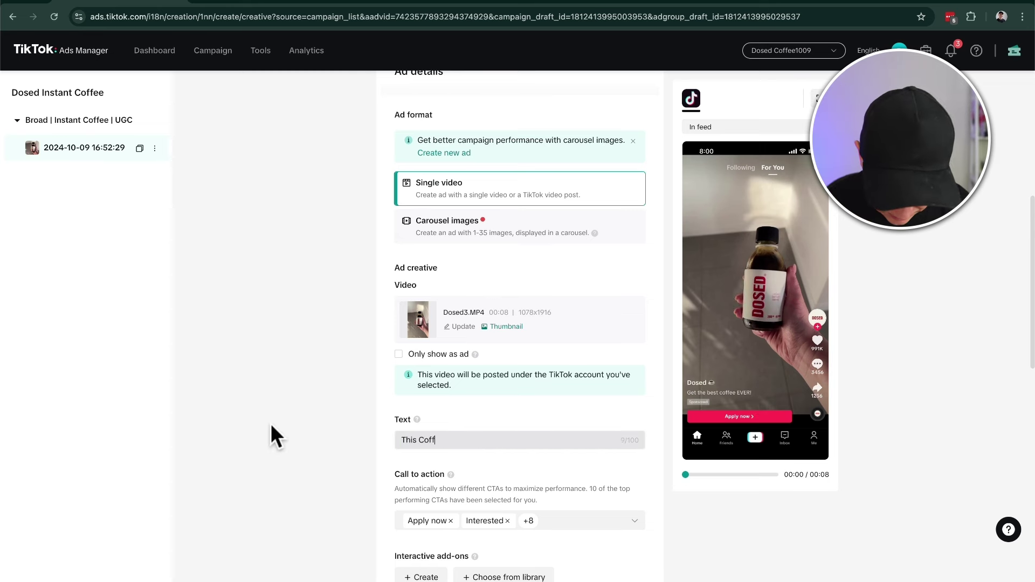
pyautogui.write('ee is Life chan')
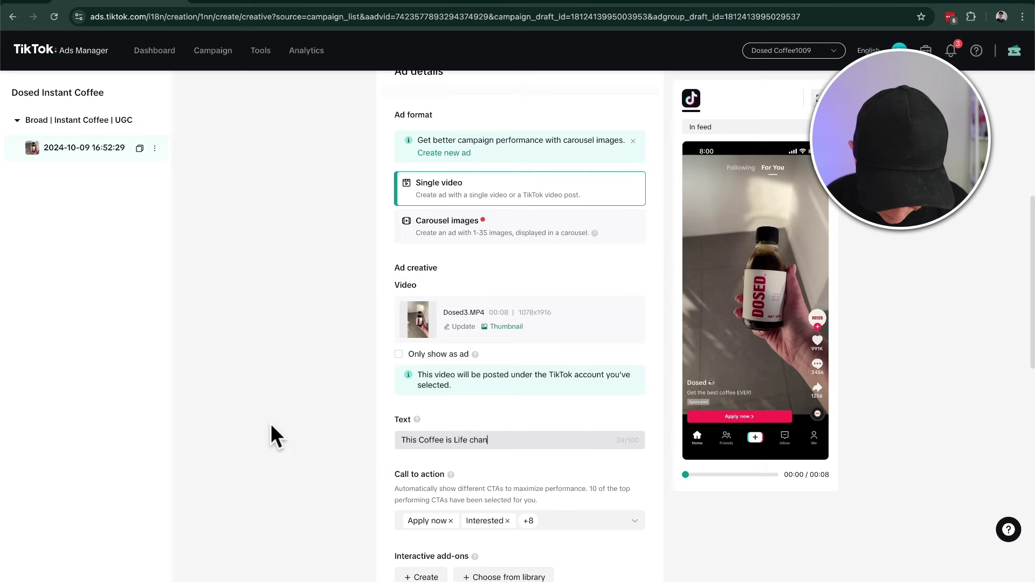
pyautogui.write('ging!')
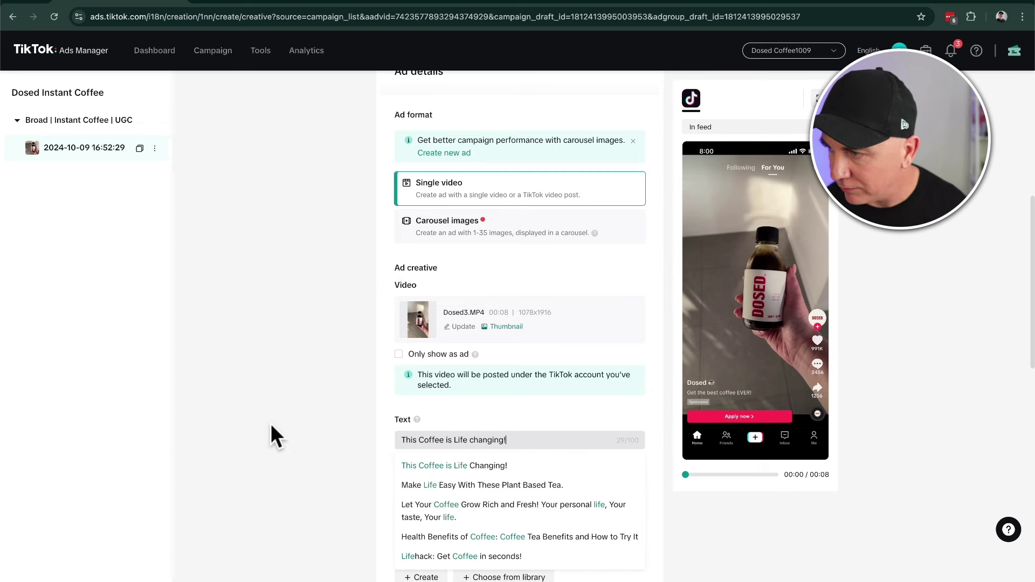
pyautogui.click(327, 424)
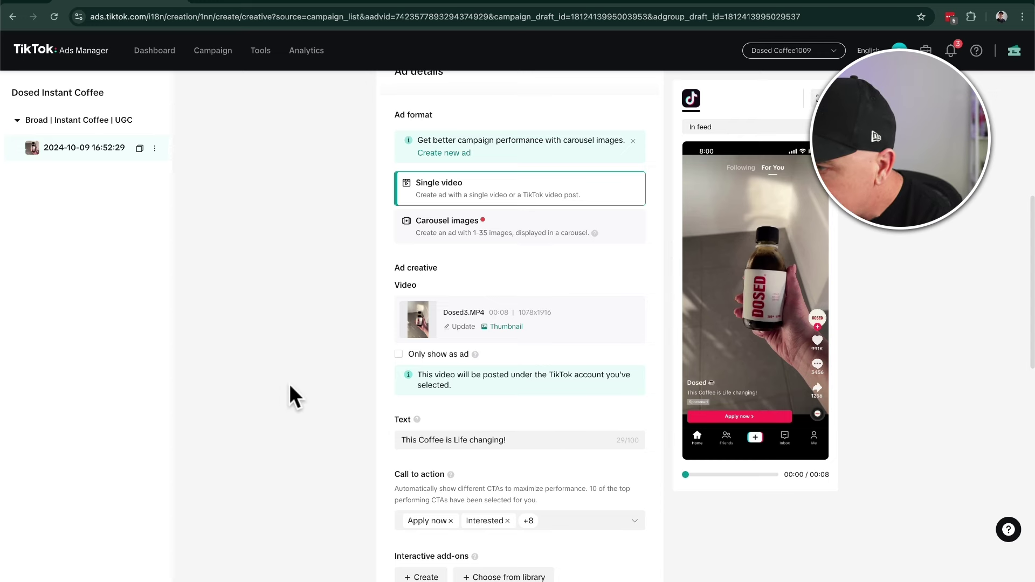
# Step: Remove the Learn more, Visit store, Watch now, Sign up, View now, Check it out and Read more options from the ad's calls to action
pyautogui.scroll(-2, 300, 386)
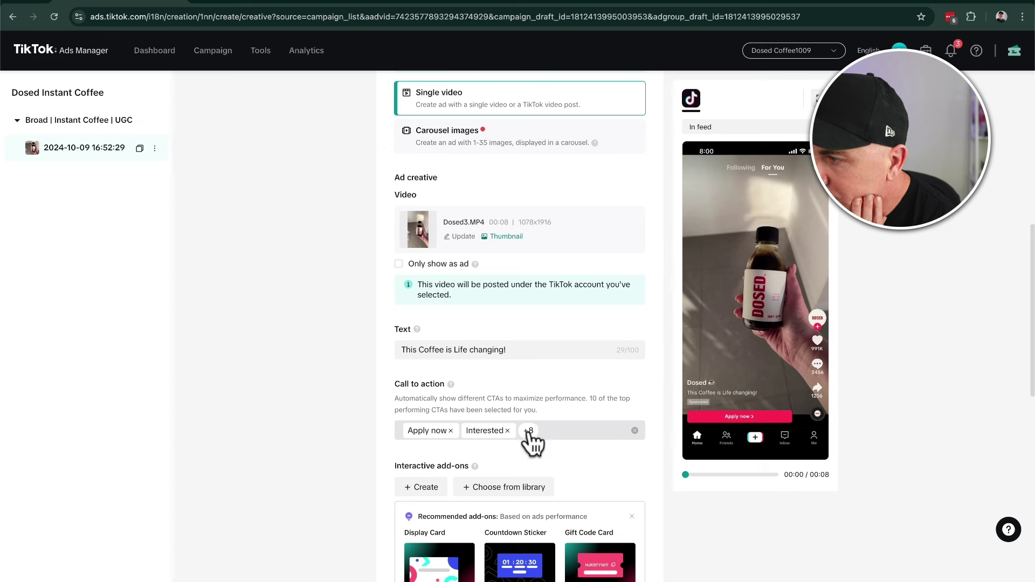
pyautogui.moveTo(529, 434)
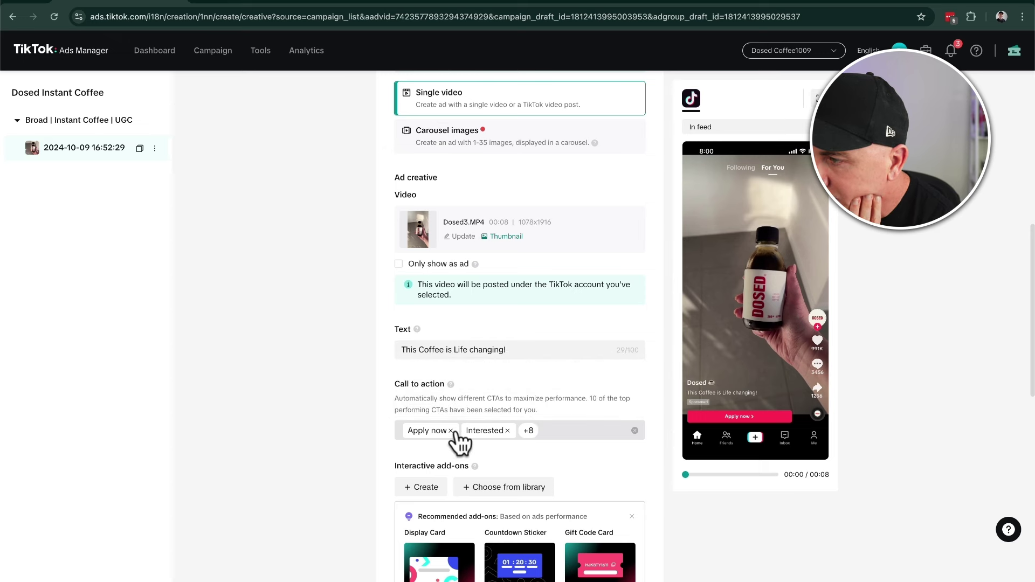
pyautogui.click(531, 435)
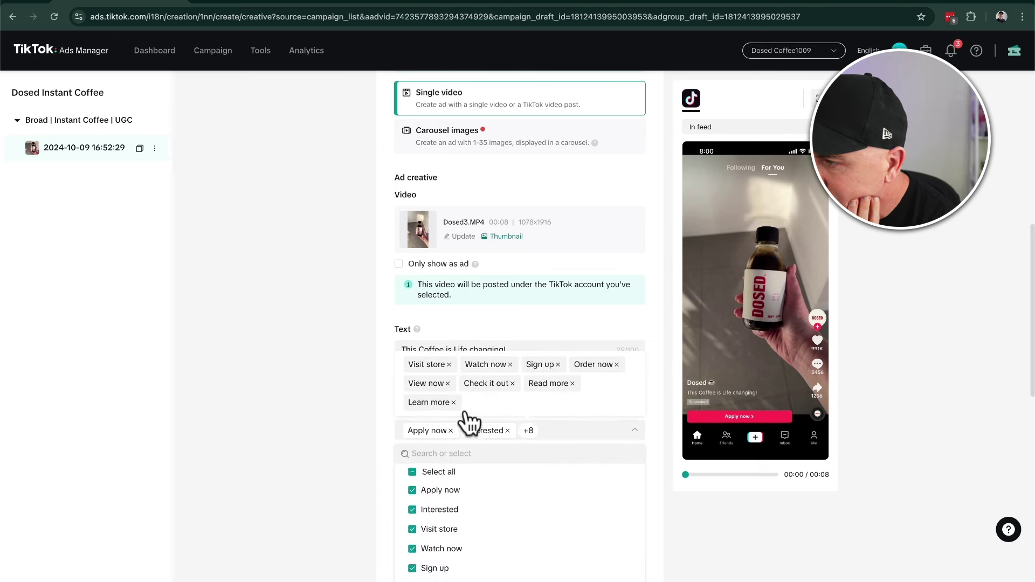
pyautogui.click(448, 402)
pyautogui.click(449, 383)
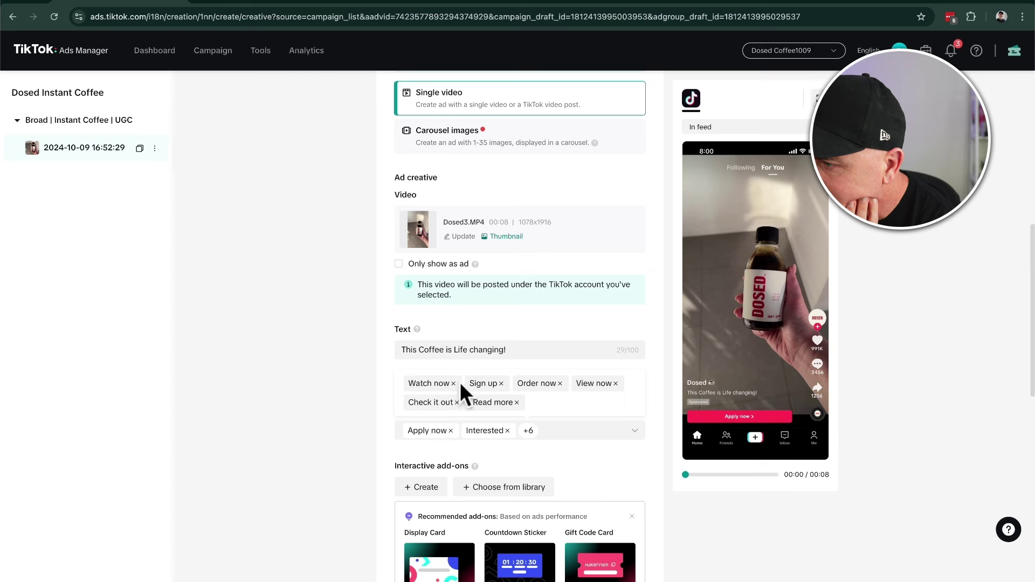
pyautogui.click(453, 384)
pyautogui.click(440, 383)
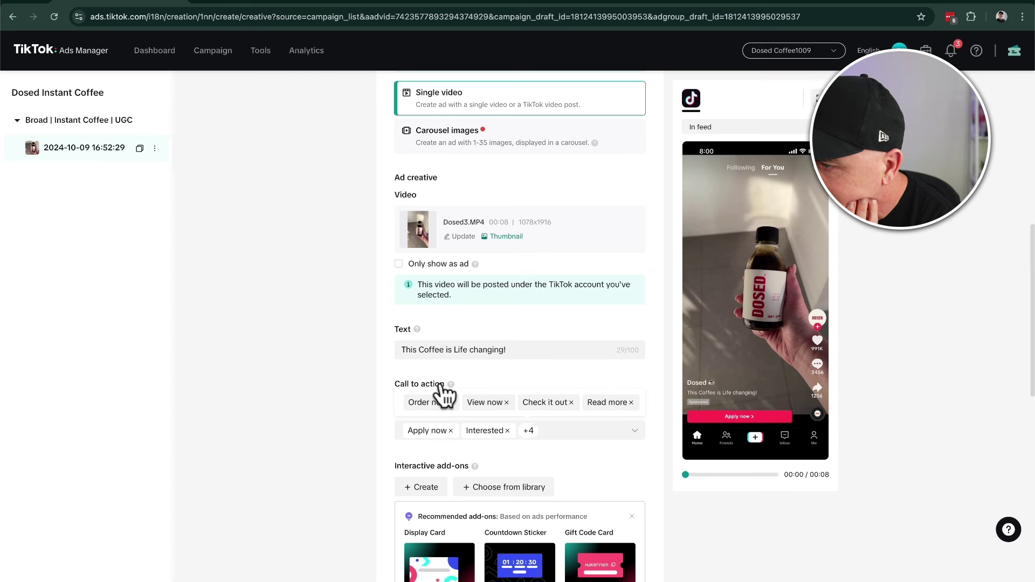
pyautogui.click(506, 403)
pyautogui.click(516, 403)
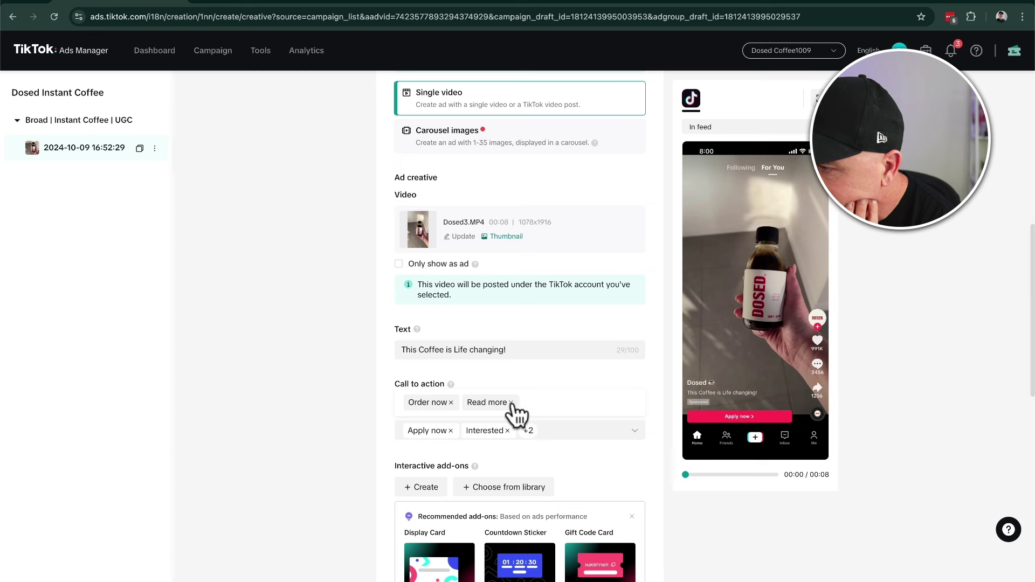
pyautogui.click(511, 403)
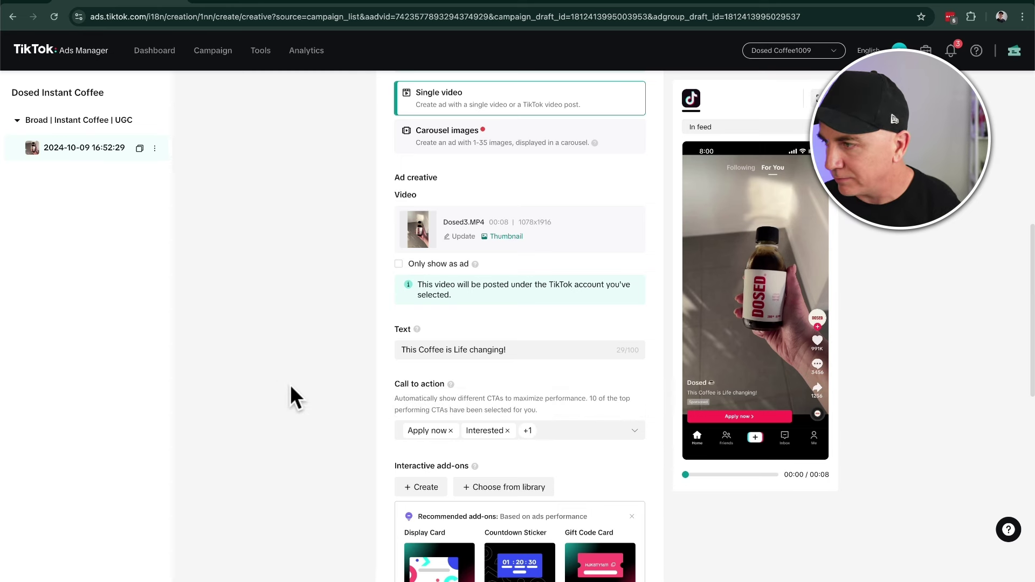
# Step: Remove Apply now and Interested from the ad's calls to action and add Shop now
pyautogui.click(555, 436)
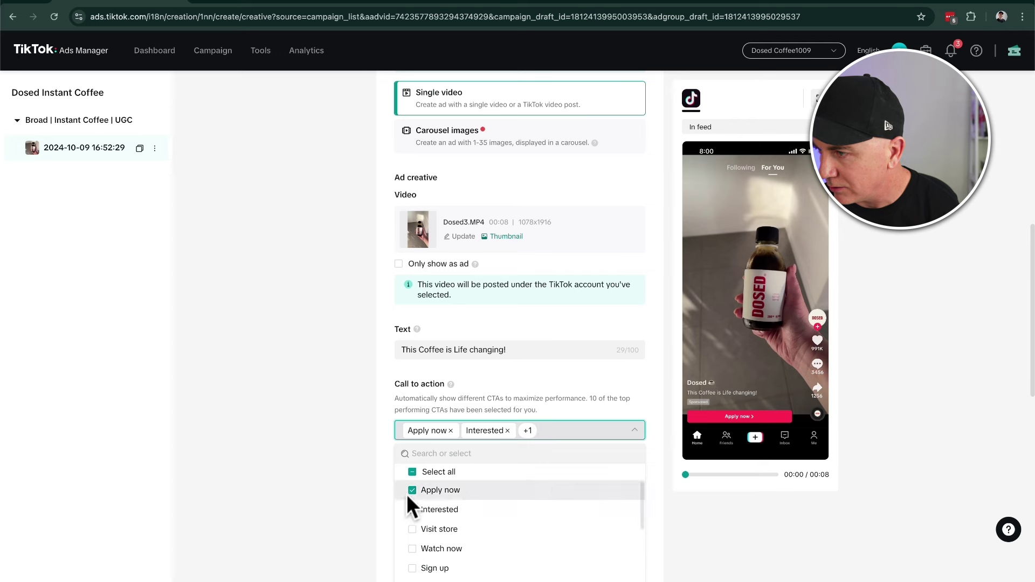
pyautogui.scroll(-3, 408, 498)
pyautogui.click(413, 350)
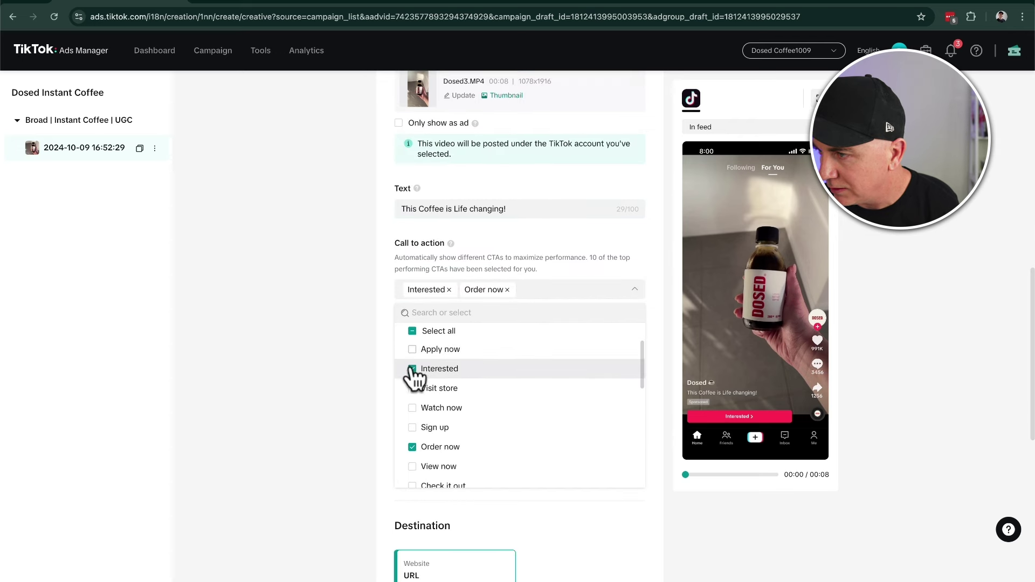
pyautogui.click(413, 370)
pyautogui.scroll(-5, 459, 426)
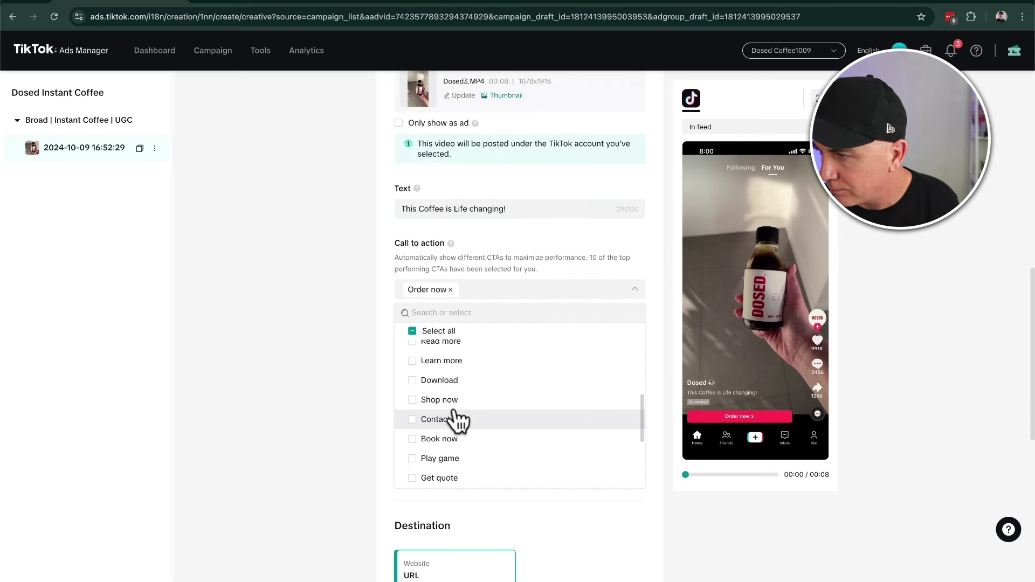
pyautogui.click(423, 401)
pyautogui.scroll(-3, 501, 428)
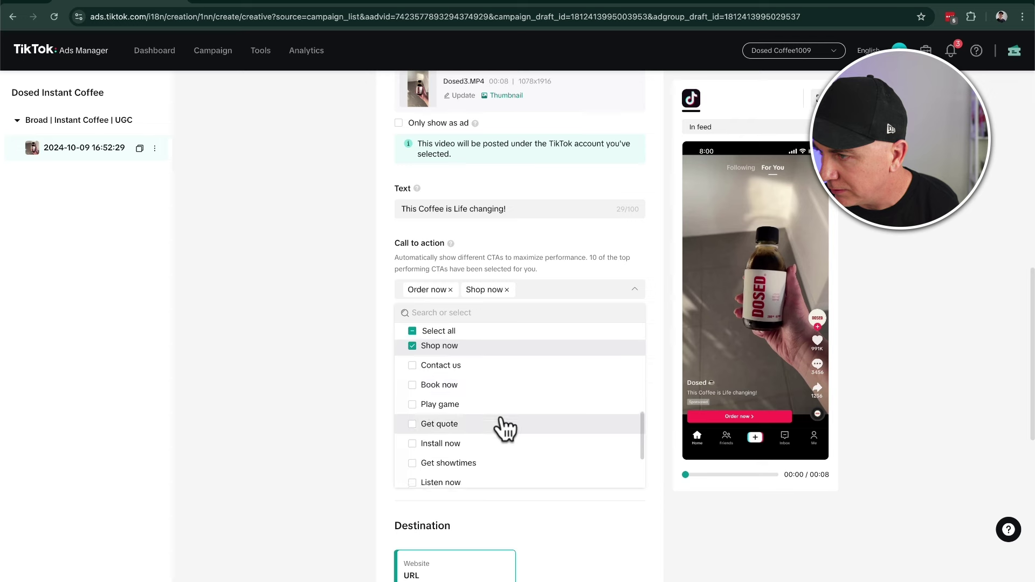
pyautogui.scroll(-5, 505, 428)
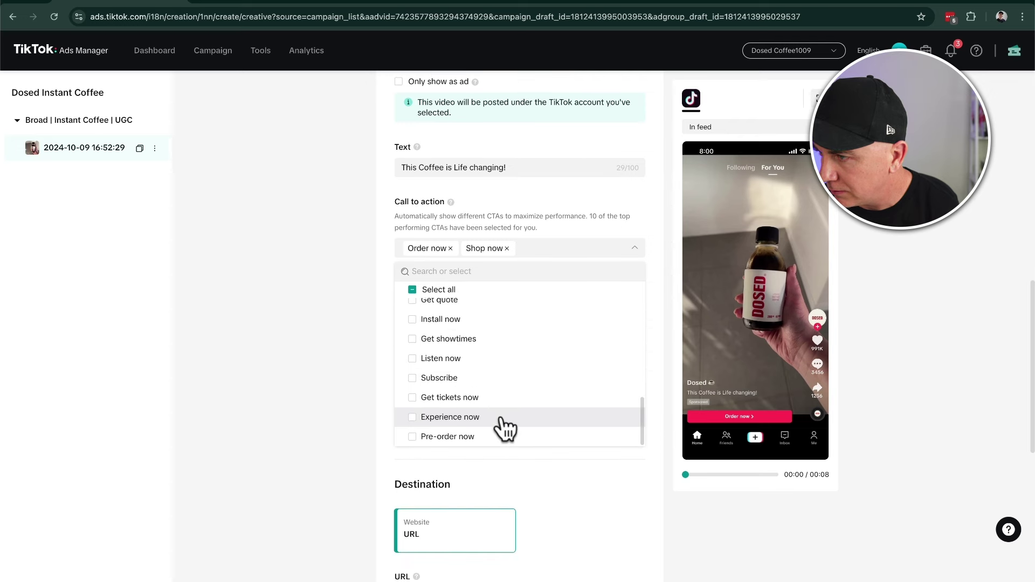
pyautogui.click(332, 373)
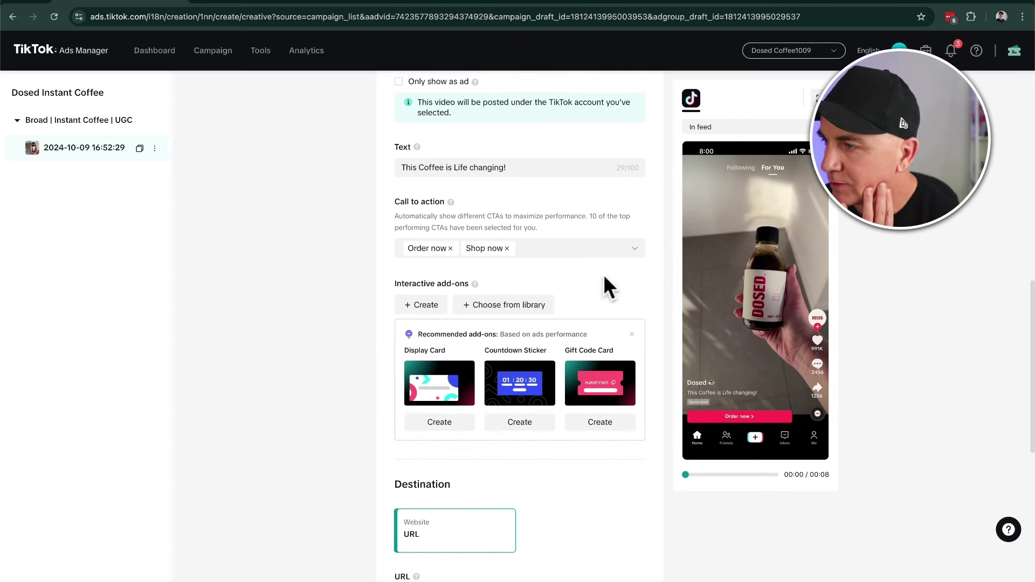
pyautogui.moveTo(745, 316)
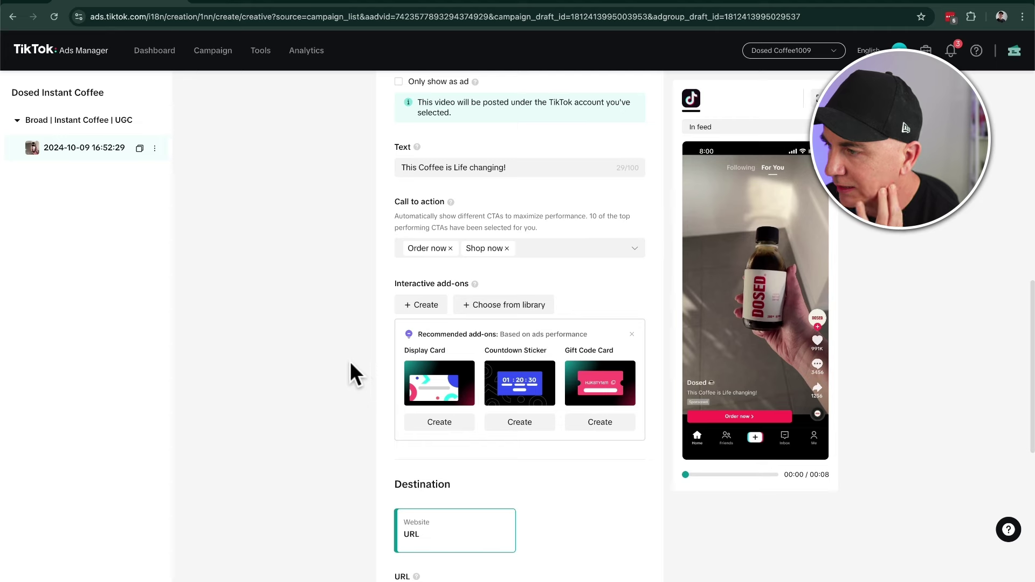
pyautogui.scroll(-3, 350, 362)
pyautogui.click(474, 456)
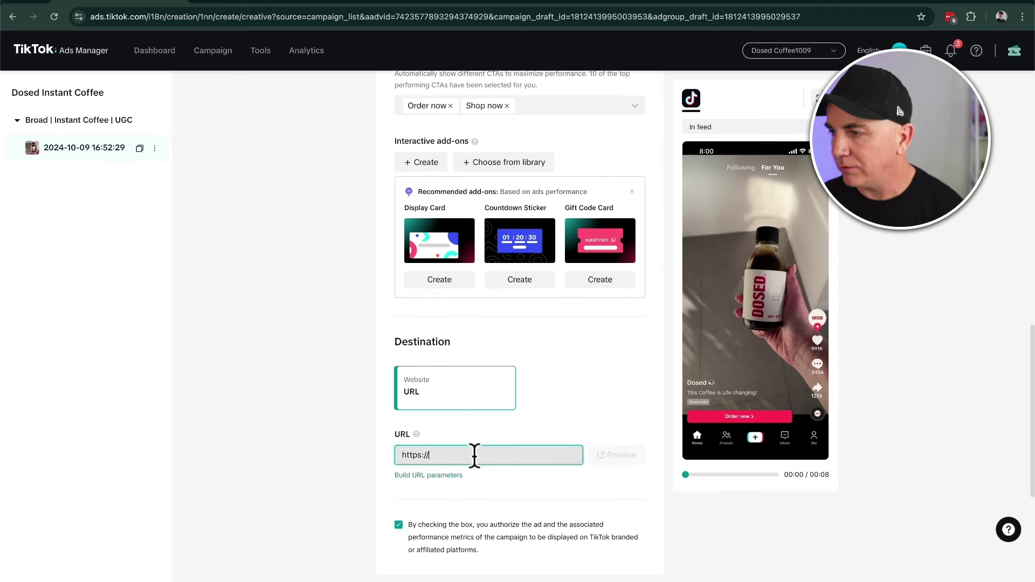
pyautogui.click(206, 7)
pyautogui.write('get')
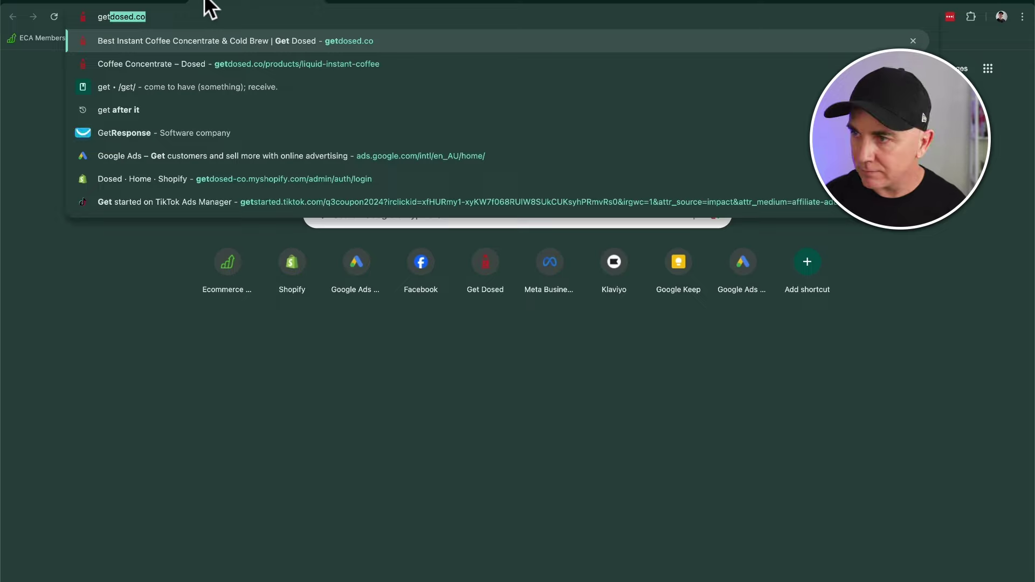
pyautogui.press('Down')
pyautogui.press('Return')
pyautogui.click(185, 14)
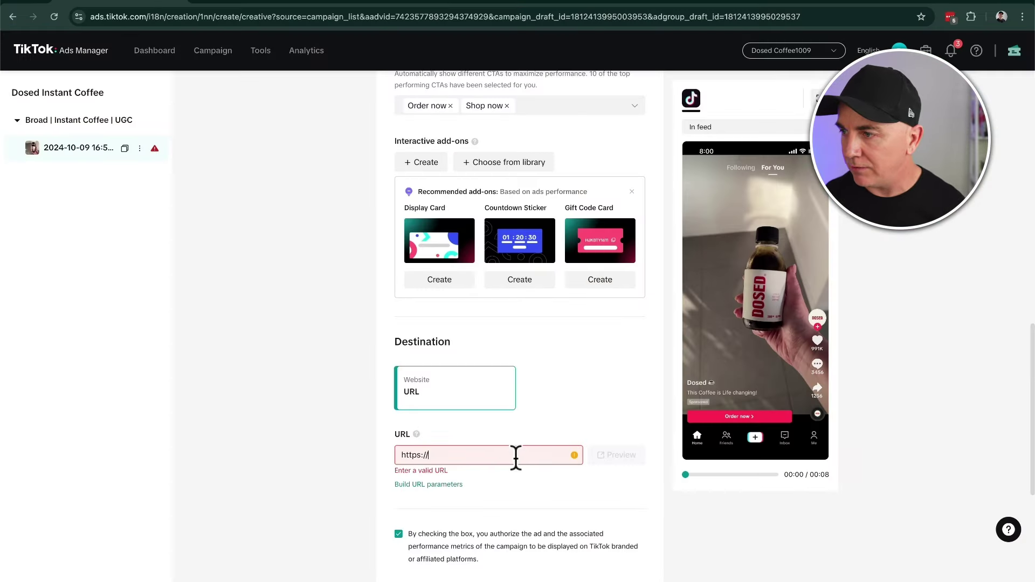
pyautogui.tripleClick(517, 456)
pyautogui.hotkey('ctrl', 'v')
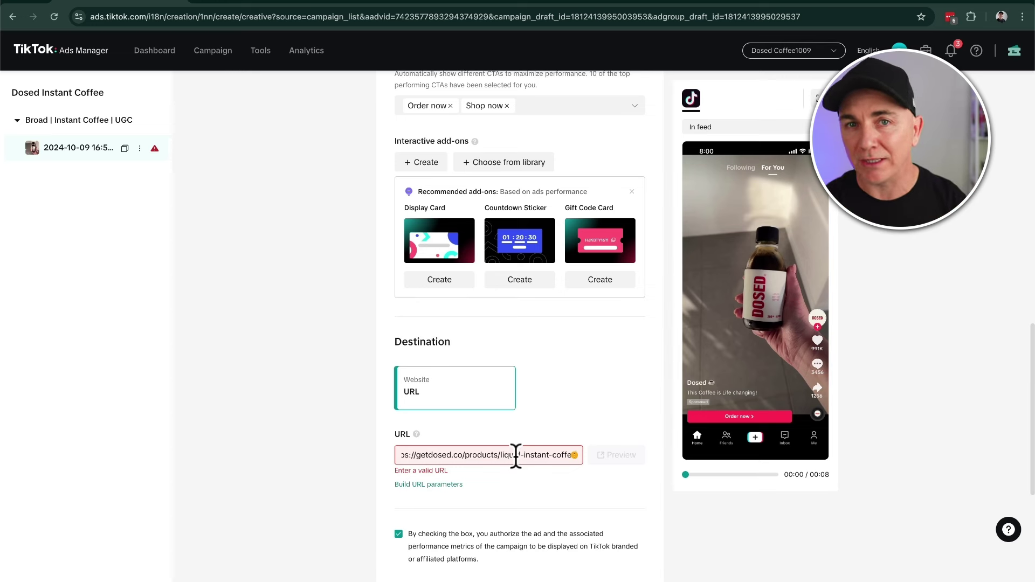
pyautogui.click(381, 459)
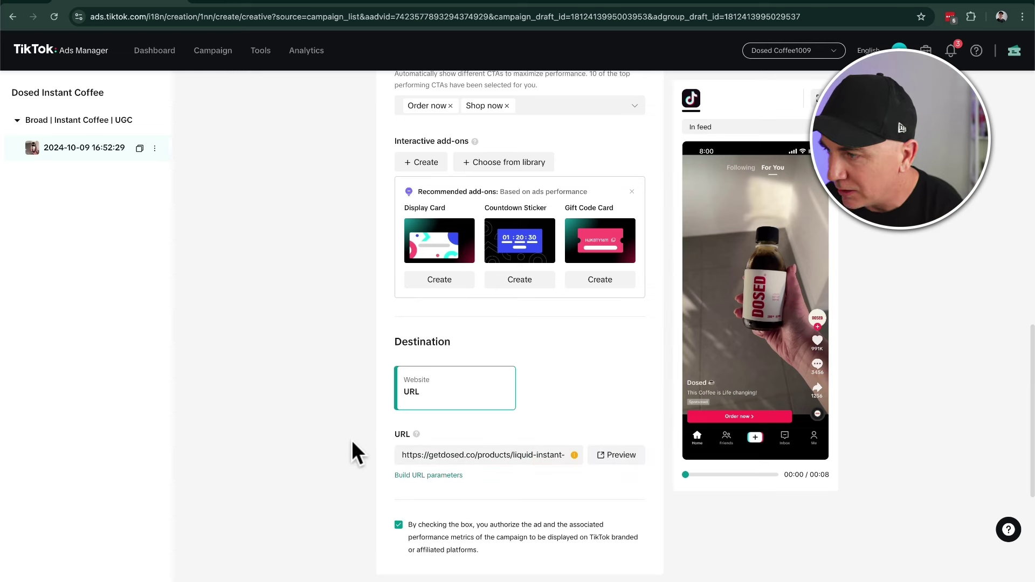
# Step: Build URL parameters for the destination with campaign source tiktok and campaign medium cpc
pyautogui.scroll(-2, 353, 439)
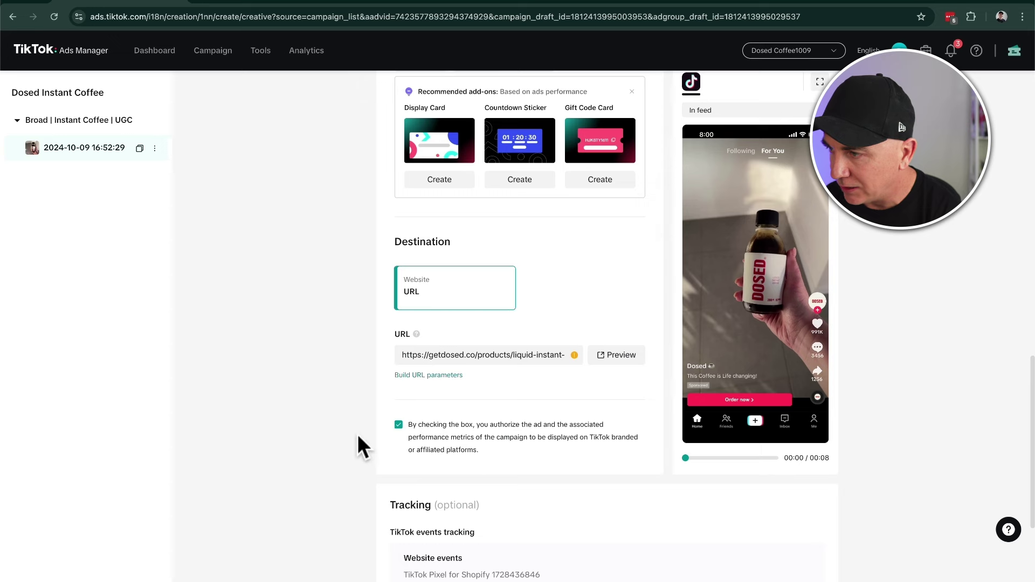
pyautogui.click(419, 375)
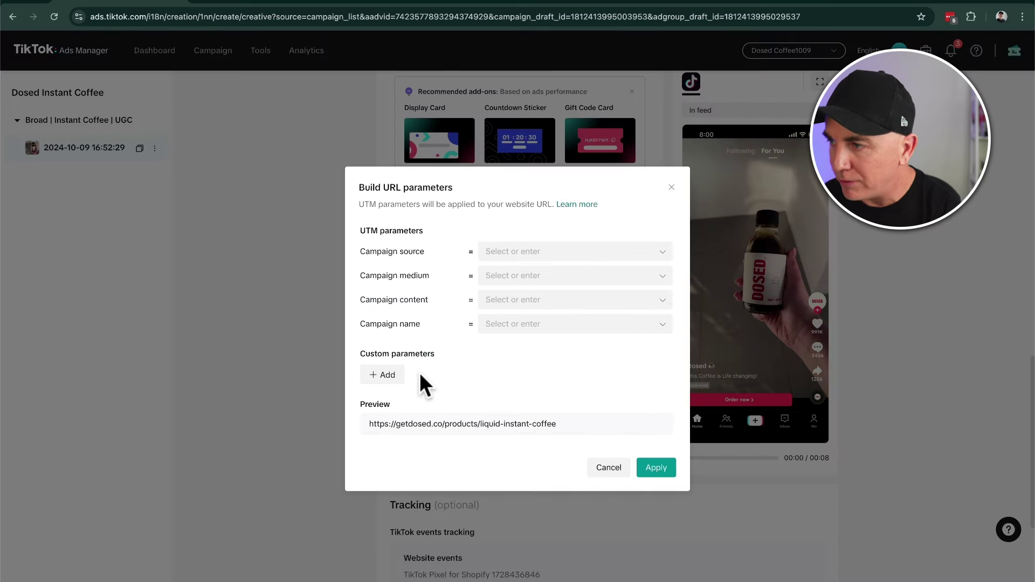
pyautogui.click(604, 251)
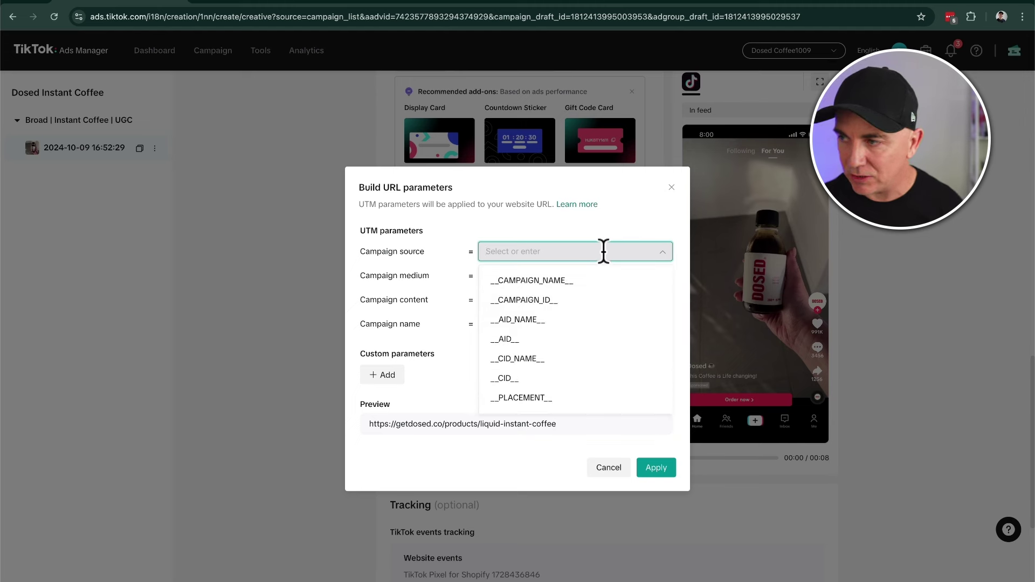
pyautogui.write('tiktok')
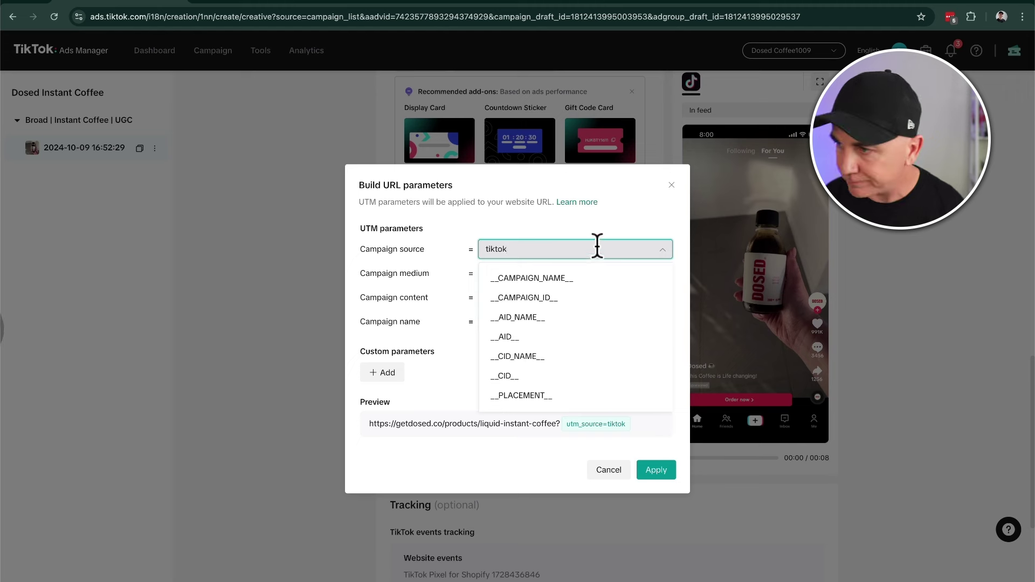
pyautogui.click(559, 272)
pyautogui.write('cpc')
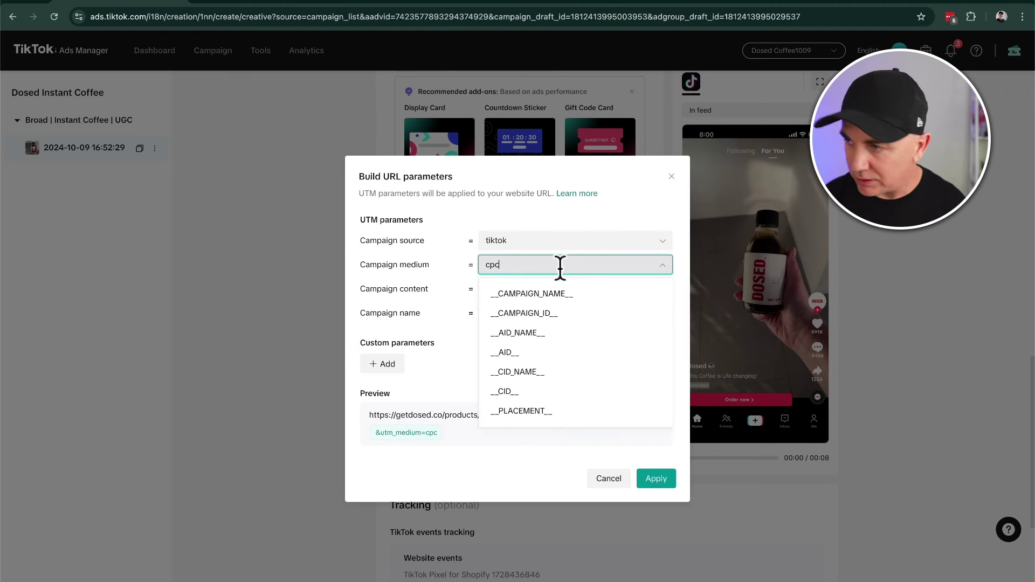
pyautogui.click(589, 221)
# Step: Set the campaign content parameter to __AID_NAME__ and the campaign name parameter to __CAMPAIGN_NAME__, and apply the URL parameters
pyautogui.click(561, 290)
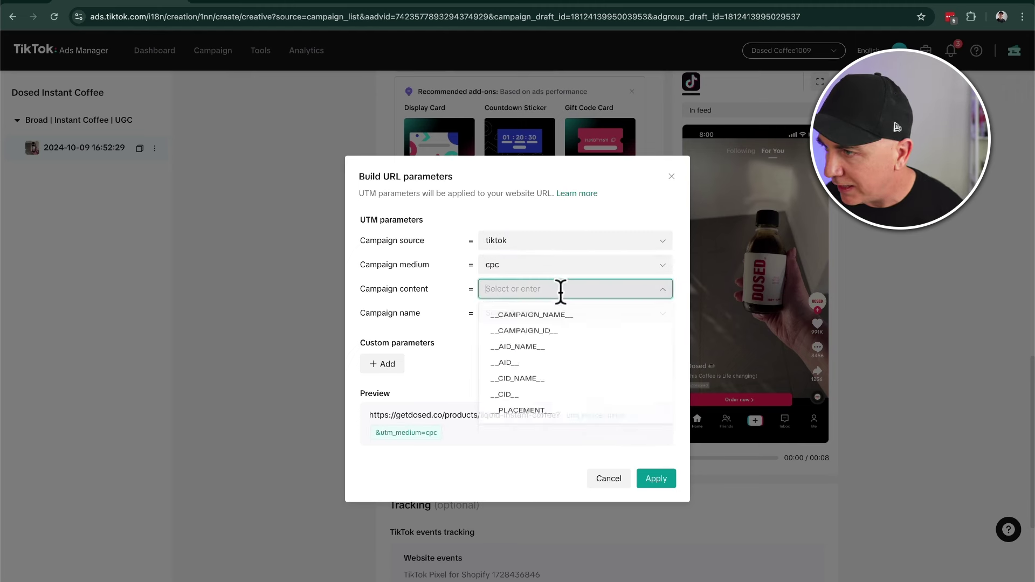
pyautogui.click(561, 317)
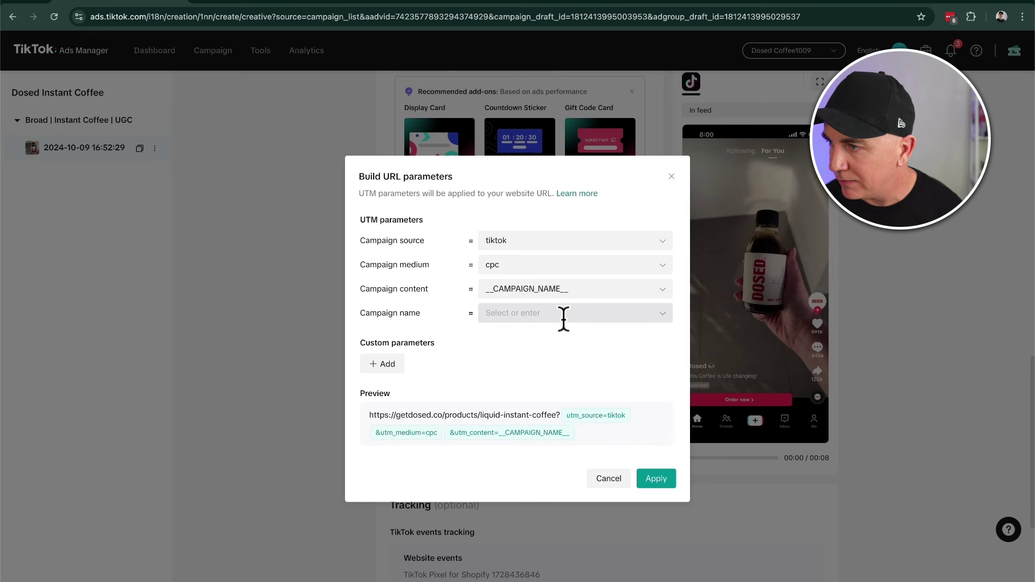
pyautogui.click(569, 292)
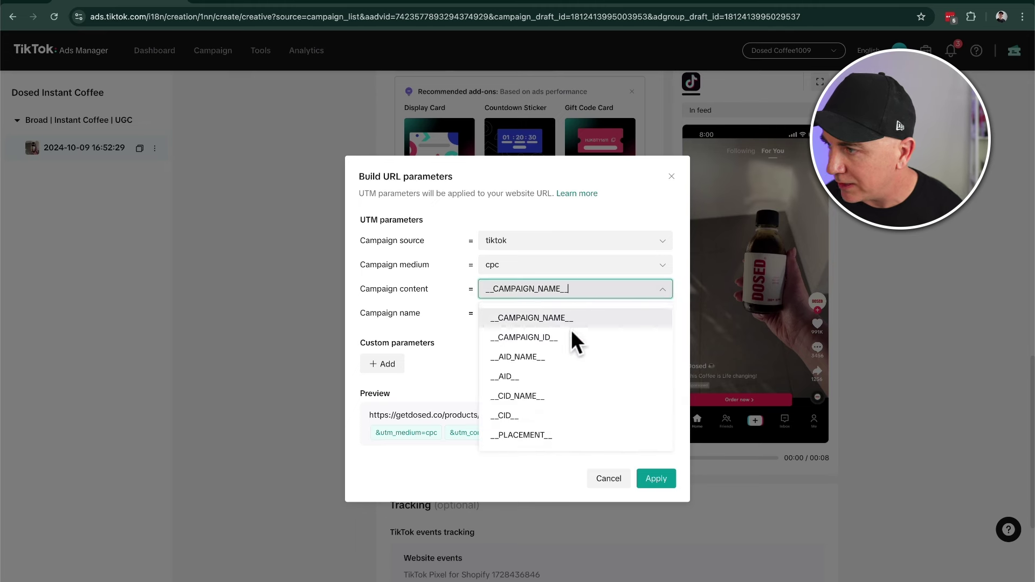
pyautogui.click(541, 359)
pyautogui.click(545, 316)
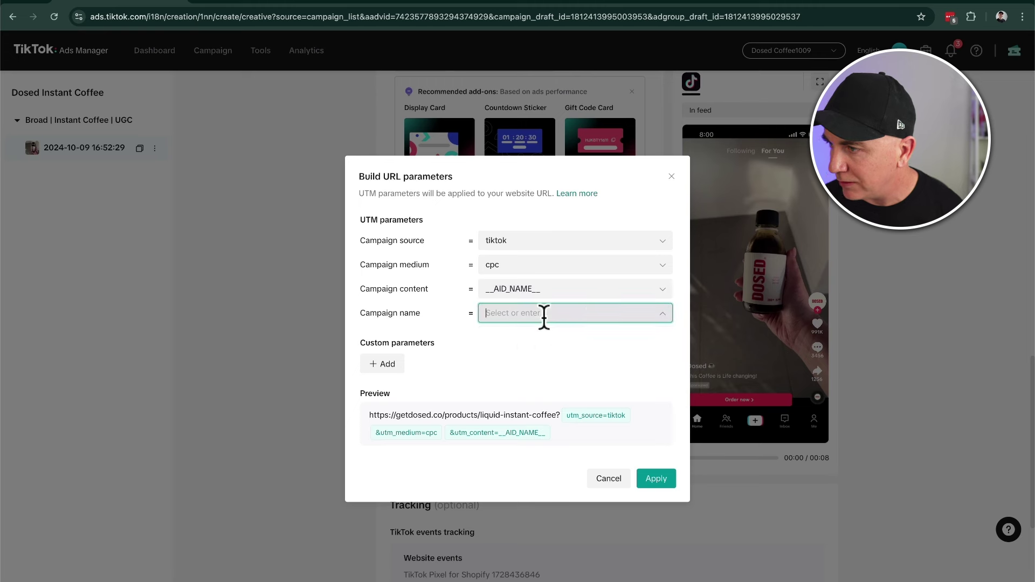
pyautogui.click(579, 342)
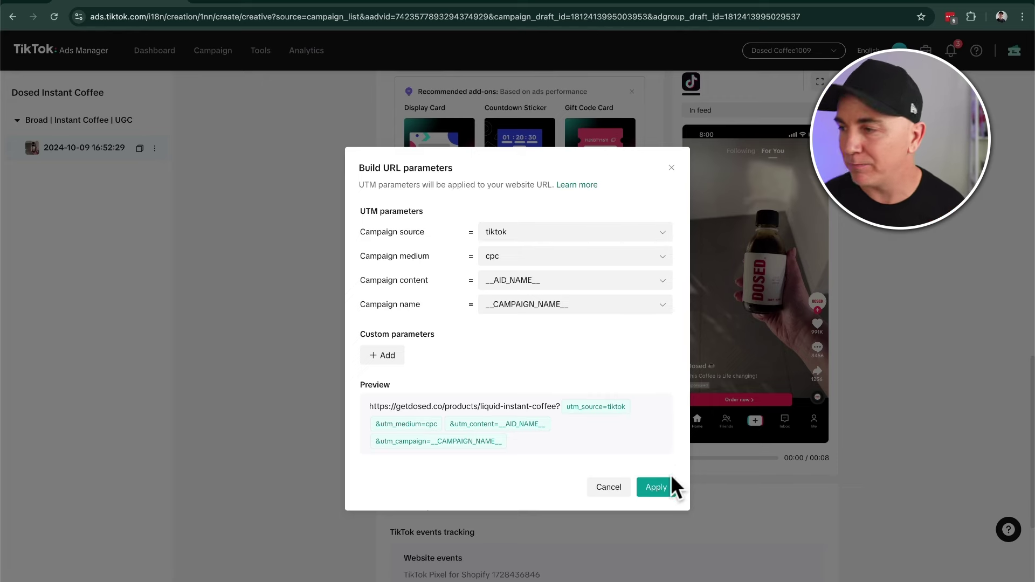
pyautogui.click(659, 487)
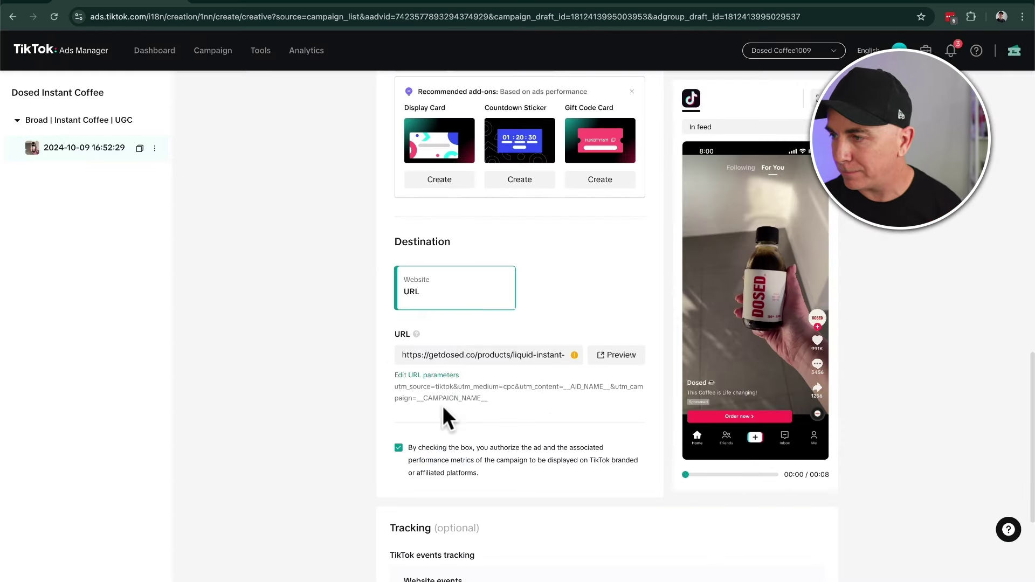
# Step: Check the optional tracking settings, publish the ad and return to the list of campaigns
pyautogui.scroll(-4, 344, 401)
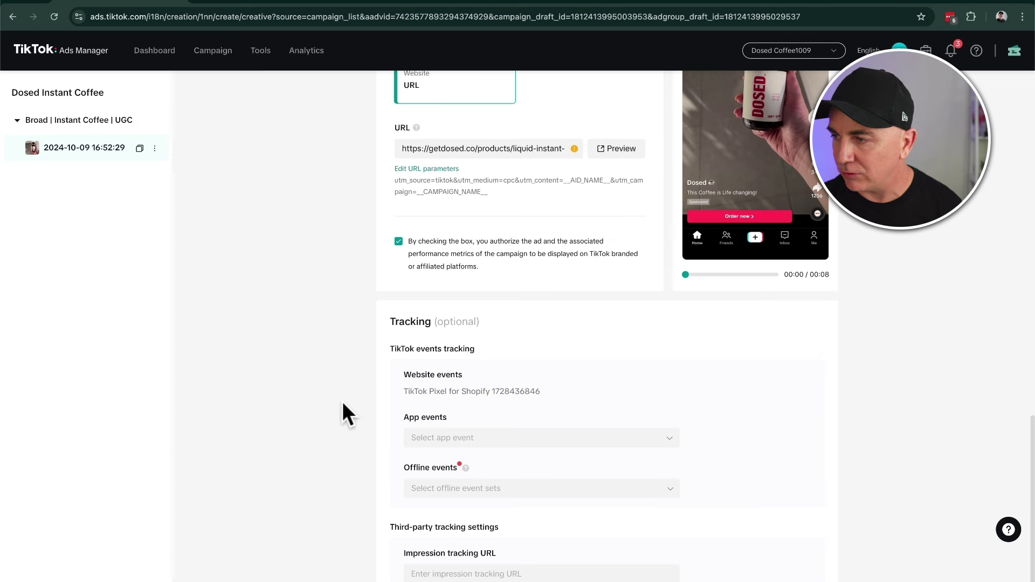
pyautogui.scroll(-1, 346, 415)
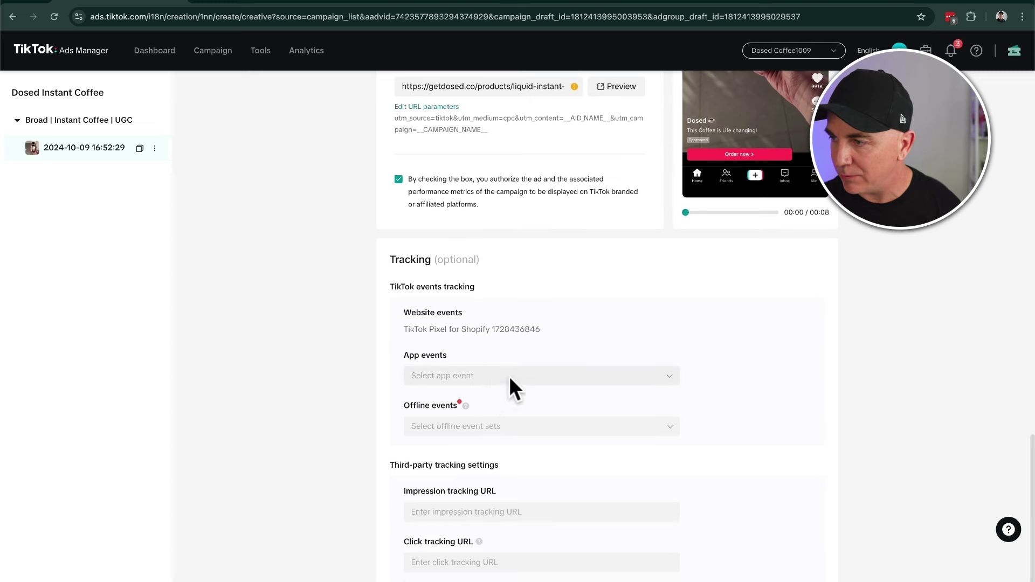
pyautogui.click(511, 377)
pyautogui.click(330, 341)
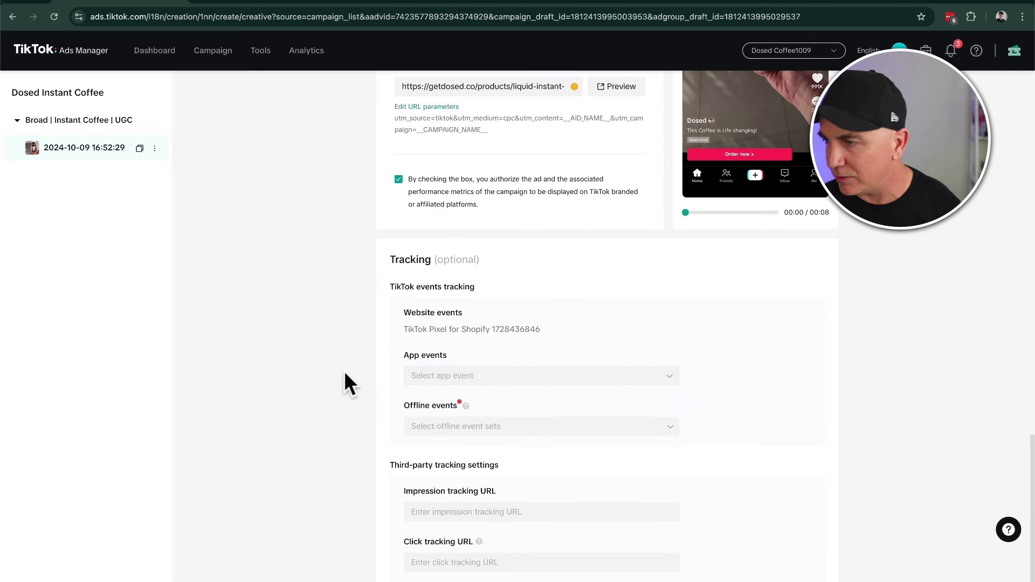
pyautogui.scroll(-1, 306, 399)
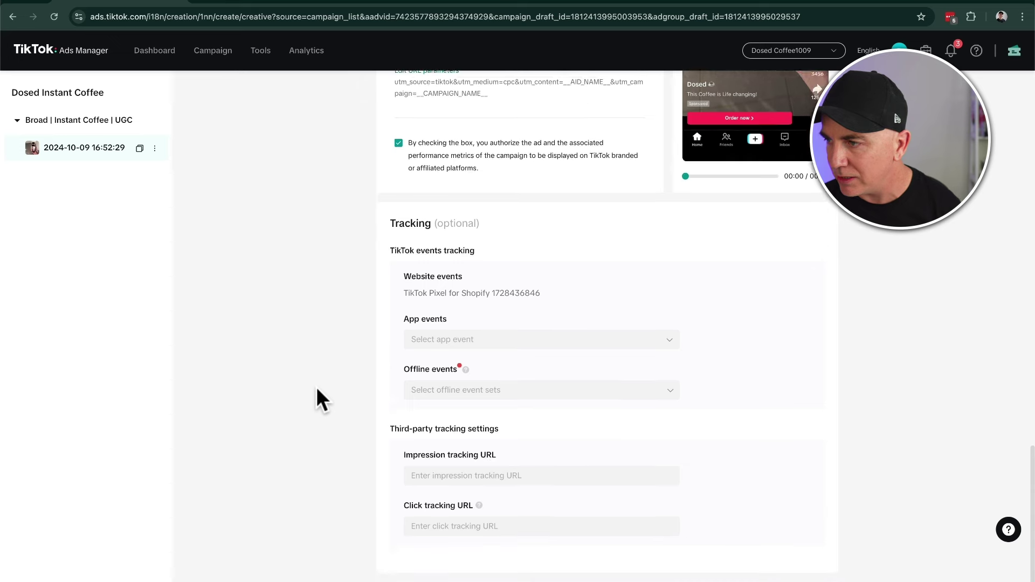
pyautogui.scroll(-1, 316, 387)
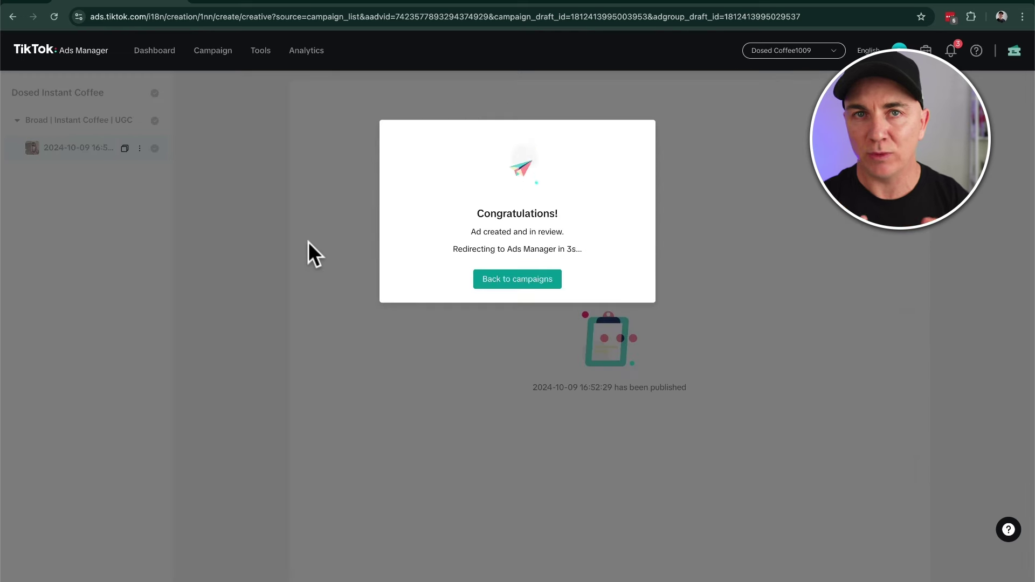
pyautogui.click(528, 280)
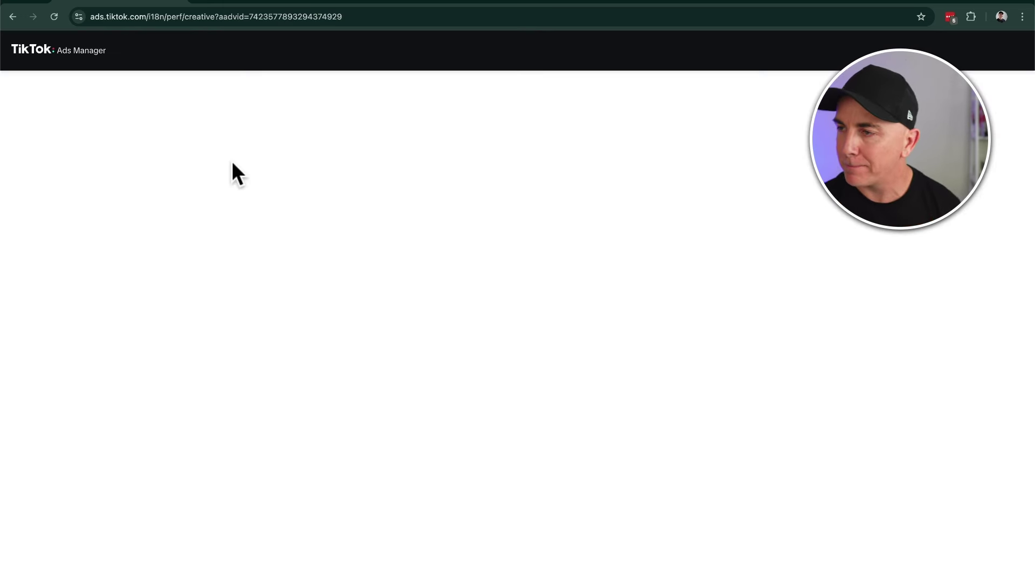
pyautogui.click(43, 157)
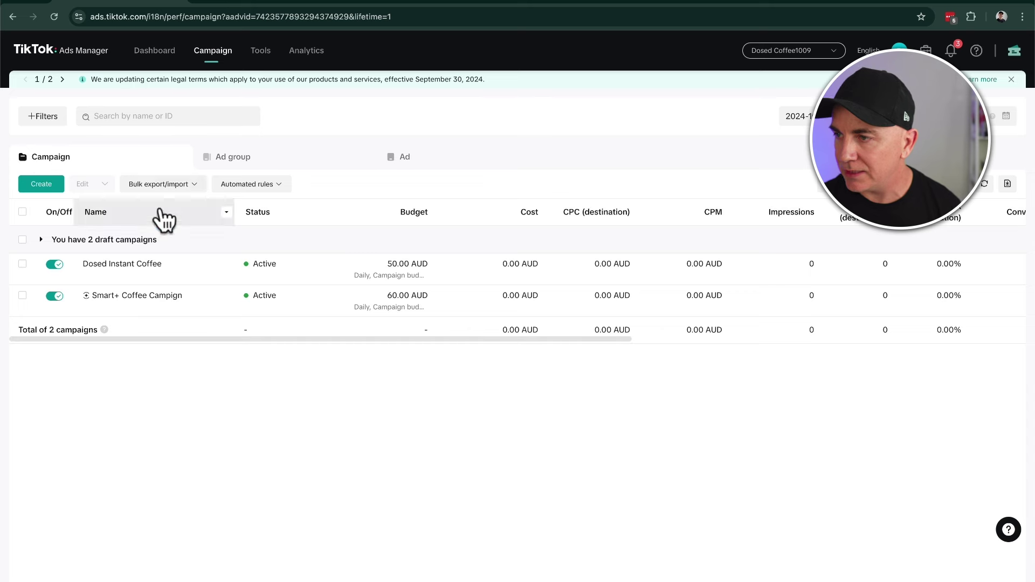
# Step: Set up a copy of the Dosed Instant Coffee campaign's Broad ad group, named Interest | Coffee Lovers | Instant Coffee | UGC
pyautogui.moveTo(120, 273)
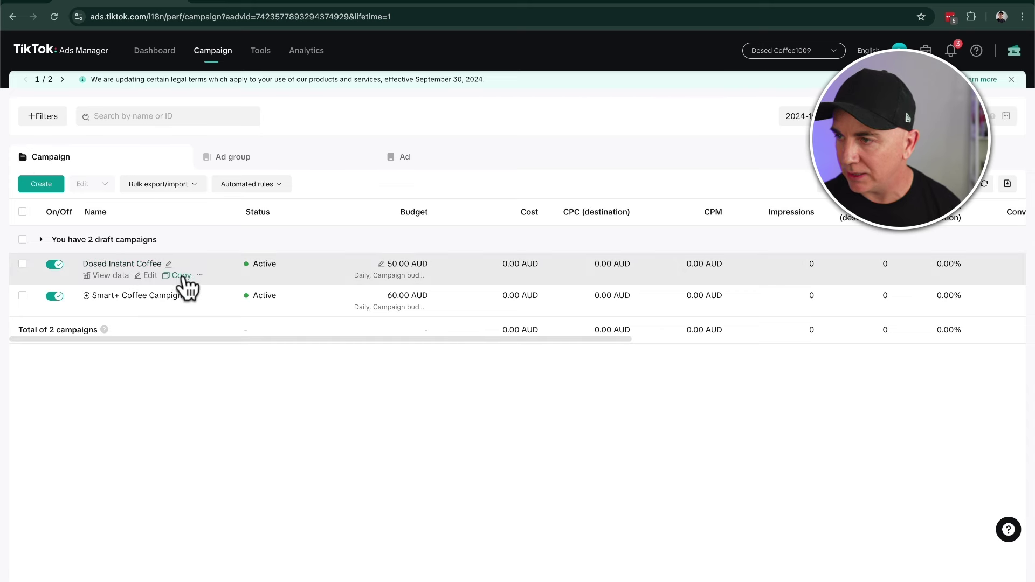
pyautogui.click(112, 264)
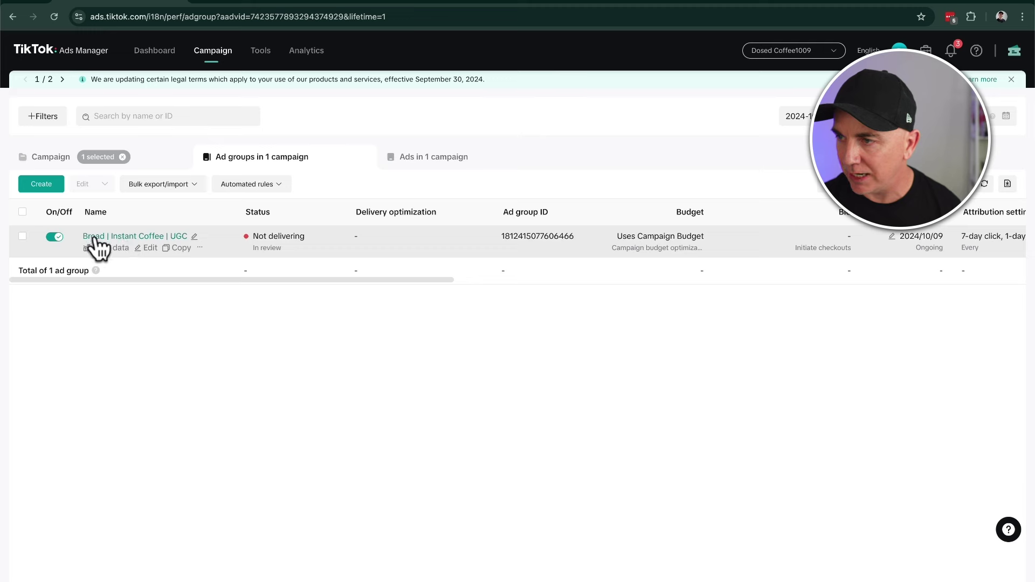
pyautogui.click(177, 248)
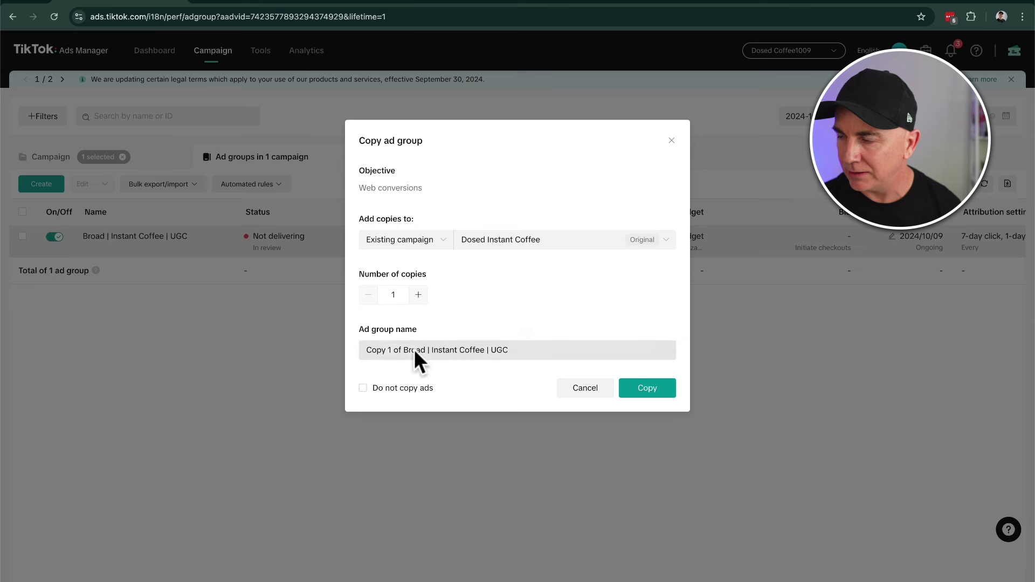
pyautogui.moveTo(427, 350); pyautogui.dragTo(373, 289)
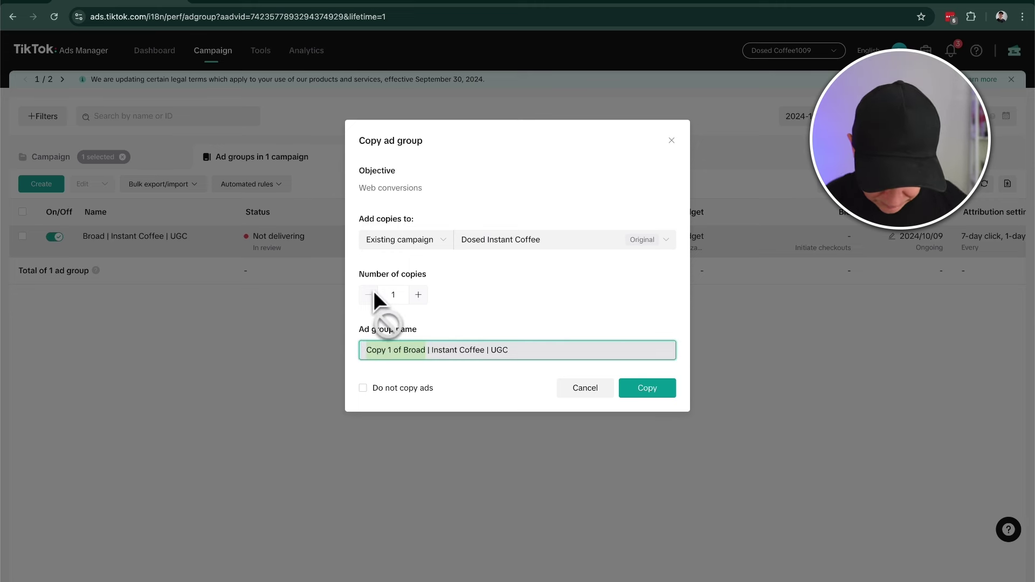
pyautogui.write('Interest')
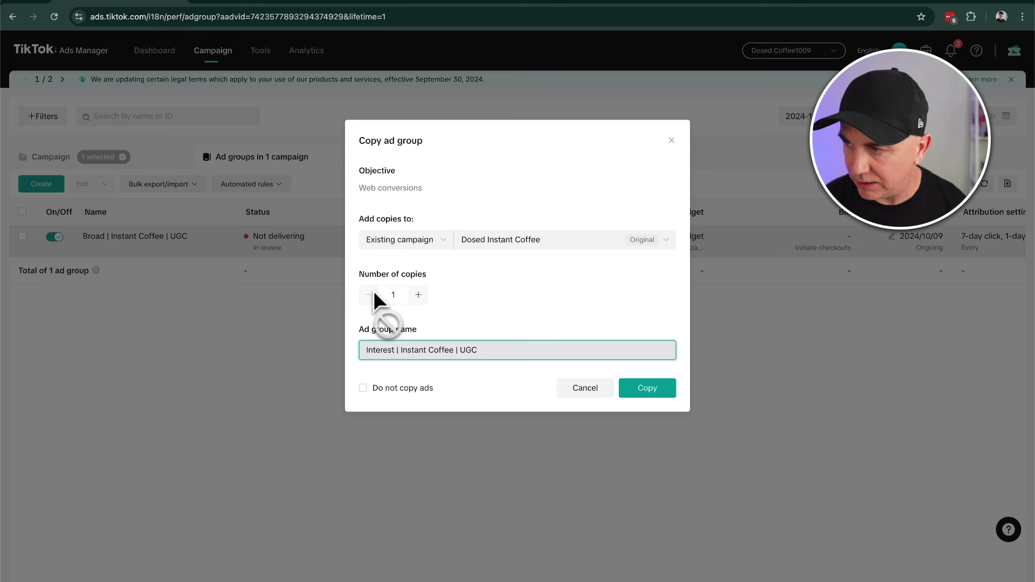
pyautogui.write(' |')
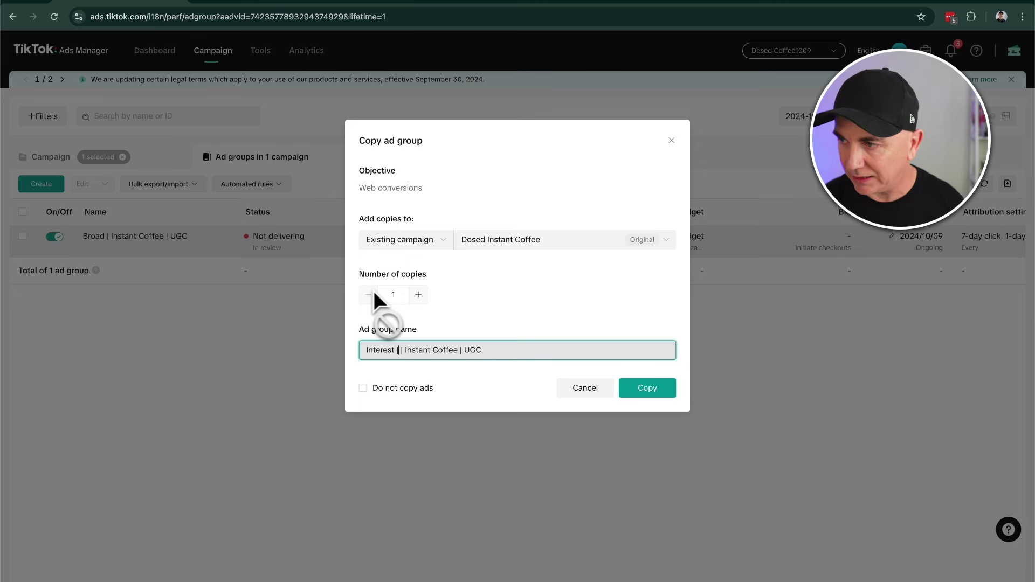
pyautogui.write(' Coffee Lo')
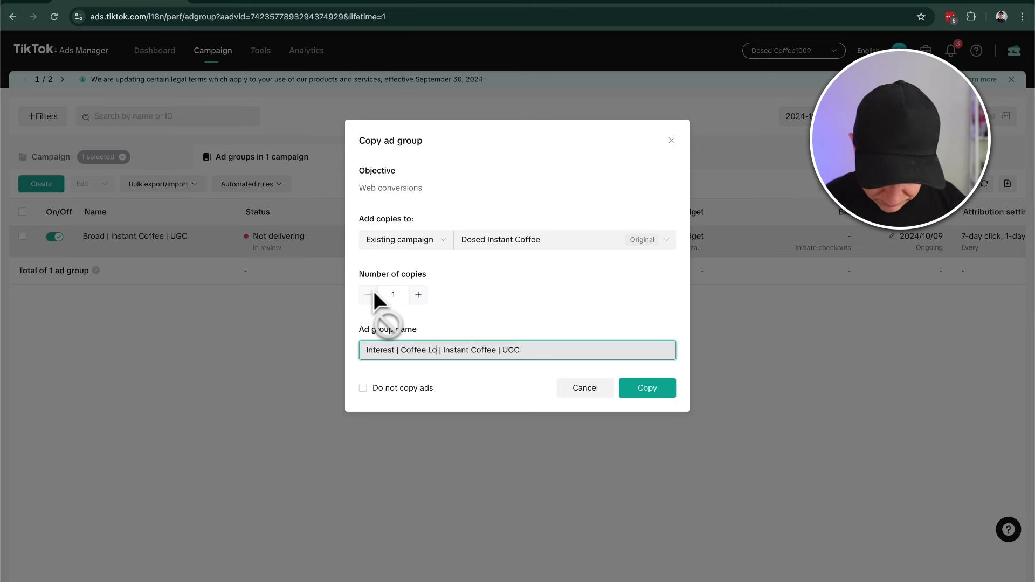
pyautogui.write('vers')
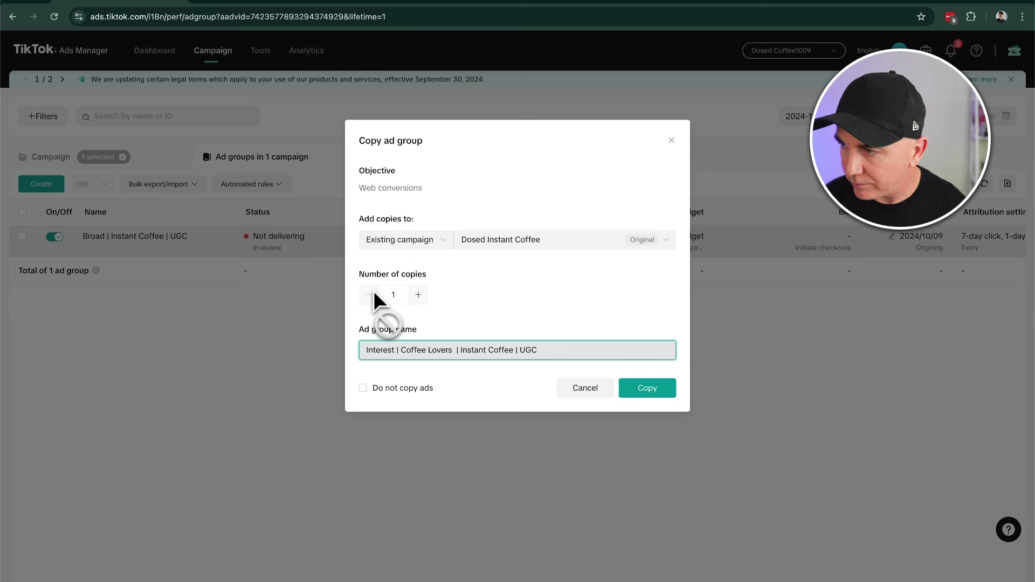
pyautogui.press('BackSpace')
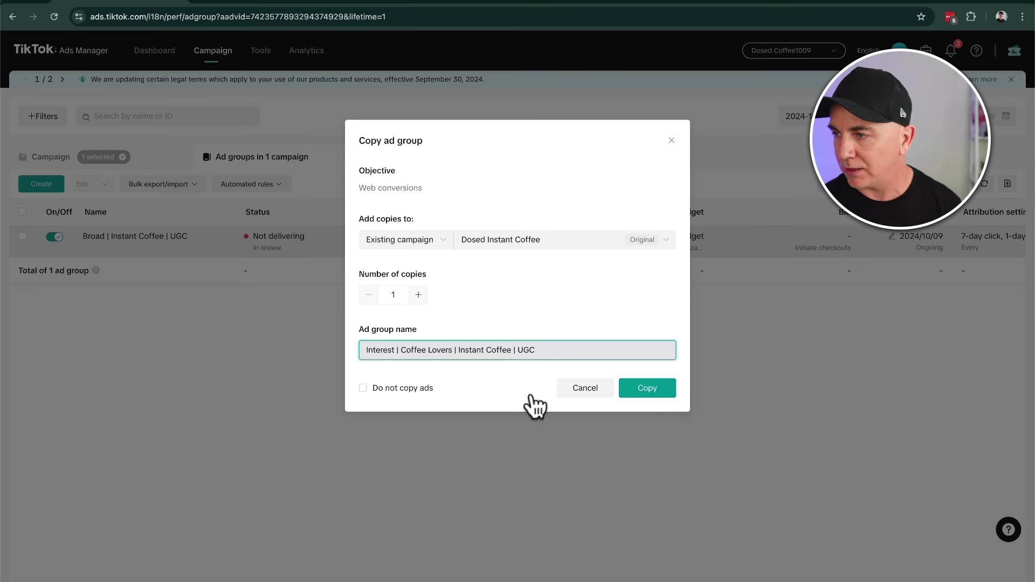
# Step: Create the ad group copy with its ads included and dismiss the side-menu tip
pyautogui.click(363, 389)
pyautogui.click(363, 389)
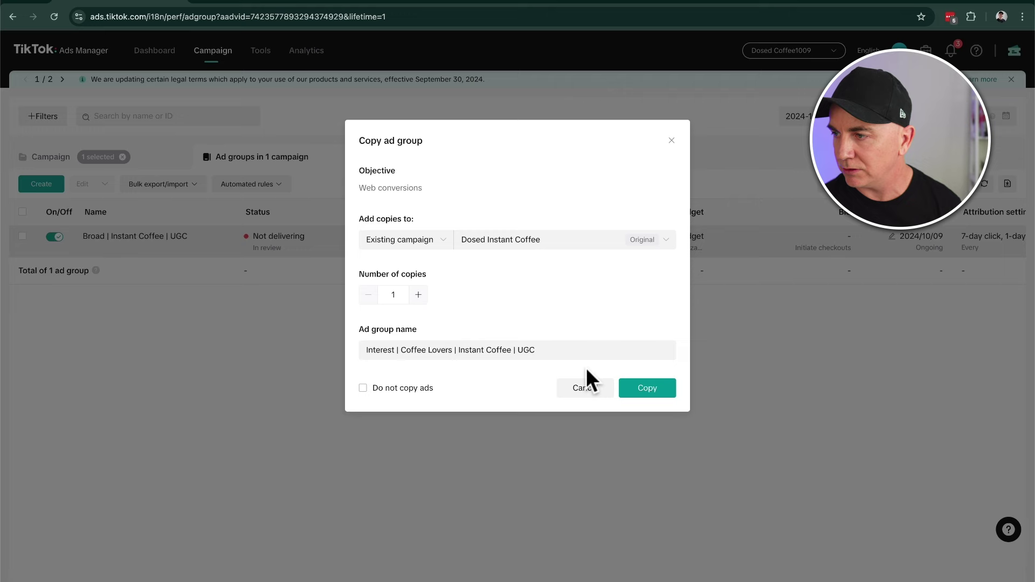
pyautogui.click(647, 389)
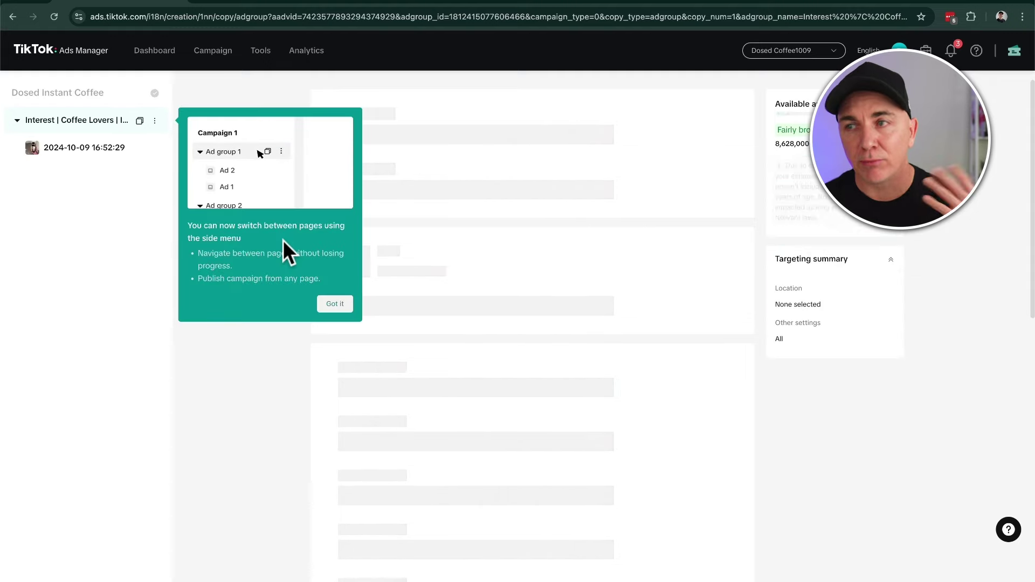
pyautogui.click(335, 303)
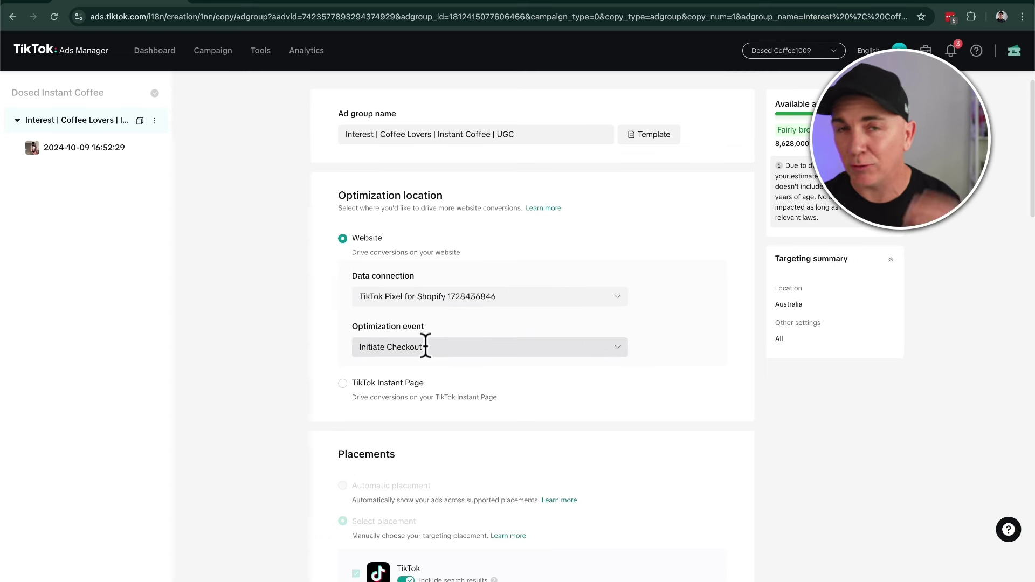
# Step: Check the saved audiences and limit the copied ad group's age targeting to 18-24, 25-34 and 35-44
pyautogui.scroll(-4, 242, 326)
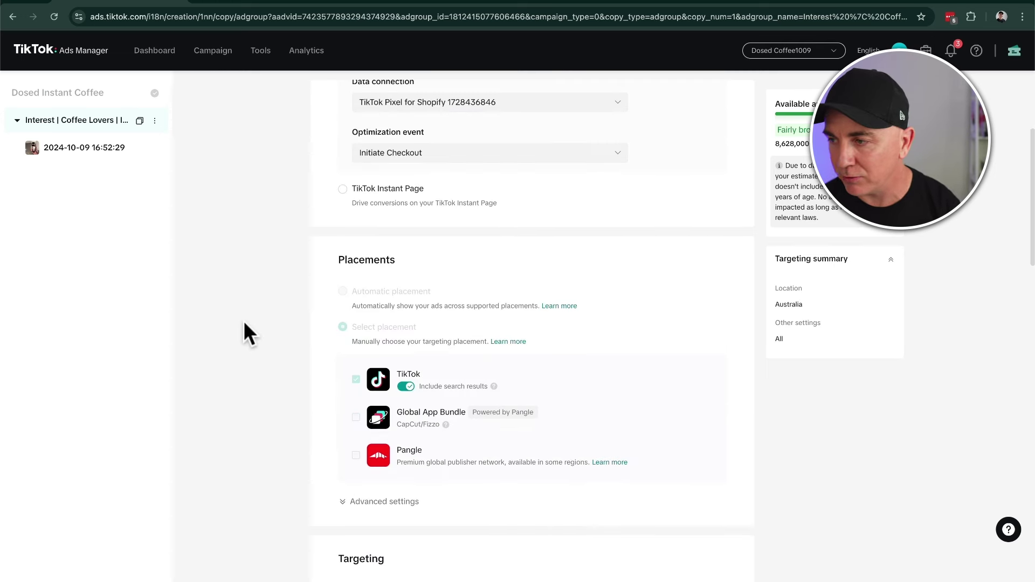
pyautogui.scroll(-5, 294, 391)
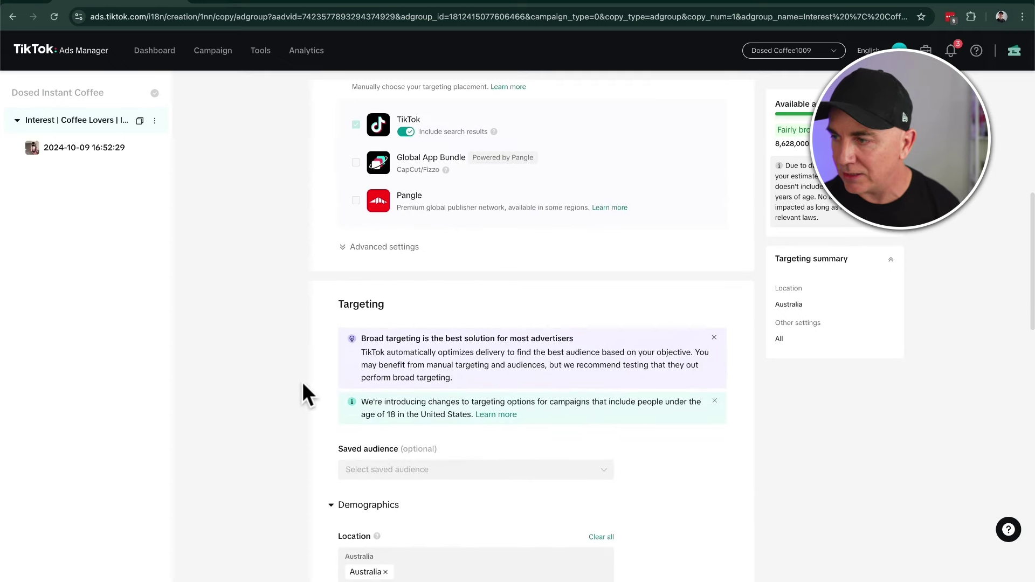
pyautogui.scroll(-2, 303, 394)
pyautogui.click(604, 388)
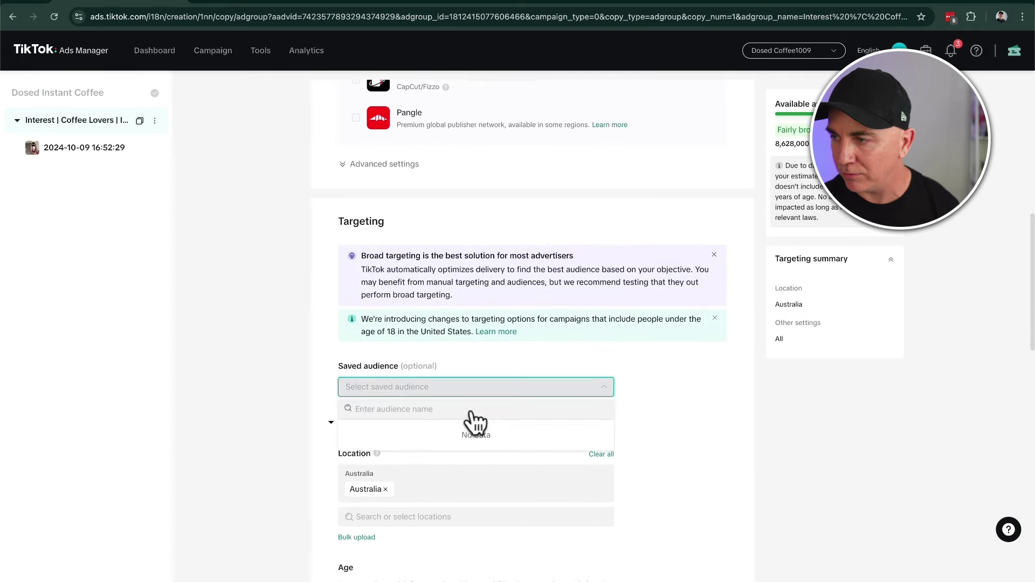
pyautogui.click(285, 338)
pyautogui.scroll(-5, 284, 333)
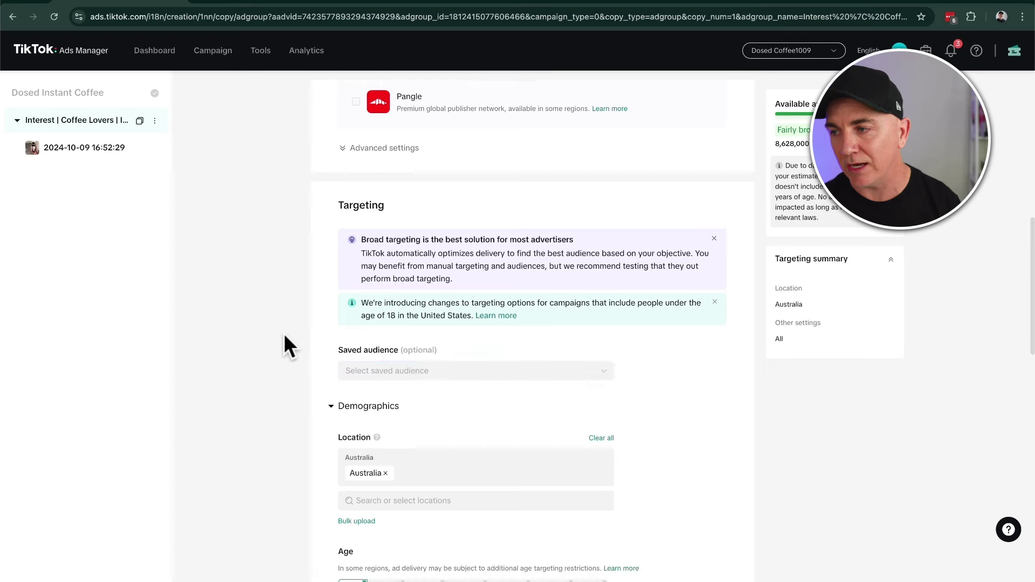
pyautogui.scroll(-1, 284, 333)
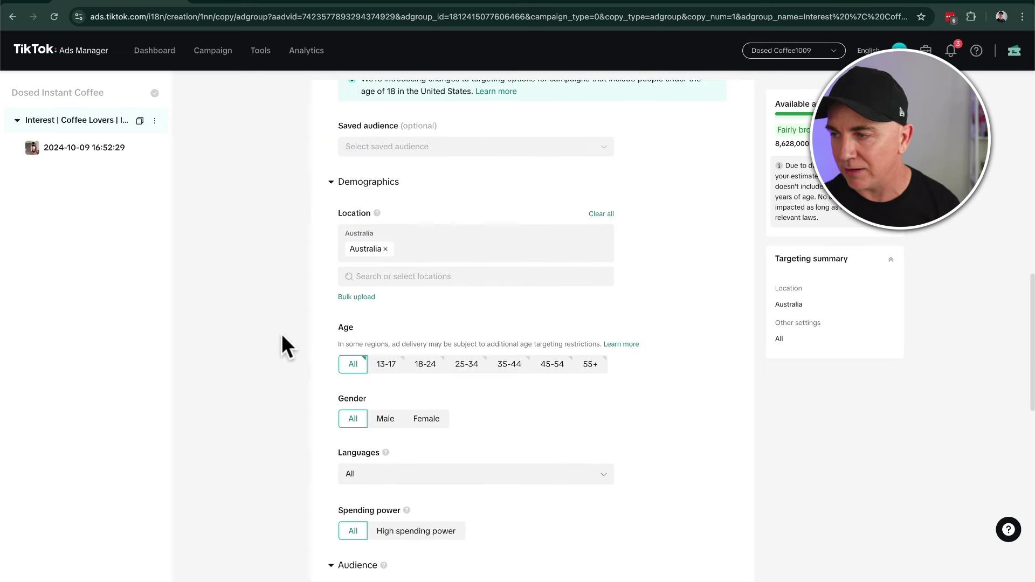
pyautogui.click(426, 368)
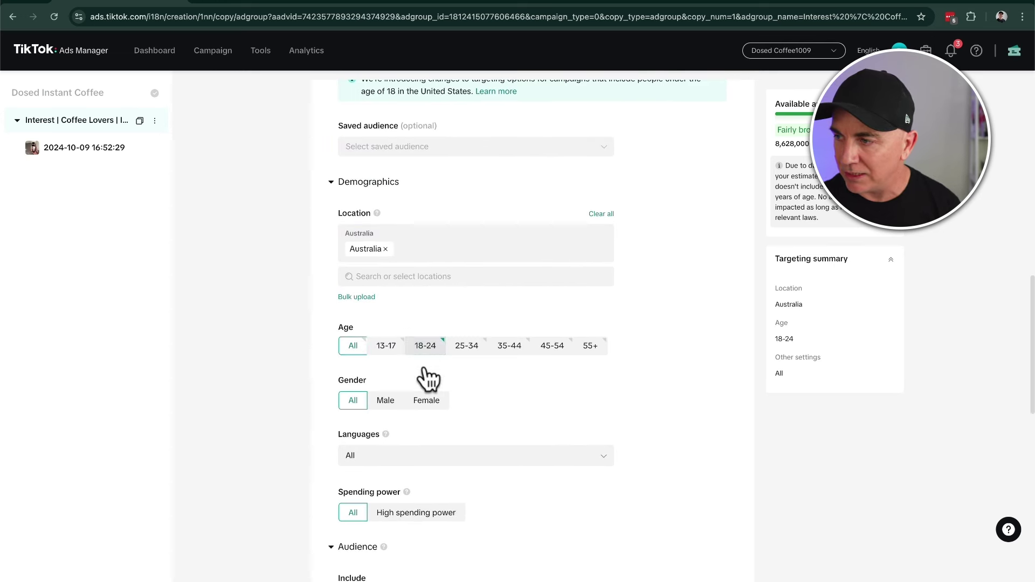
pyautogui.click(507, 347)
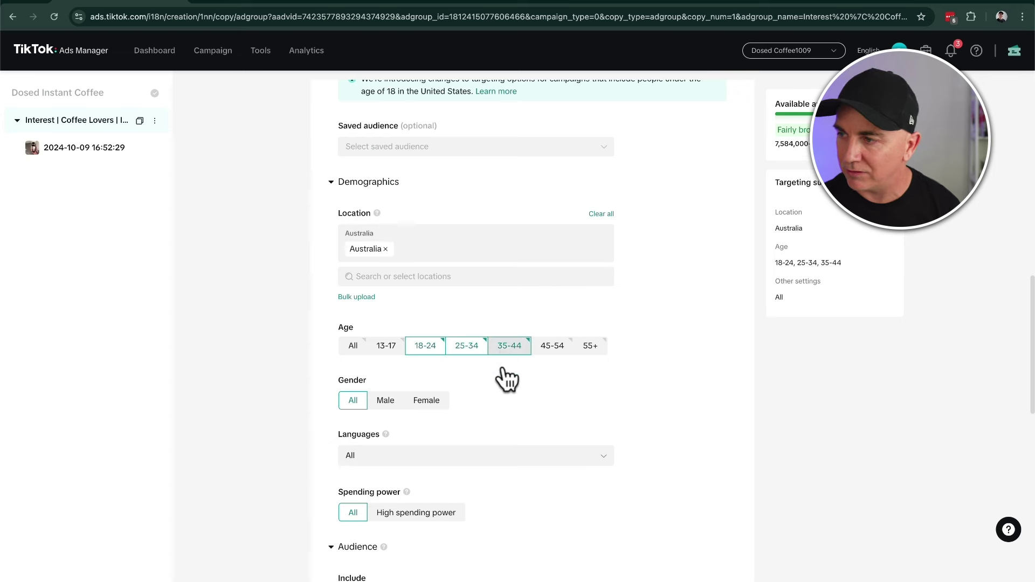
# Step: Collapse the audience settings and add the additional interest coffee lovers to the ad group's interests and behaviors
pyautogui.scroll(-2, 302, 404)
pyautogui.scroll(-8, 285, 396)
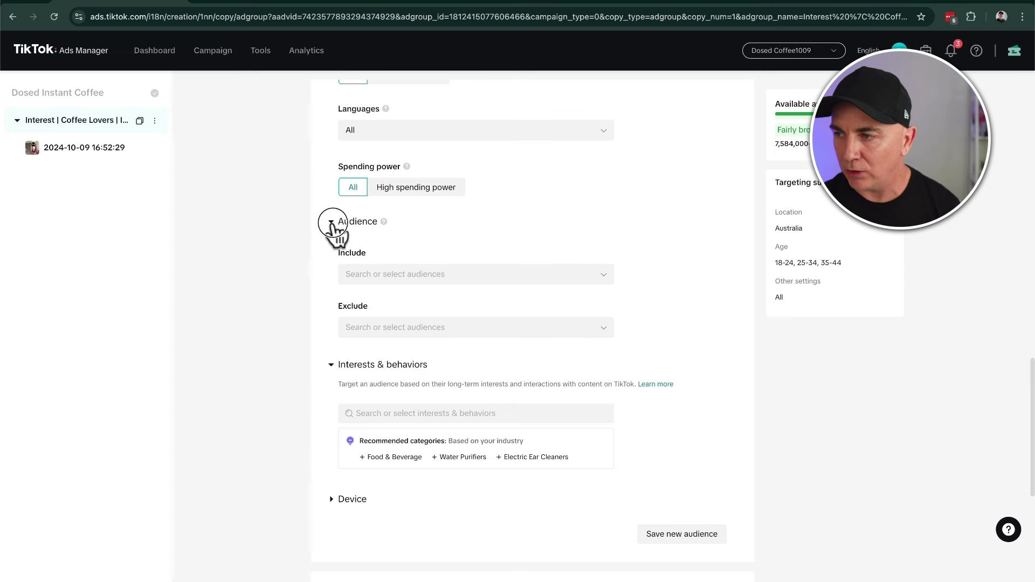
pyautogui.click(331, 222)
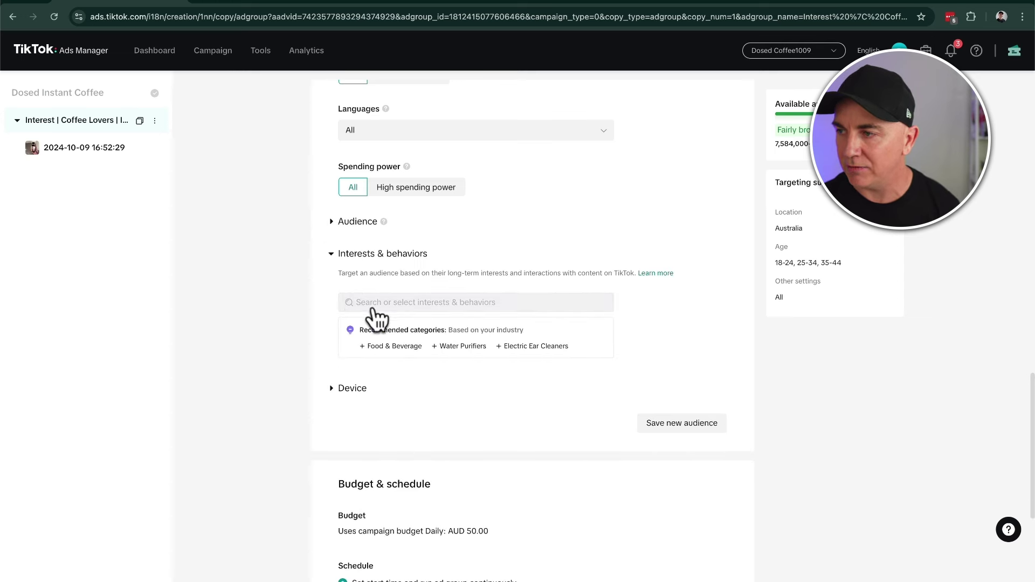
pyautogui.click(412, 303)
pyautogui.write('coffee')
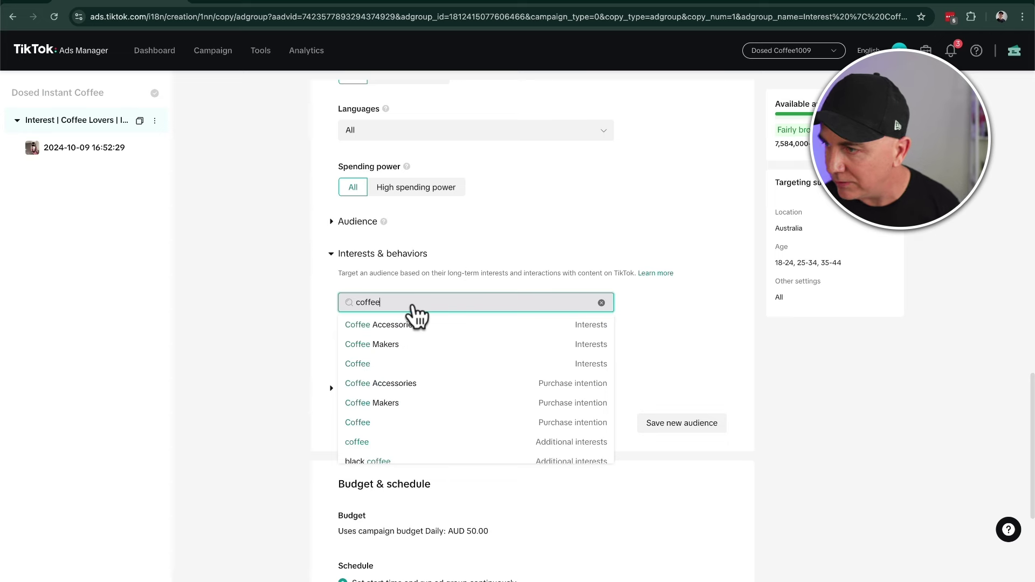
pyautogui.scroll(-3, 415, 362)
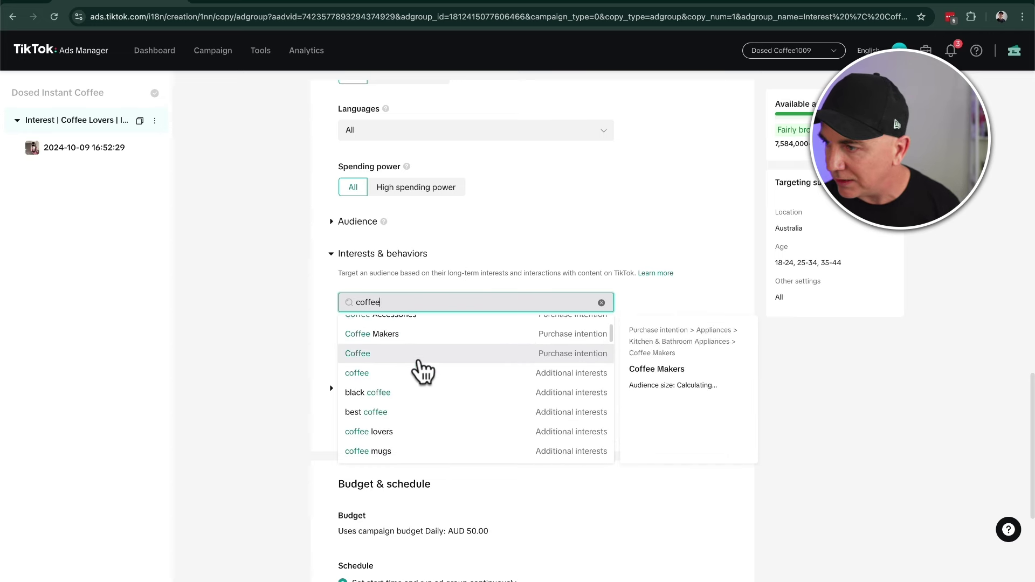
pyautogui.write('lover')
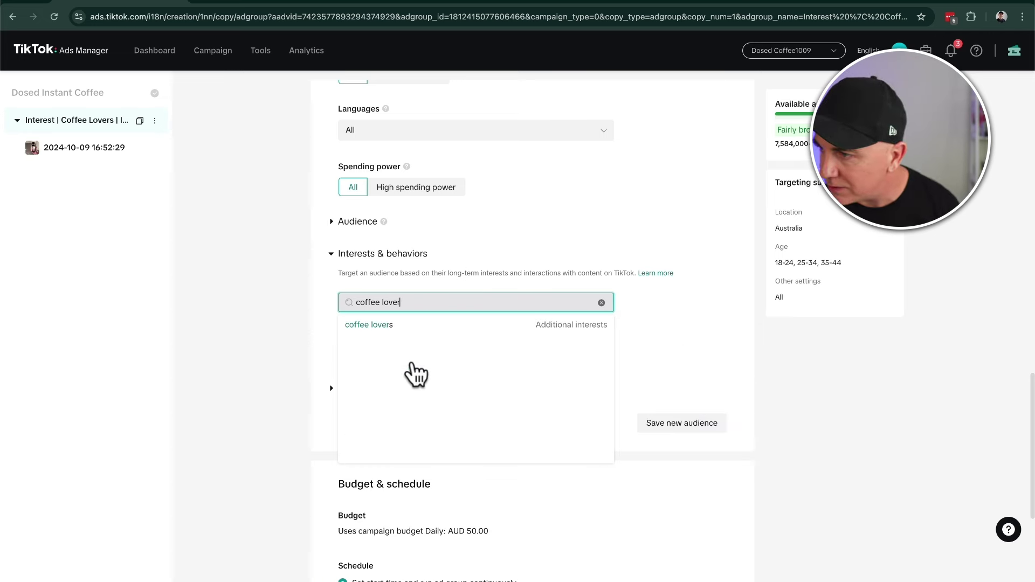
pyautogui.click(378, 325)
# Step: Search the interests and behaviors for coffee and add the purchase intention Coffee to the targeting
pyautogui.tripleClick(456, 362)
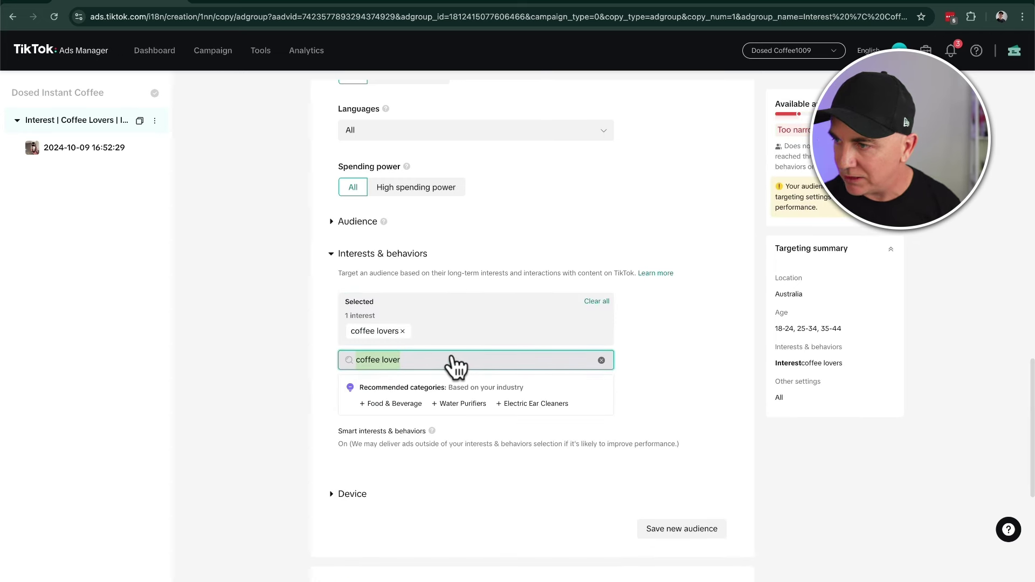
pyautogui.press('BackSpace')
pyautogui.write('coffee')
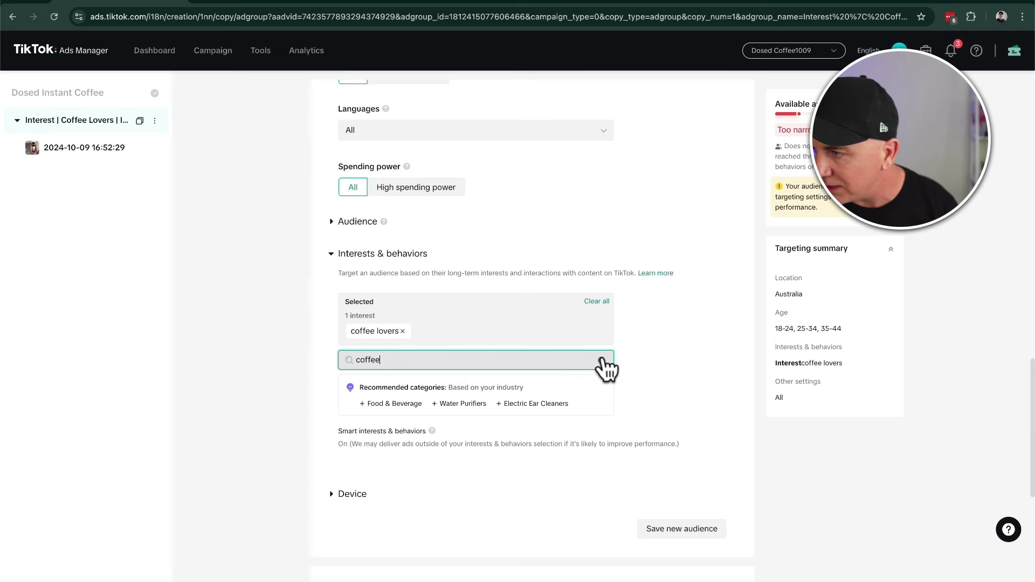
pyautogui.click(601, 360)
pyautogui.click(405, 363)
pyautogui.write('coffee')
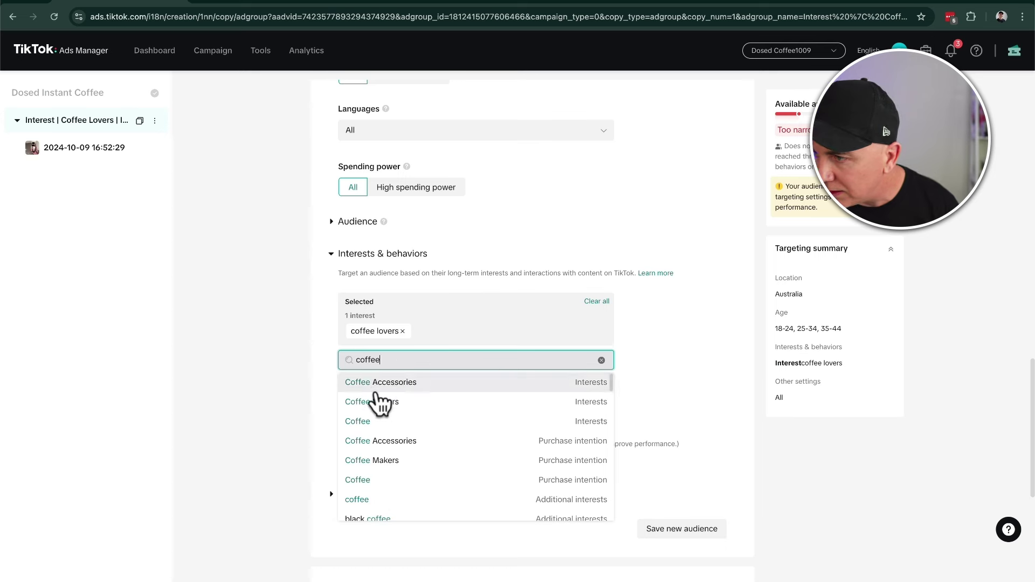
pyautogui.scroll(-1, 441, 447)
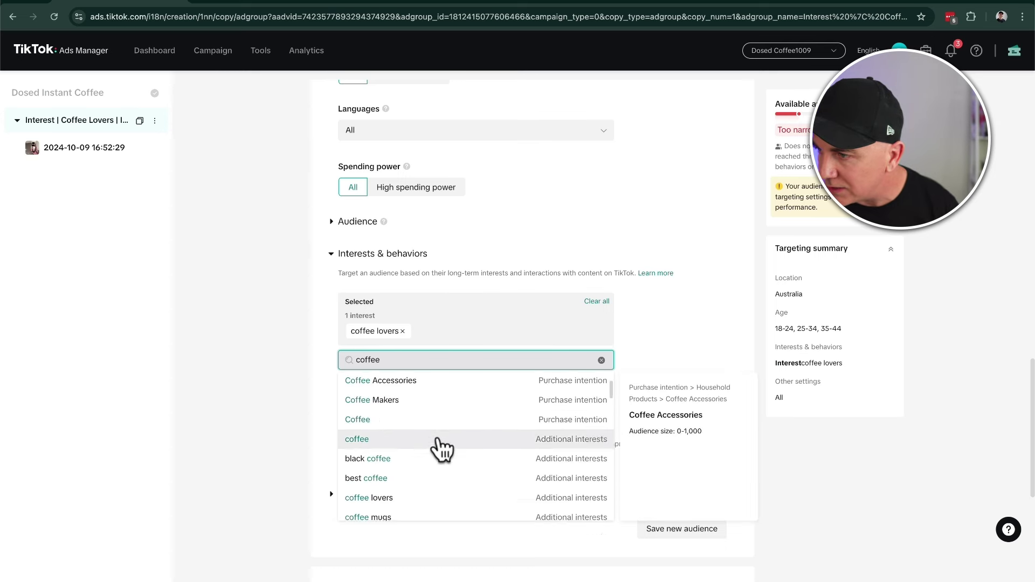
pyautogui.click(409, 426)
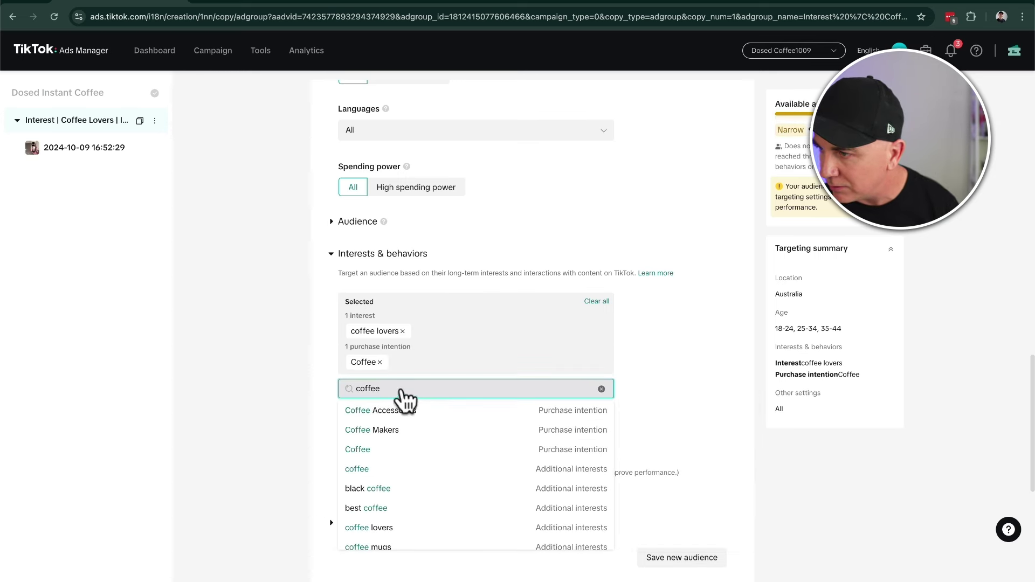
# Step: Add the additional interest best coffee and the recommended category Food & Beverage to the targeting
pyautogui.doubleClick(404, 389)
pyautogui.write('best coffee')
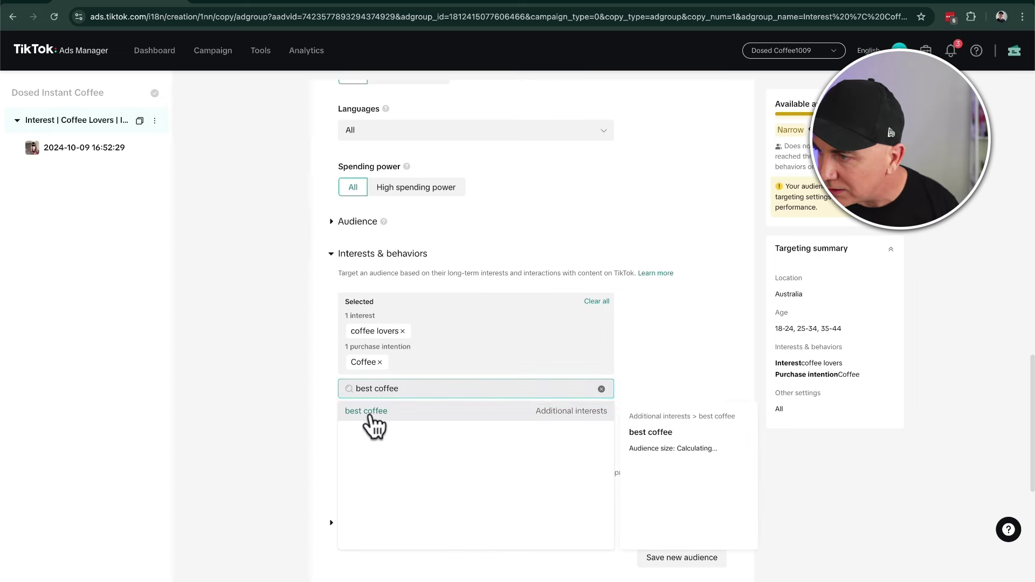
pyautogui.click(367, 411)
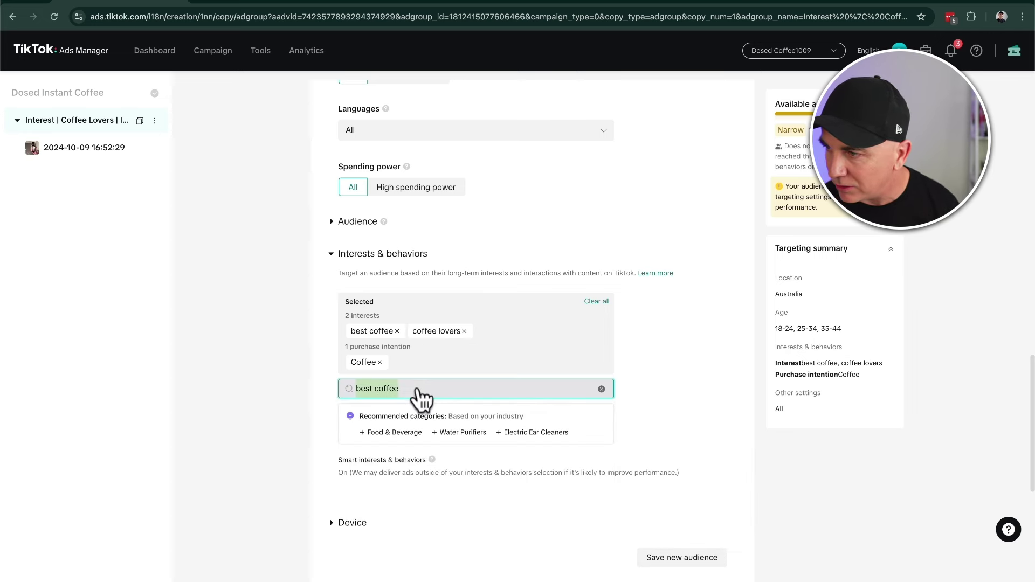
pyautogui.click(391, 433)
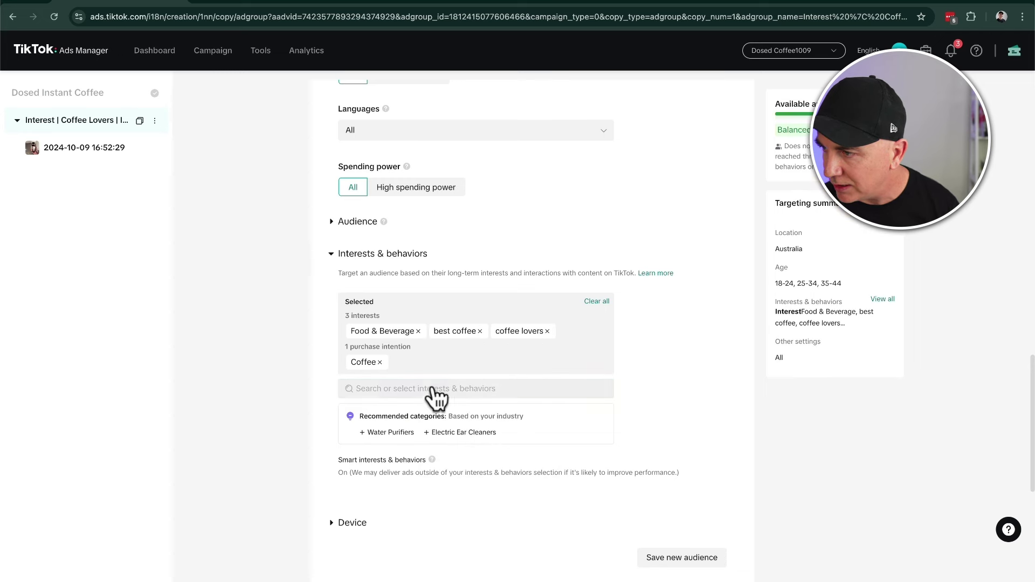
# Step: Search the interests and behaviors for coffee and add the purchase intentions Coffee Makers and Coffee Accessories to the targeting
pyautogui.click(434, 398)
pyautogui.write('coffee')
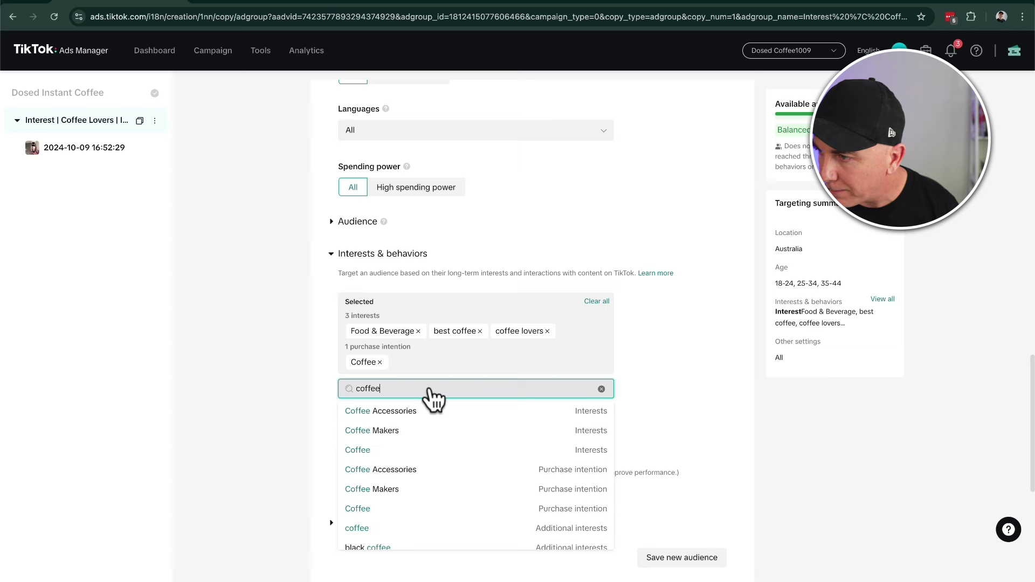
pyautogui.scroll(-3, 436, 454)
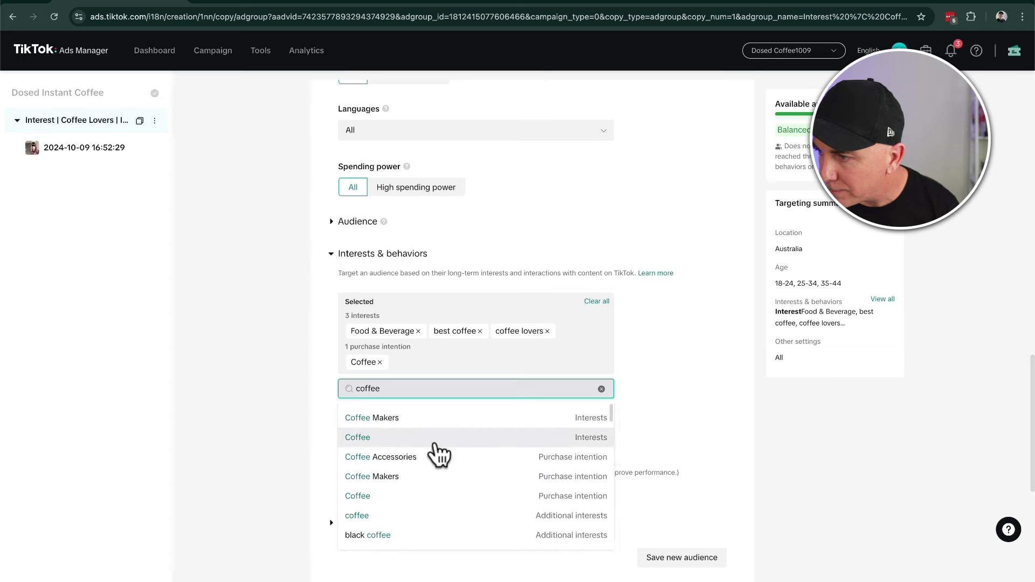
pyautogui.scroll(3, 560, 450)
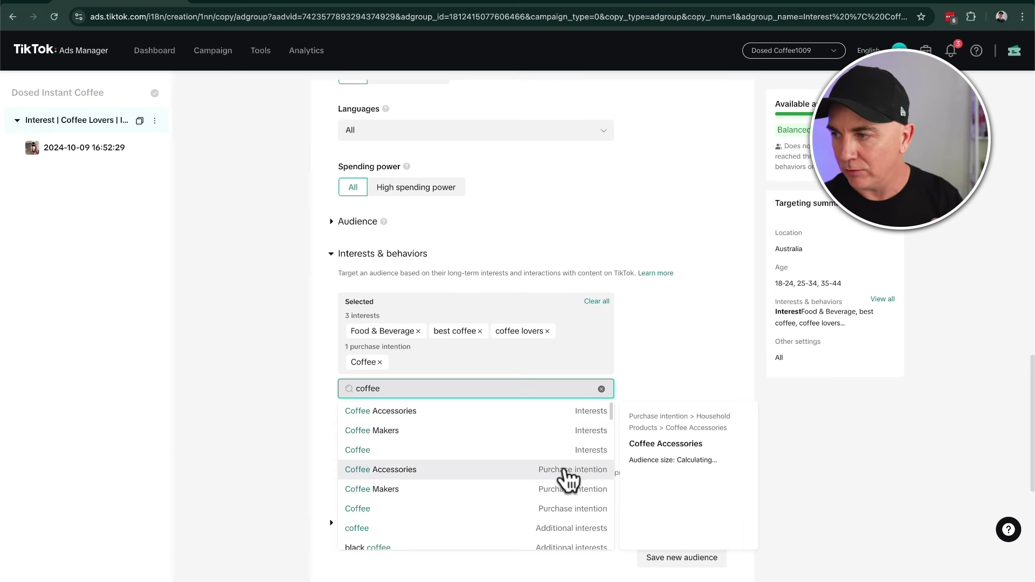
pyautogui.scroll(-1, 563, 480)
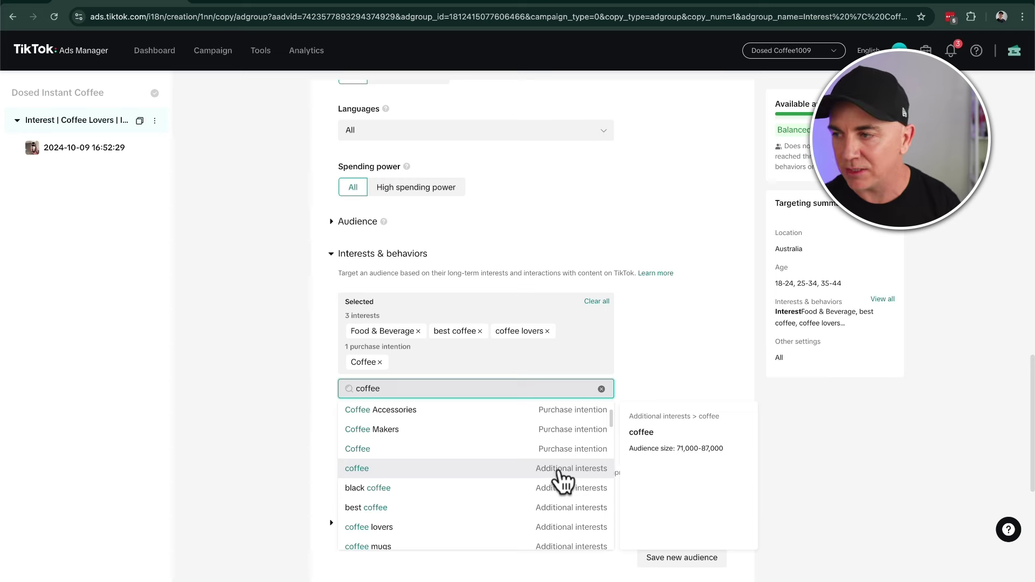
pyautogui.scroll(2, 563, 480)
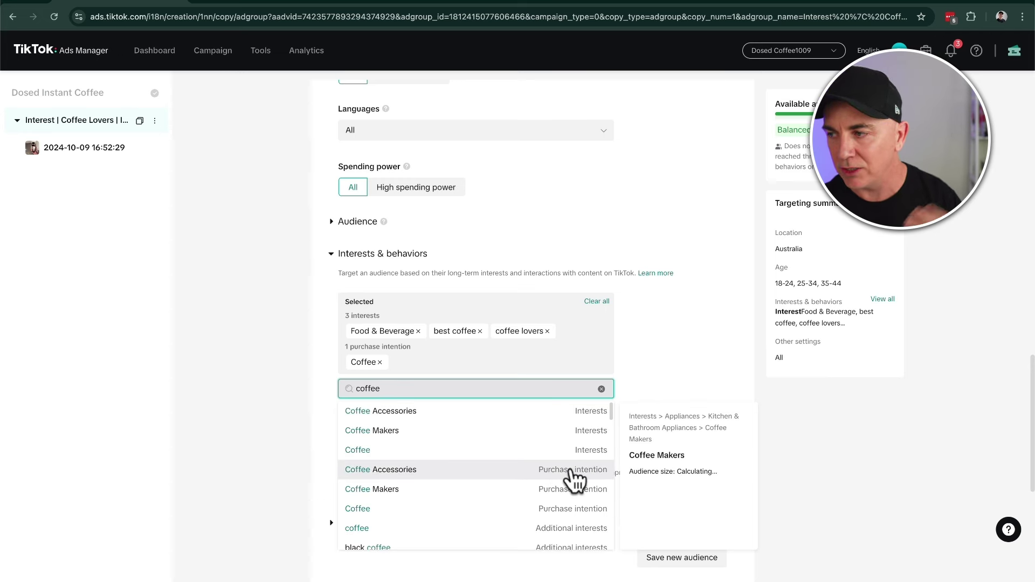
pyautogui.scroll(-3, 574, 480)
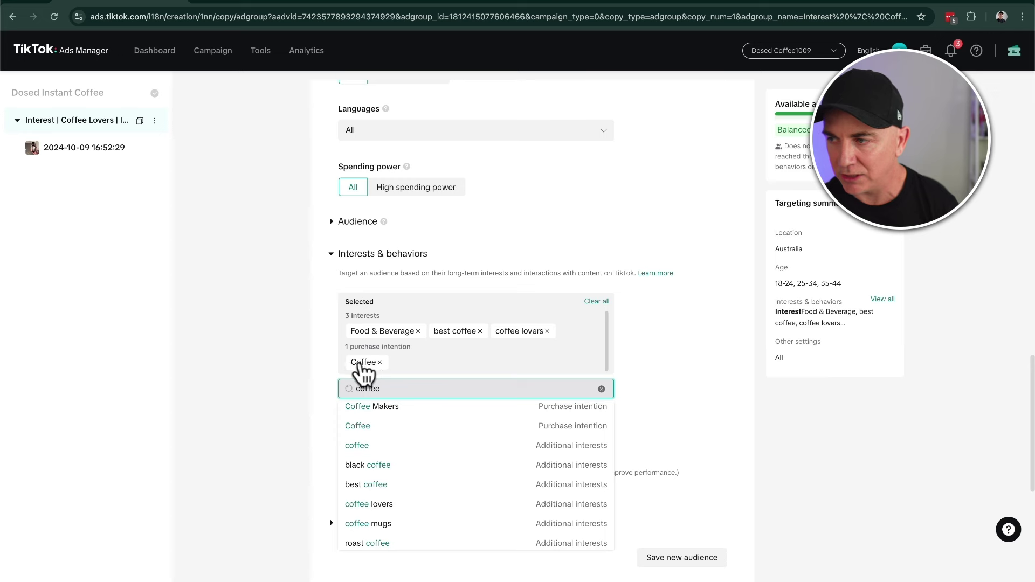
pyautogui.scroll(2, 434, 451)
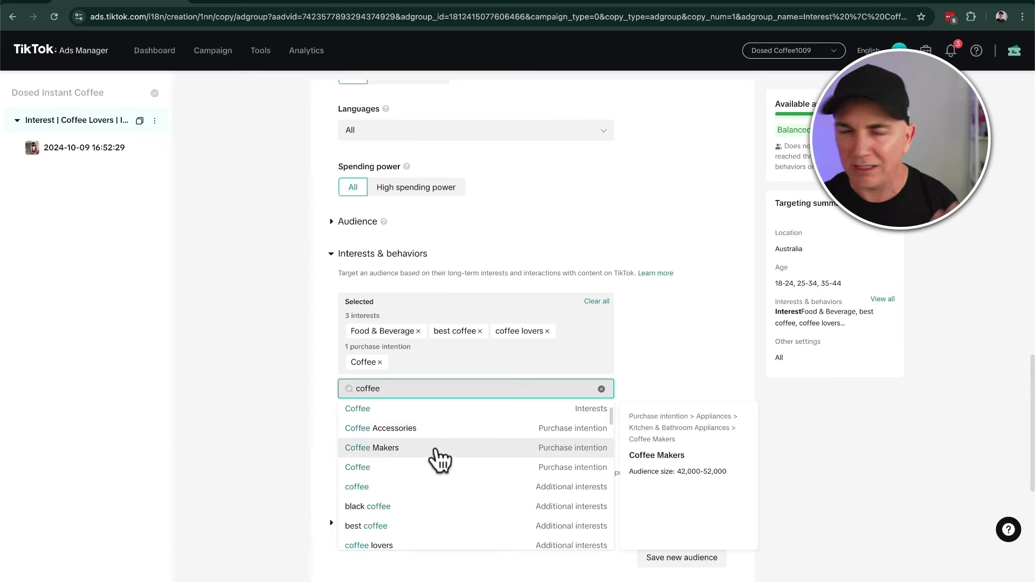
pyautogui.click(440, 458)
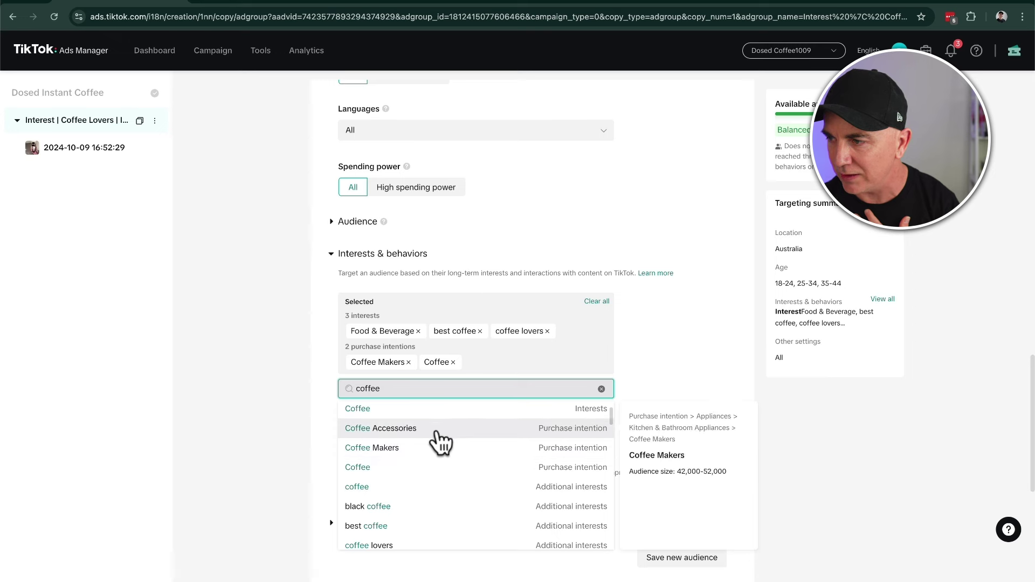
pyautogui.click(438, 440)
# Step: Add the additional interests instant coffee, iced coffee and morning coffee from the coffee search to the ad group's targeting
pyautogui.scroll(-1, 450, 455)
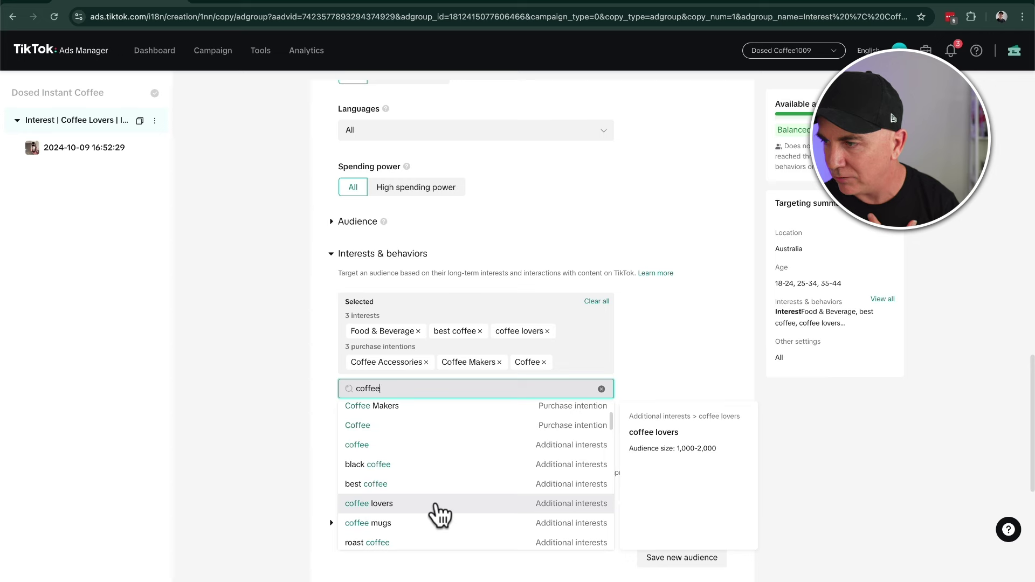
pyautogui.scroll(-1, 440, 515)
pyautogui.scroll(-1, 440, 515)
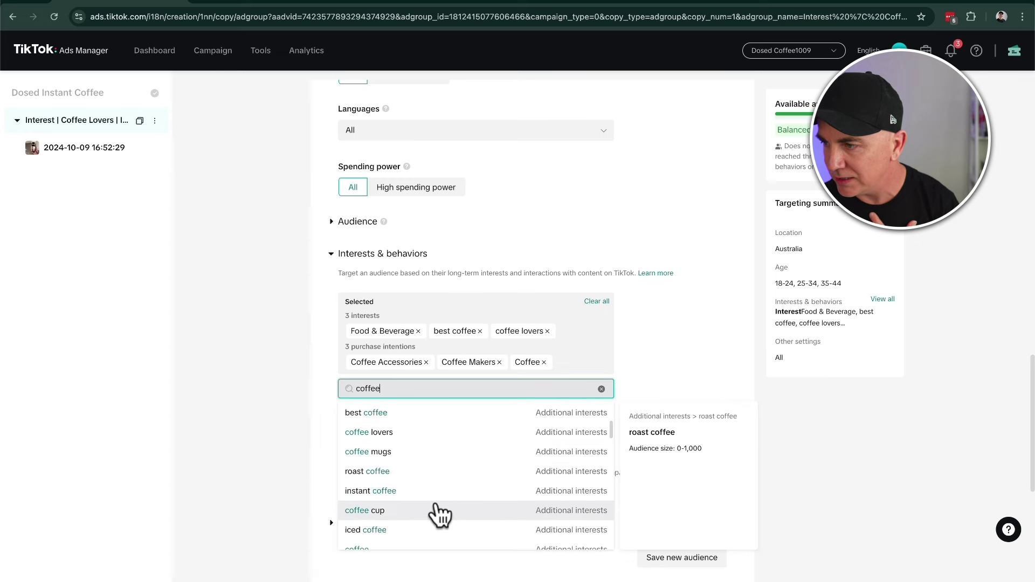
pyautogui.click(436, 495)
pyautogui.scroll(-1, 436, 495)
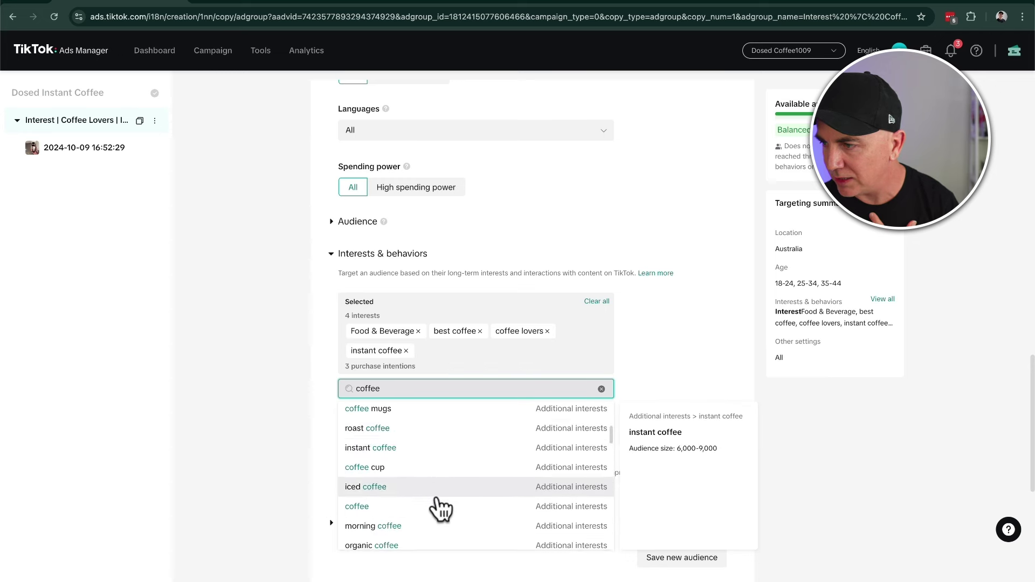
pyautogui.click(437, 494)
pyautogui.scroll(-2, 439, 502)
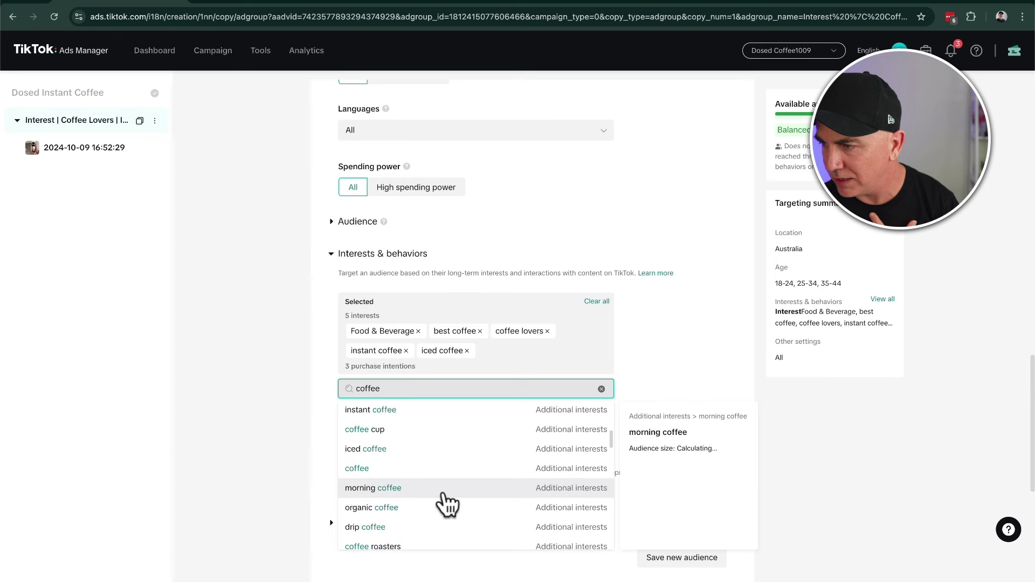
pyautogui.click(440, 499)
# Step: Add the additional interests drink coffee, hot coffee, cold coffee and delicious coffee, and close the interest search list
pyautogui.scroll(-3, 443, 510)
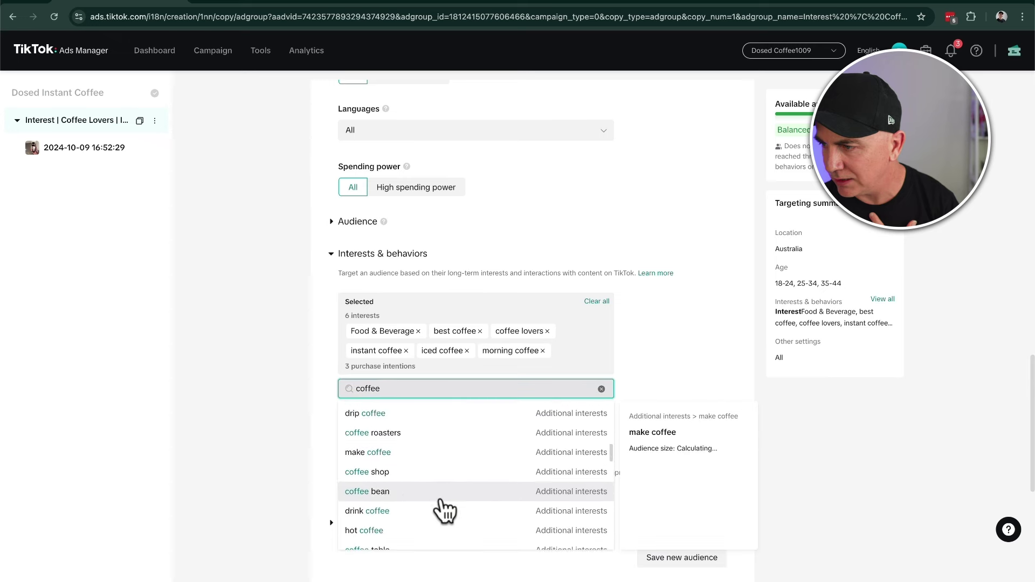
pyautogui.click(439, 501)
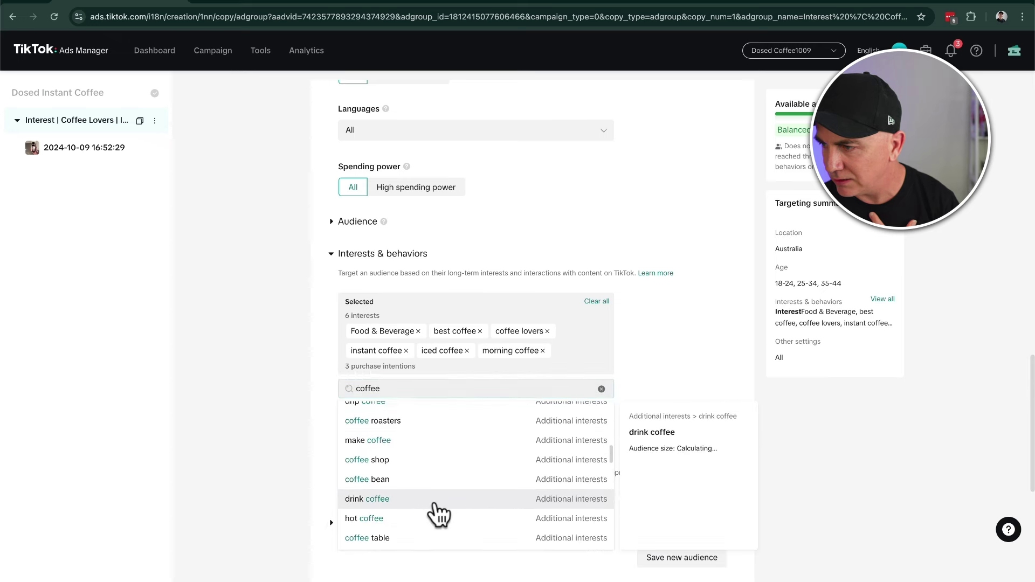
pyautogui.click(444, 520)
pyautogui.scroll(-4, 443, 518)
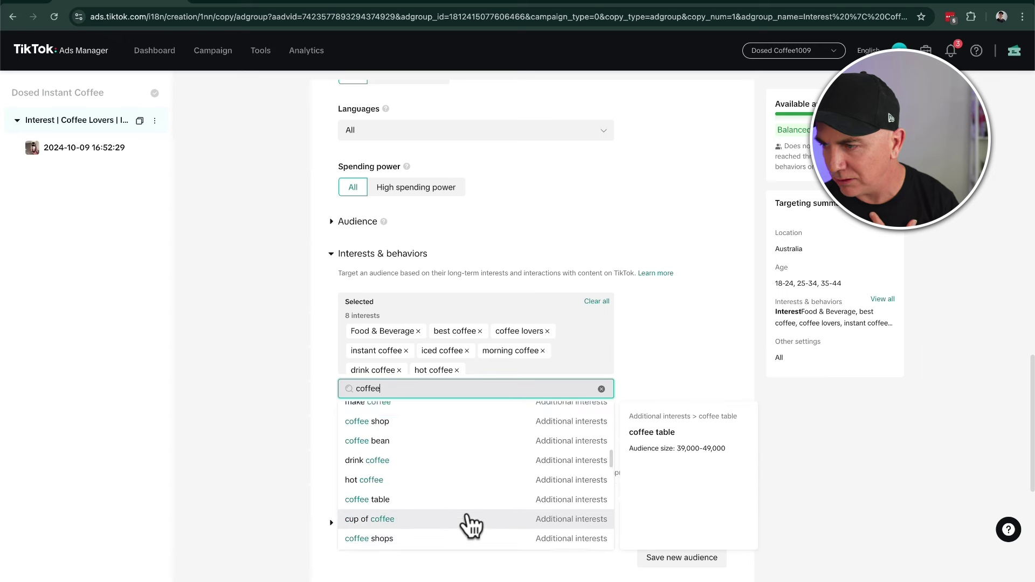
pyautogui.scroll(-3, 470, 526)
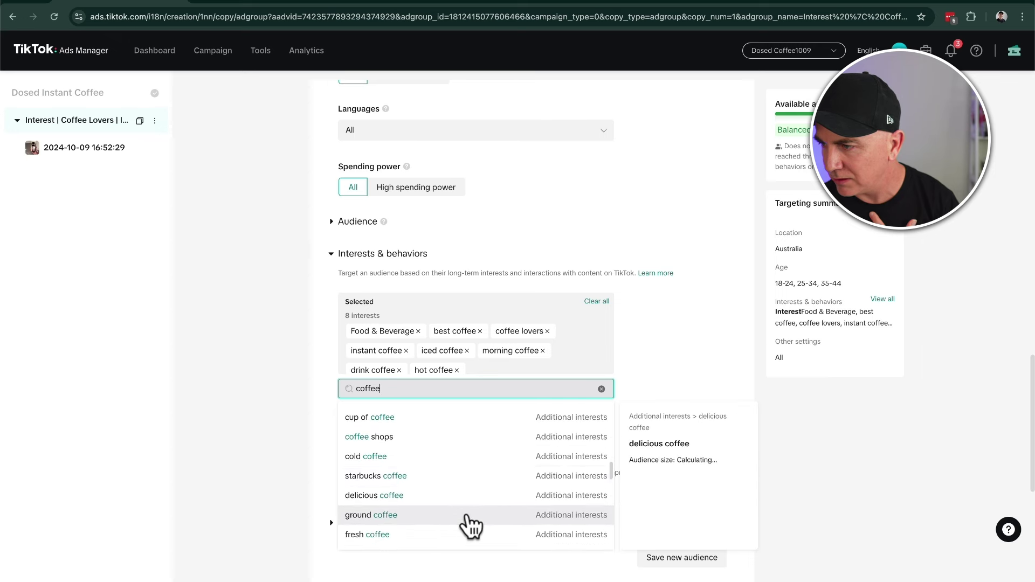
pyautogui.click(446, 458)
pyautogui.scroll(-1, 453, 485)
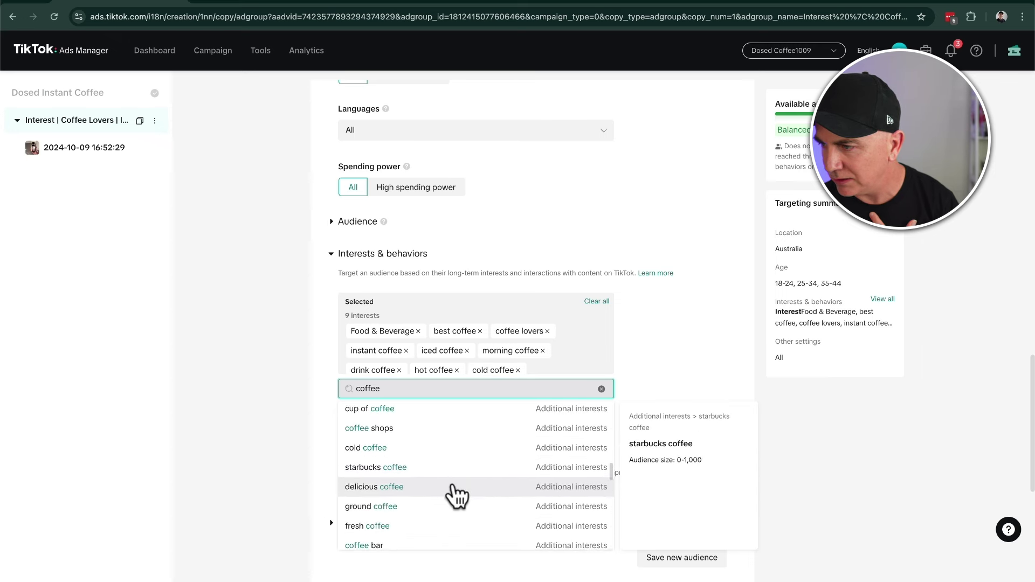
pyautogui.click(448, 488)
pyautogui.click(302, 423)
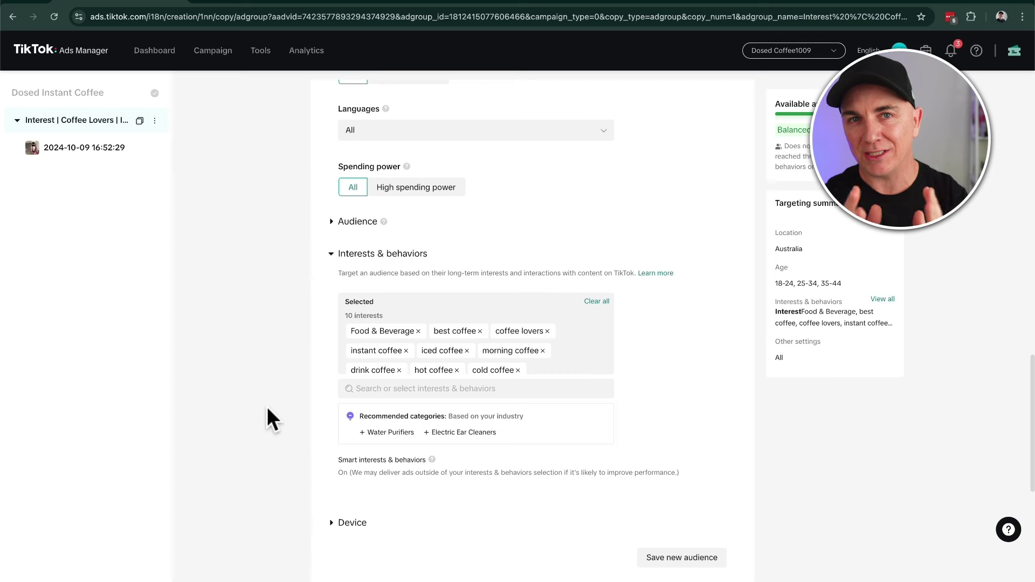
# Step: Open the ad inside the copied ad group and rename it Interest Ad | Coffee Lovers | Bottle In Hand
pyautogui.scroll(-5, 267, 406)
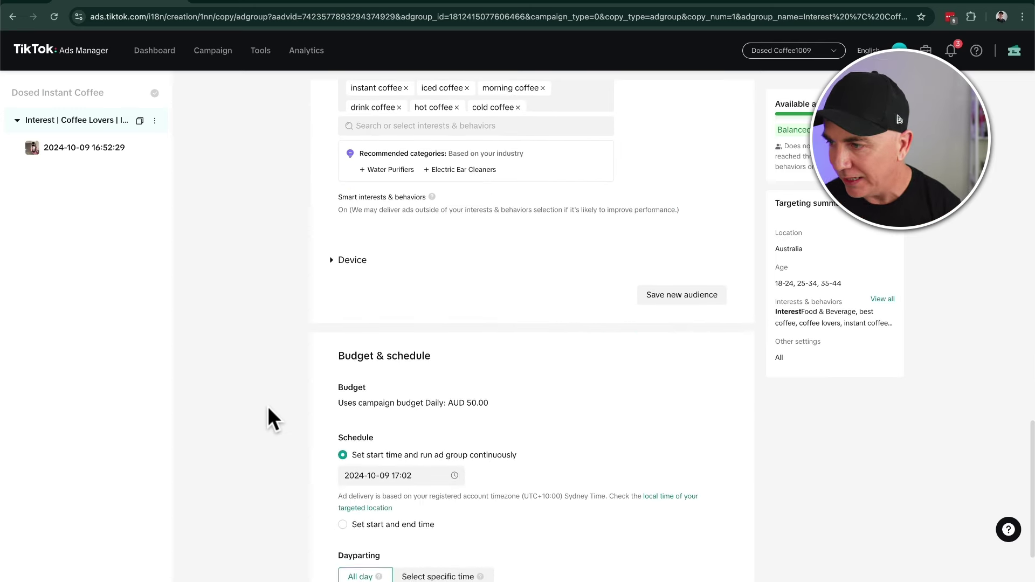
pyautogui.scroll(-4, 303, 459)
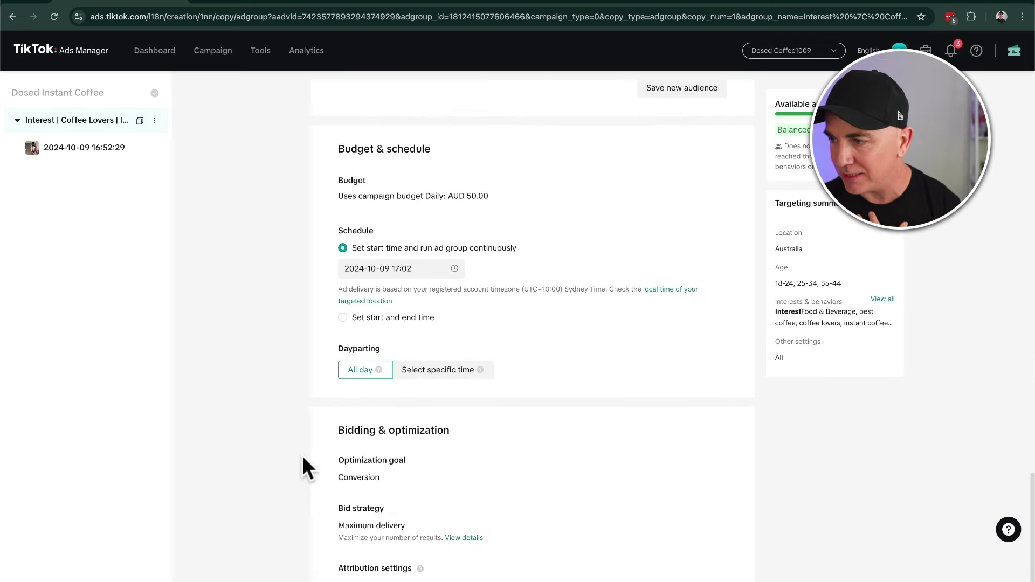
pyautogui.scroll(-2, 443, 479)
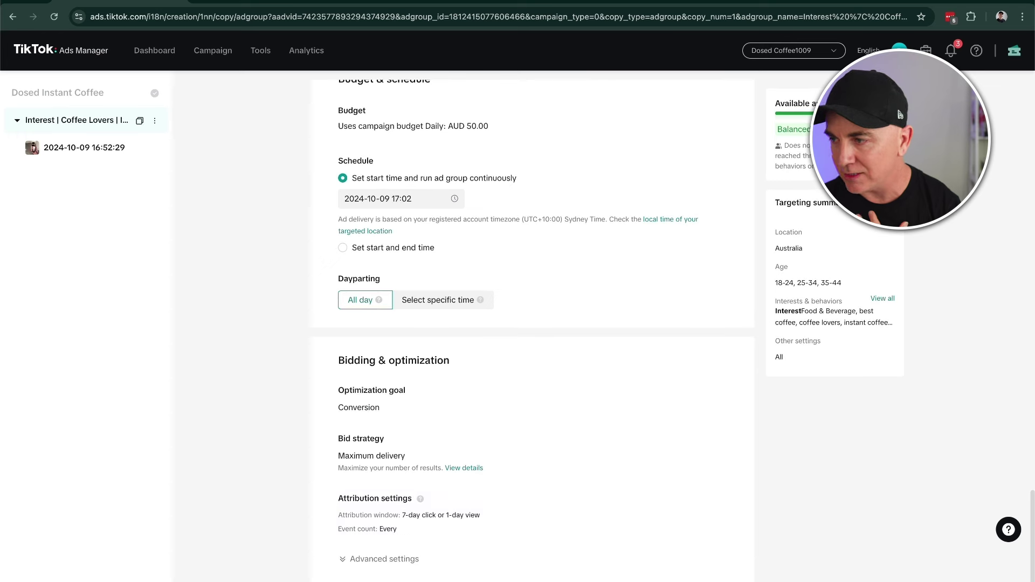
pyautogui.click(84, 147)
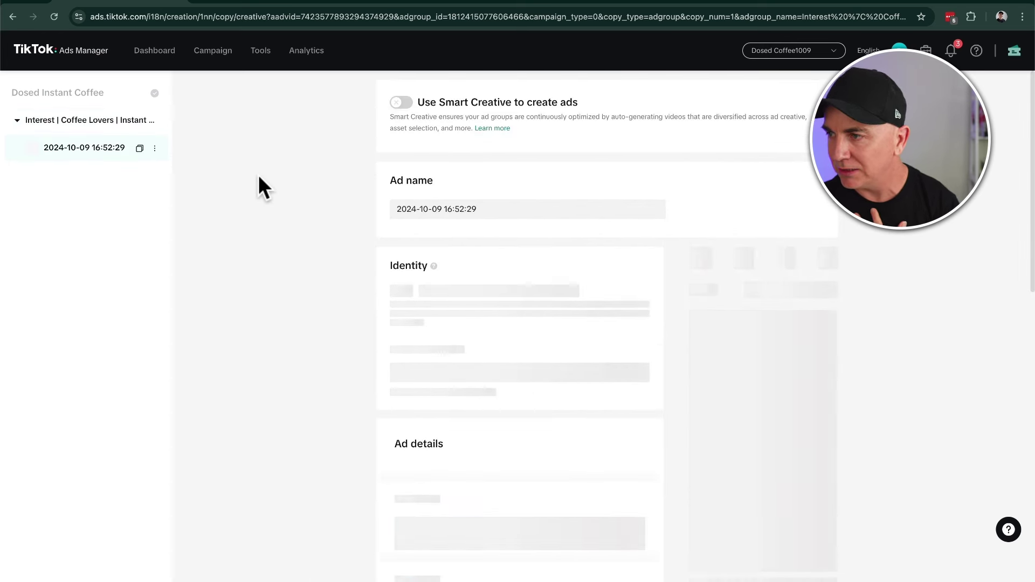
pyautogui.click(530, 210)
pyautogui.tripleClick(443, 205)
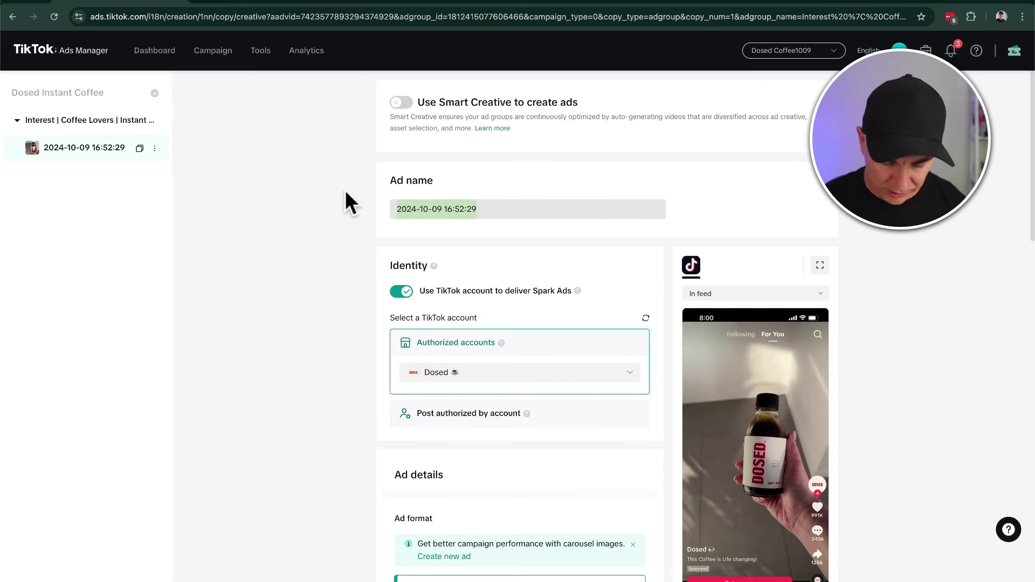
pyautogui.write('Inte')
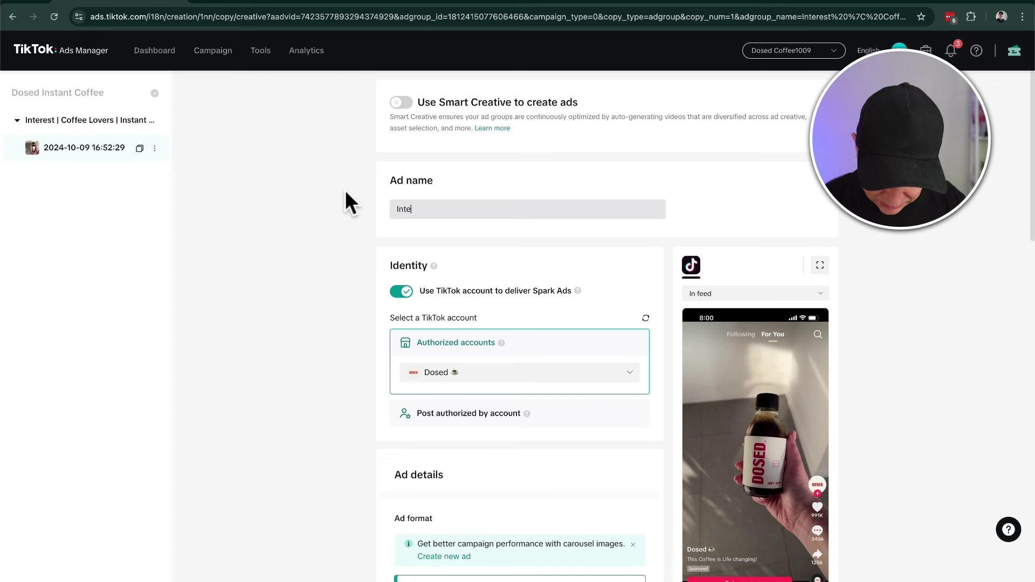
pyautogui.write('rest ')
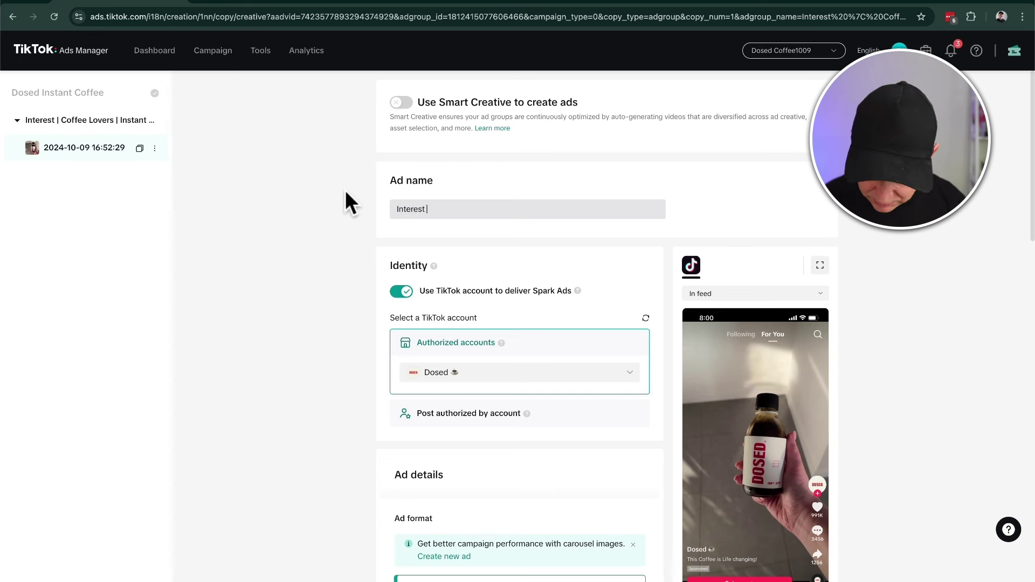
pyautogui.write('Ad | C')
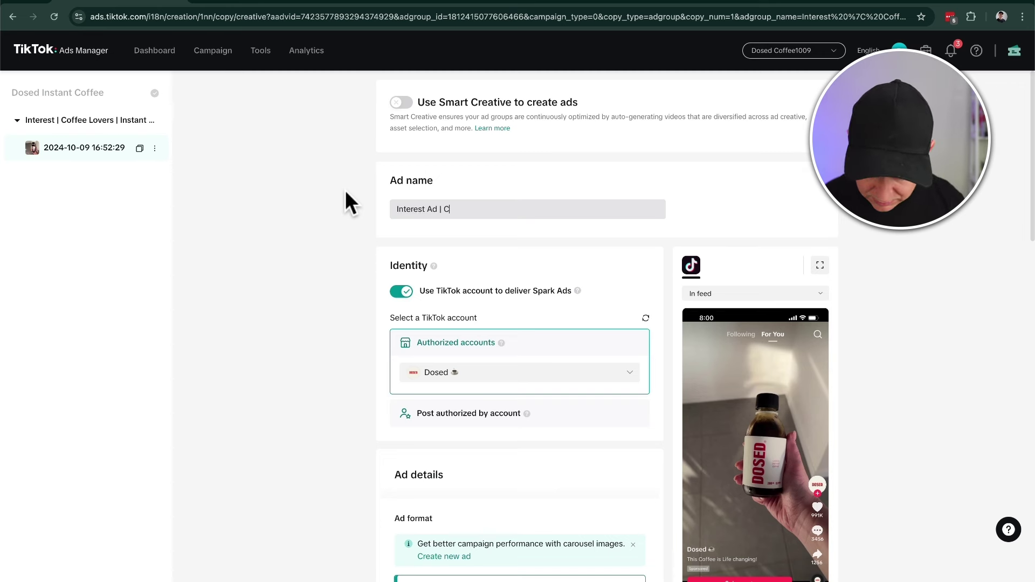
pyautogui.write('offee Lovers ')
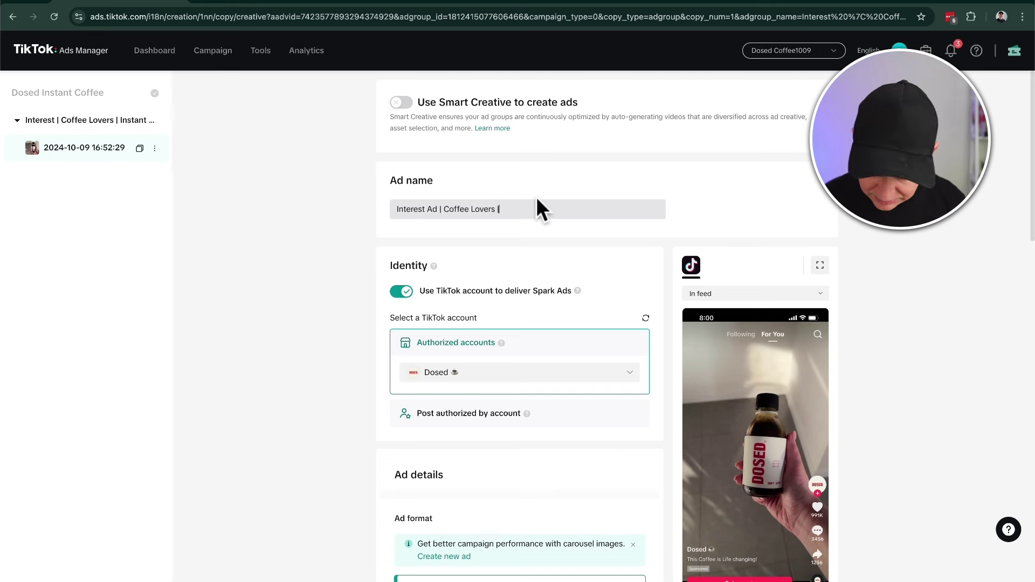
pyautogui.write('| Bottle |')
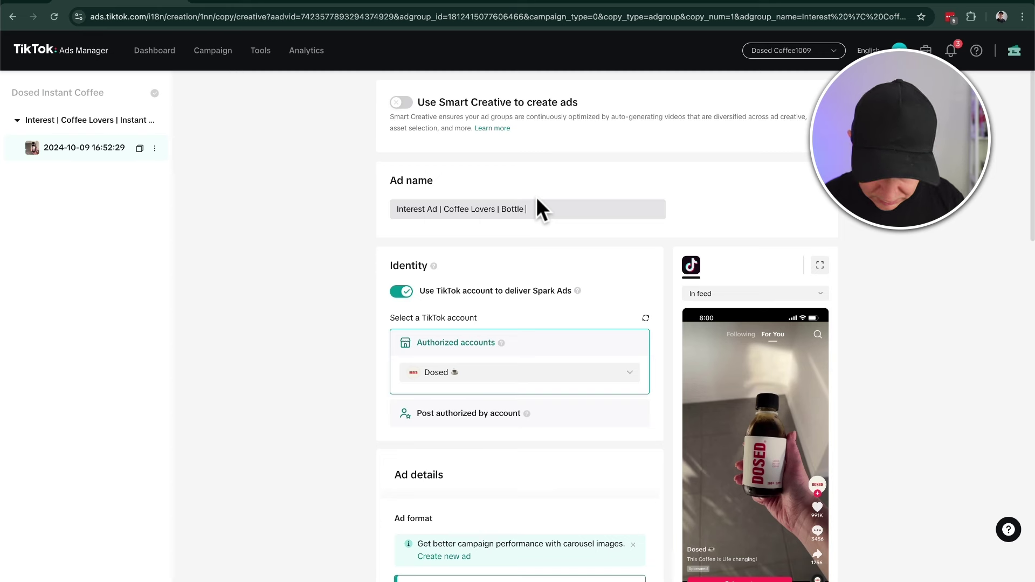
pyautogui.write('n Hand')
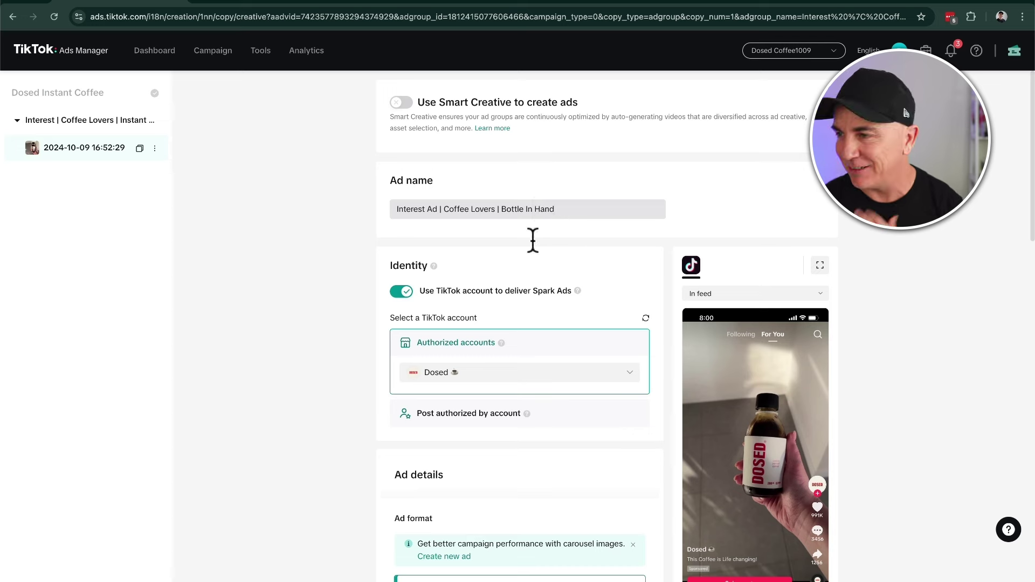
pyautogui.click(356, 275)
# Step: Copy the full ad name to the clipboard and deselect the name
pyautogui.moveTo(590, 212); pyautogui.dragTo(343, 208)
pyautogui.press('super+c')
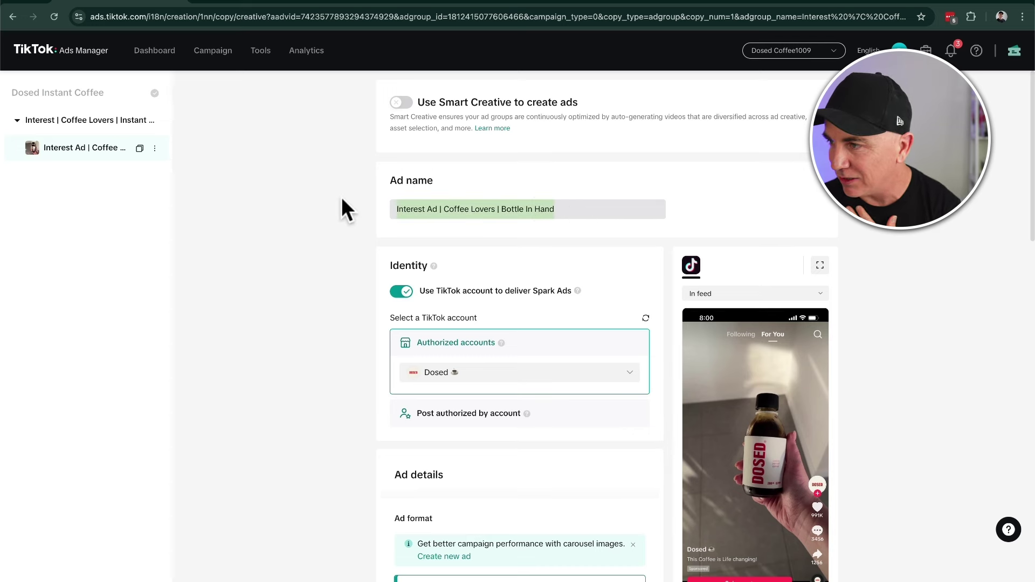
pyautogui.click(336, 199)
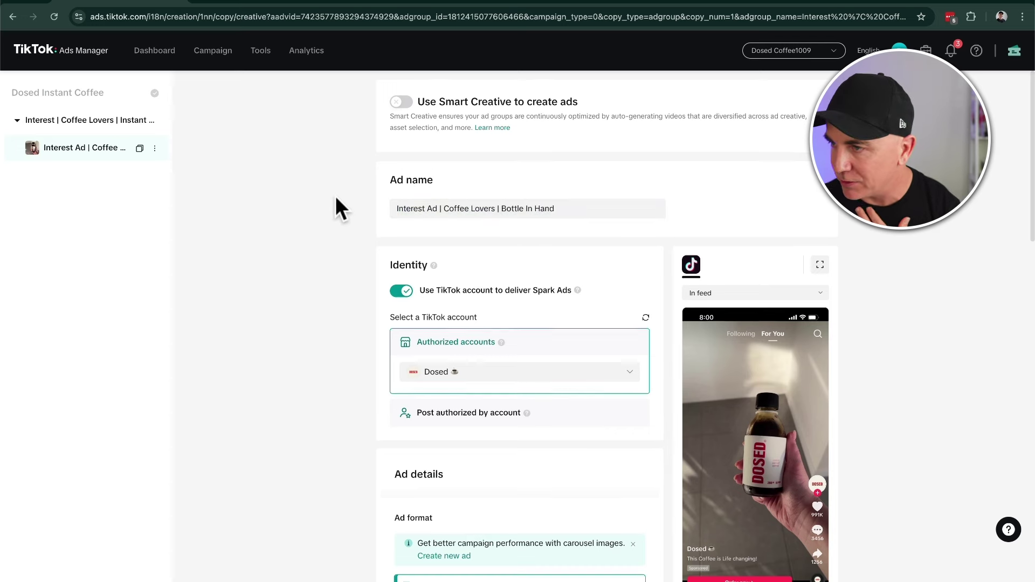
# Step: Review the copied ad's creative, call to action, destination and tracking settings, and publish the ad
pyautogui.scroll(-3, 336, 198)
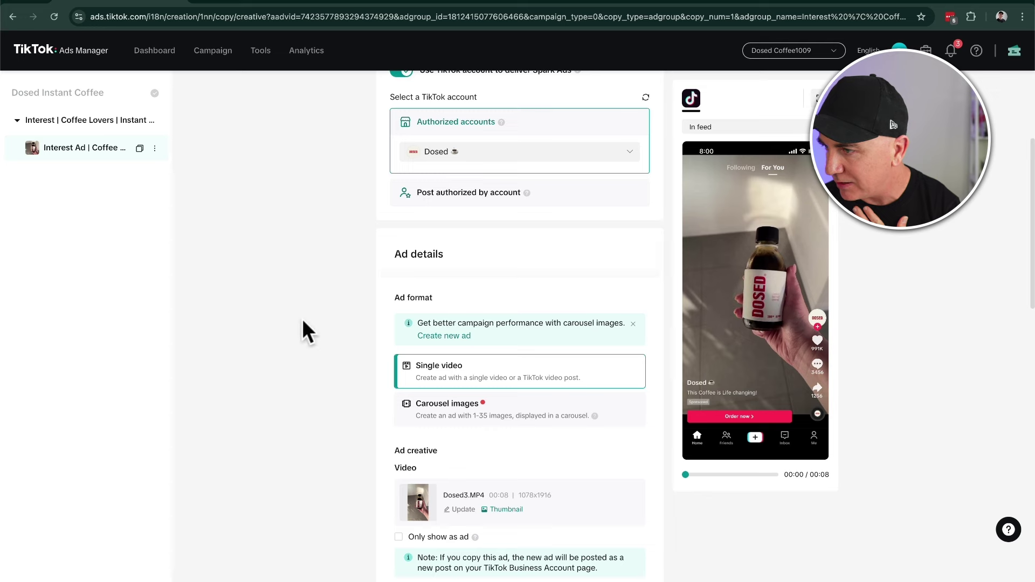
pyautogui.scroll(-5, 303, 326)
pyautogui.scroll(-3, 306, 322)
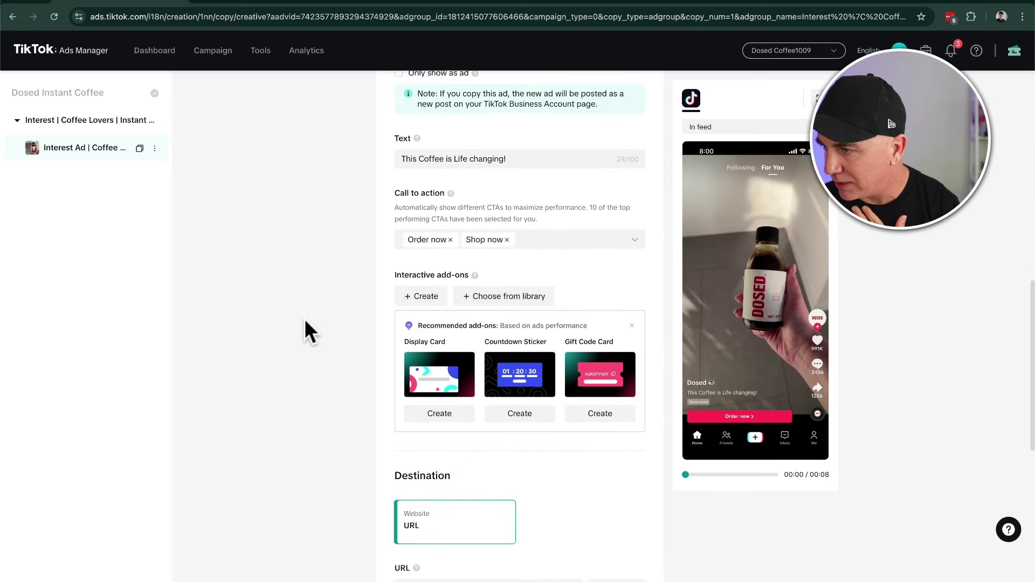
pyautogui.scroll(-5, 313, 329)
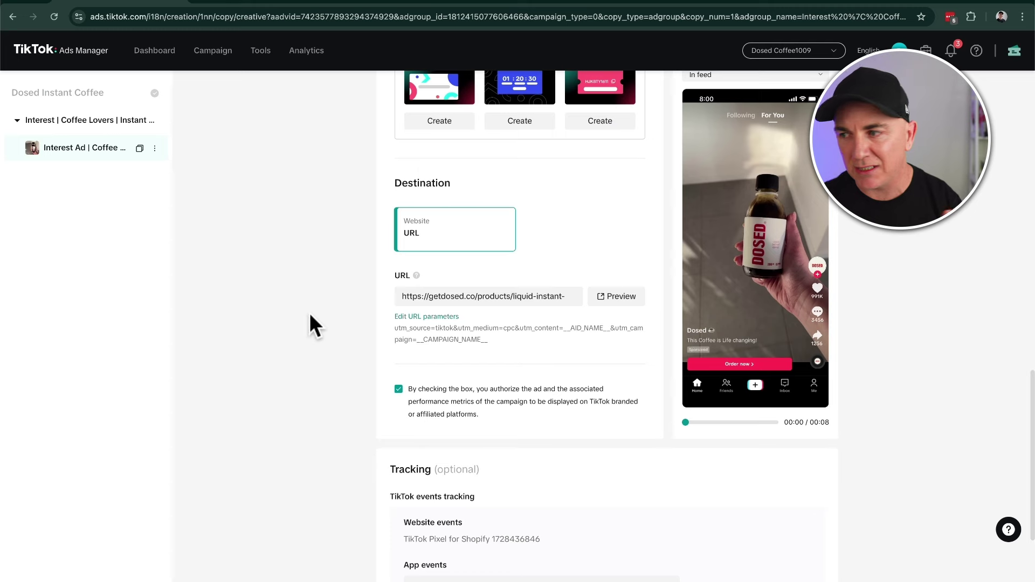
pyautogui.scroll(-5, 310, 316)
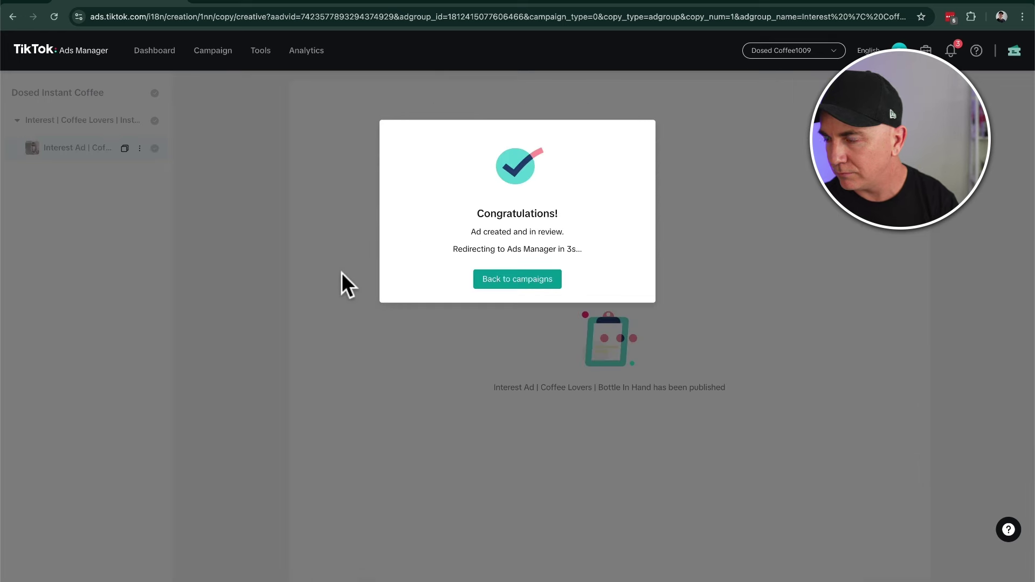
# Step: Return to the campaign's ads list and replace the broad ad group's ad name with the copied Interest Ad | Coffee Lovers | Bottle In Hand
pyautogui.click(506, 281)
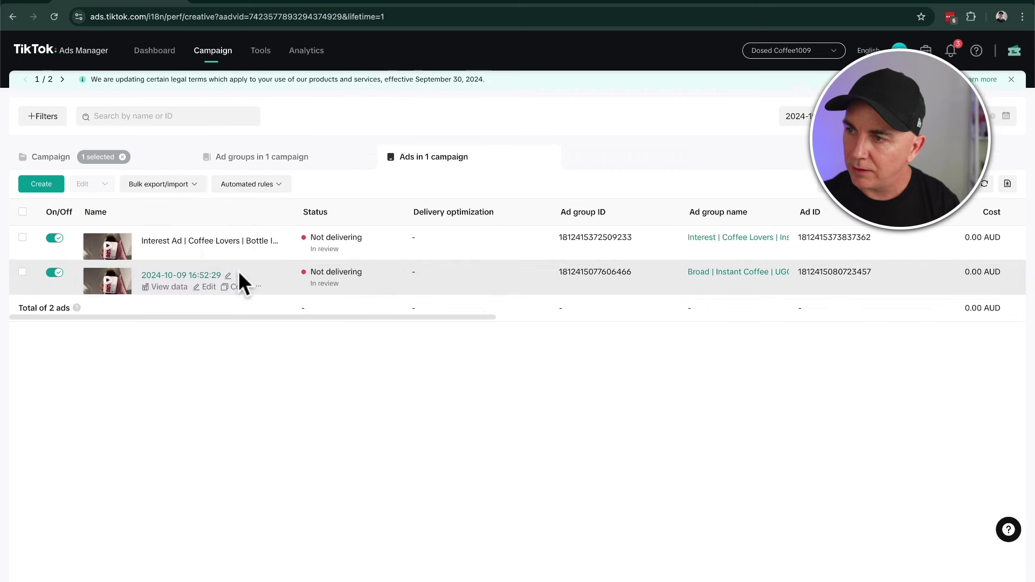
pyautogui.click(228, 275)
pyautogui.moveTo(379, 261); pyautogui.dragTo(214, 259)
pyautogui.click(222, 388)
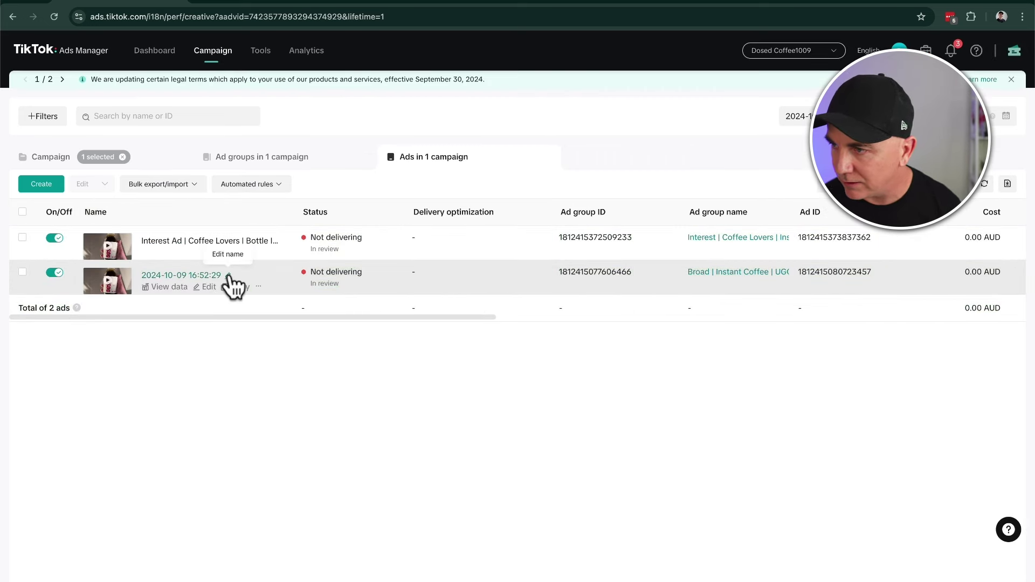
pyautogui.click(228, 275)
pyautogui.moveTo(339, 265); pyautogui.dragTo(261, 264)
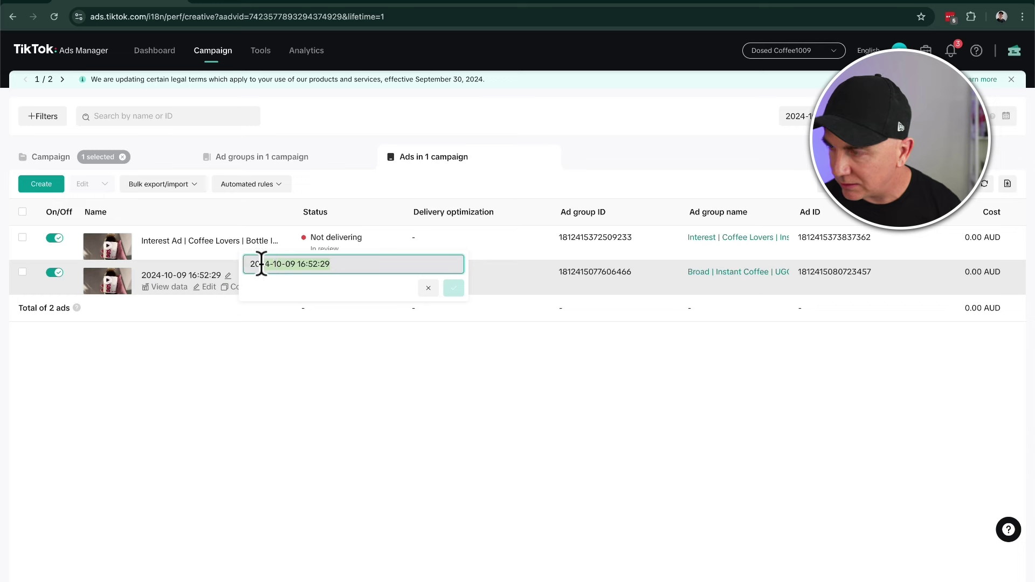
pyautogui.press('BackSpace')
pyautogui.press('BackSpace')
pyautogui.press('BackSpace')
pyautogui.press('BackSpace')
pyautogui.press('super+v')
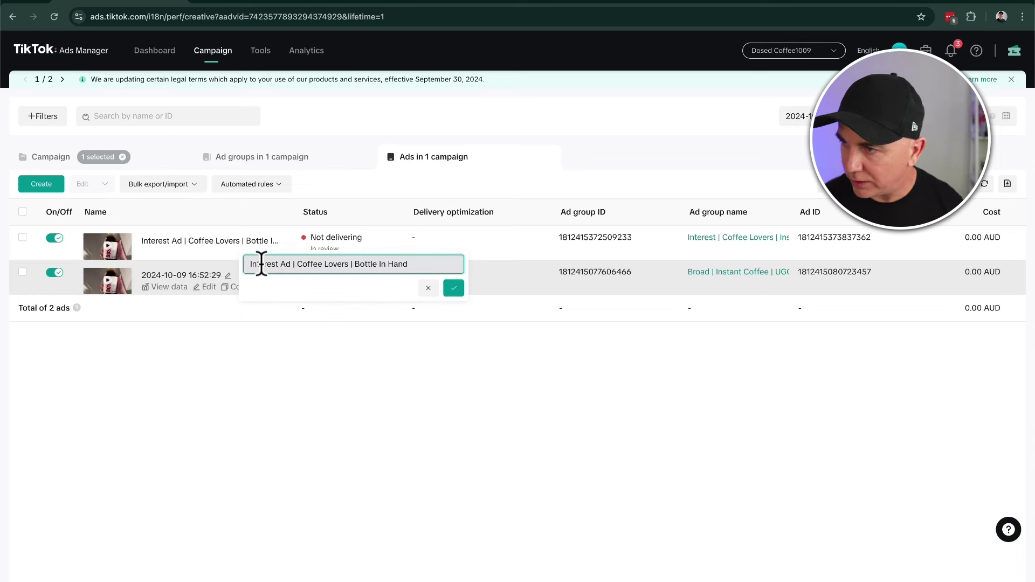
# Step: Change the word Interest to Broad in the pasted name and save it as Broad Ad | Coffee Lovers | Bottle In Hand
pyautogui.doubleClick(269, 267)
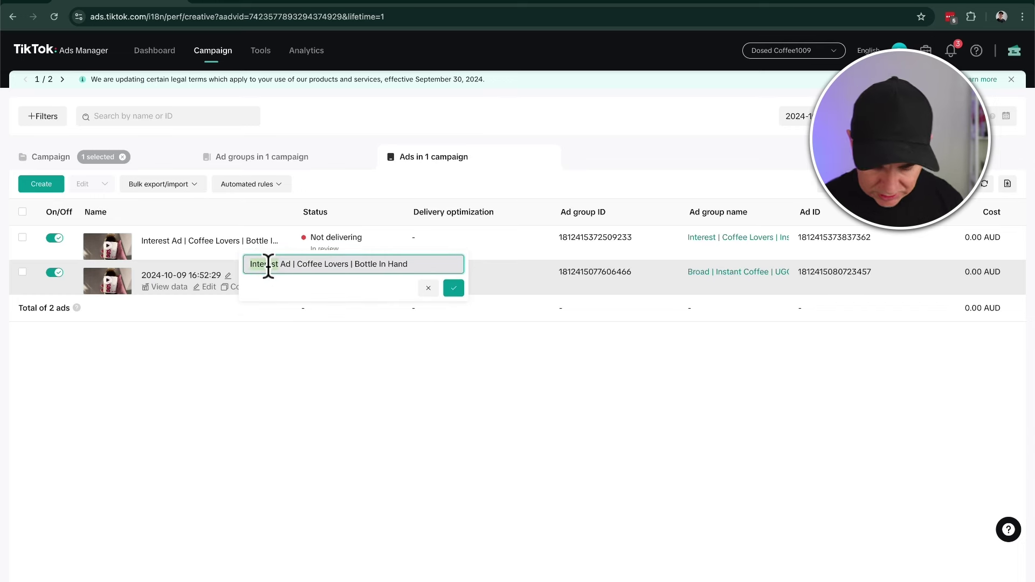
pyautogui.press('BackSpace')
pyautogui.press('Delete')
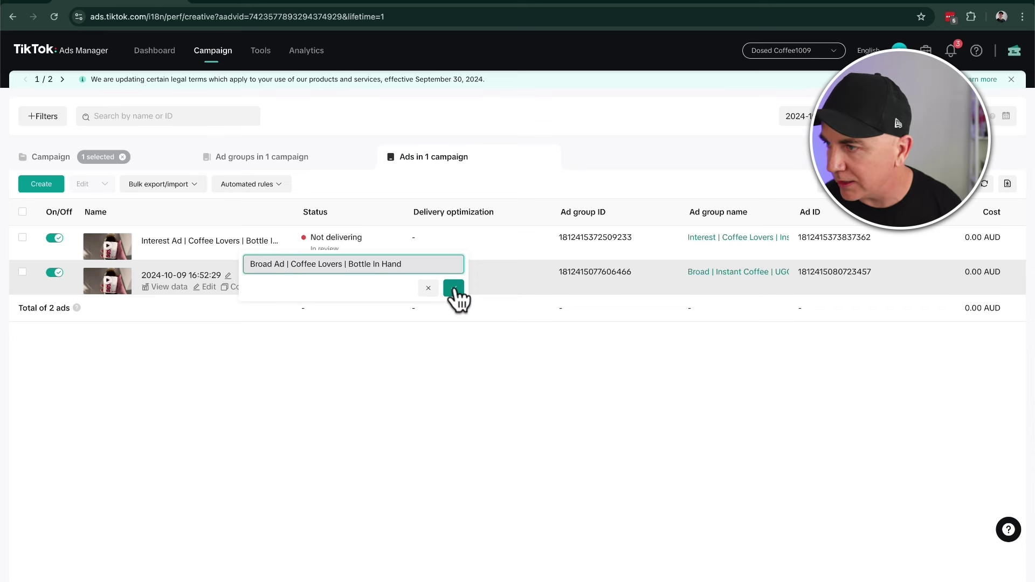
pyautogui.click(456, 290)
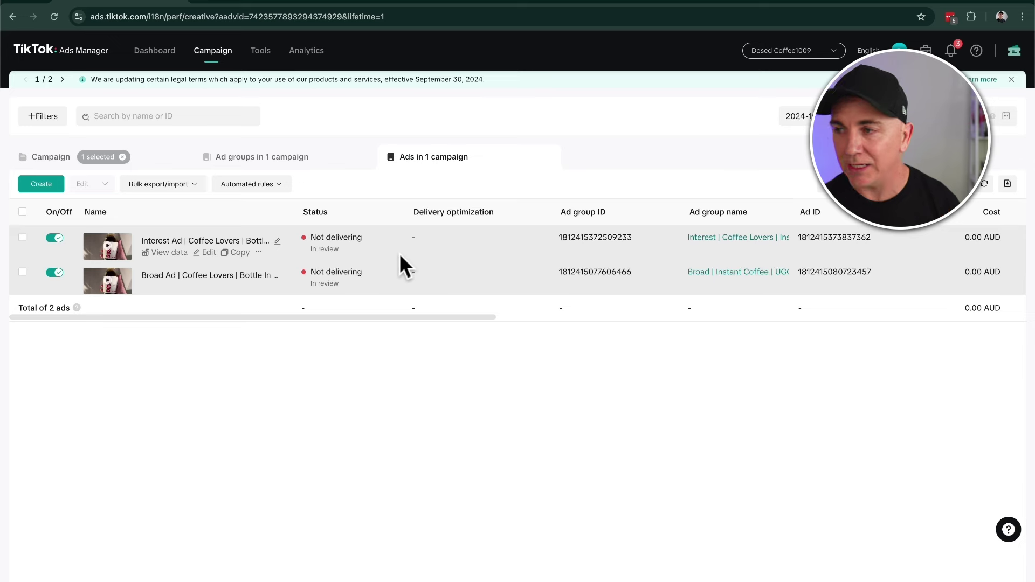
# Step: Review the two ad groups in the campaign and go back to the campaign list
pyautogui.click(299, 157)
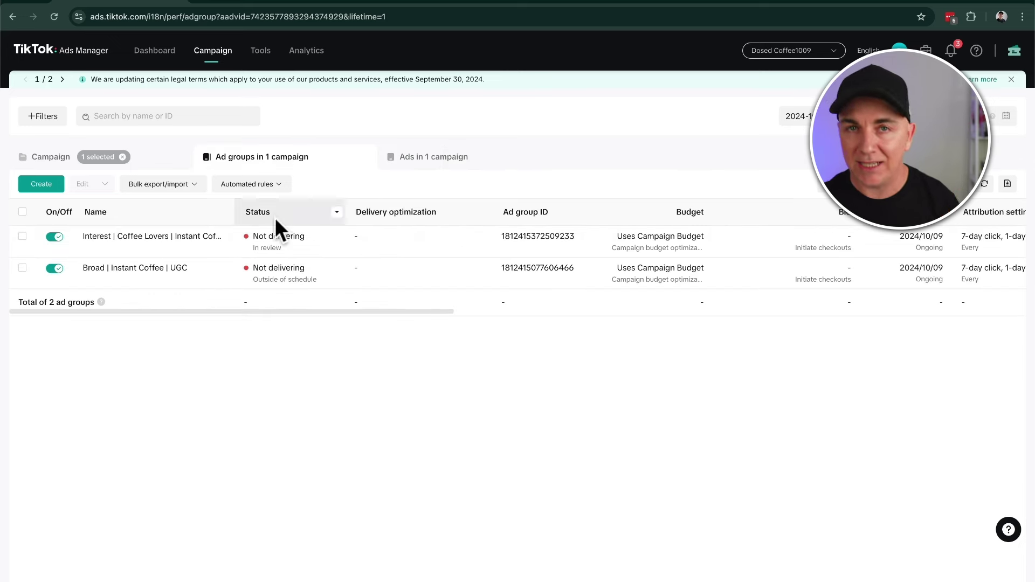
pyautogui.click(168, 158)
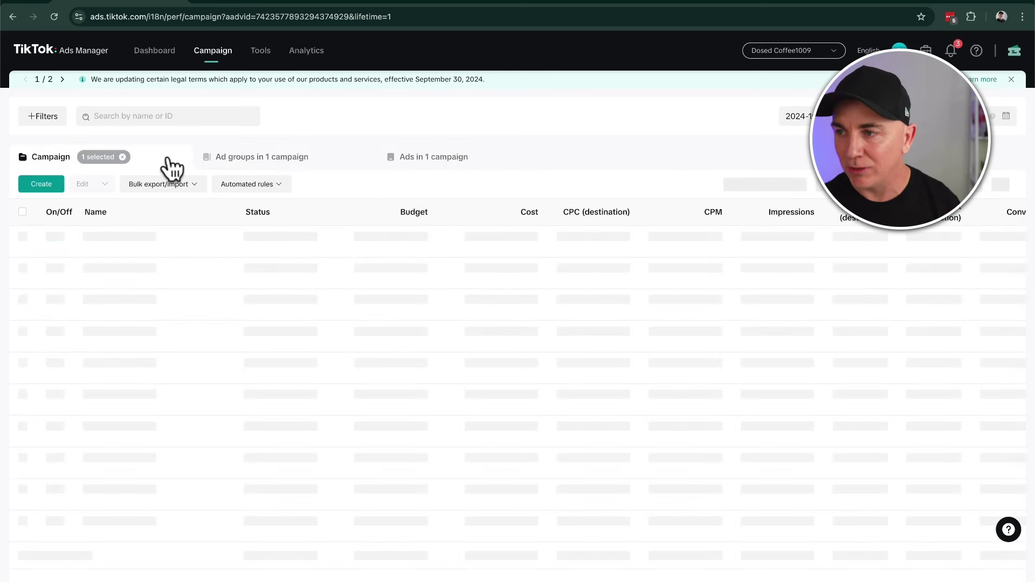